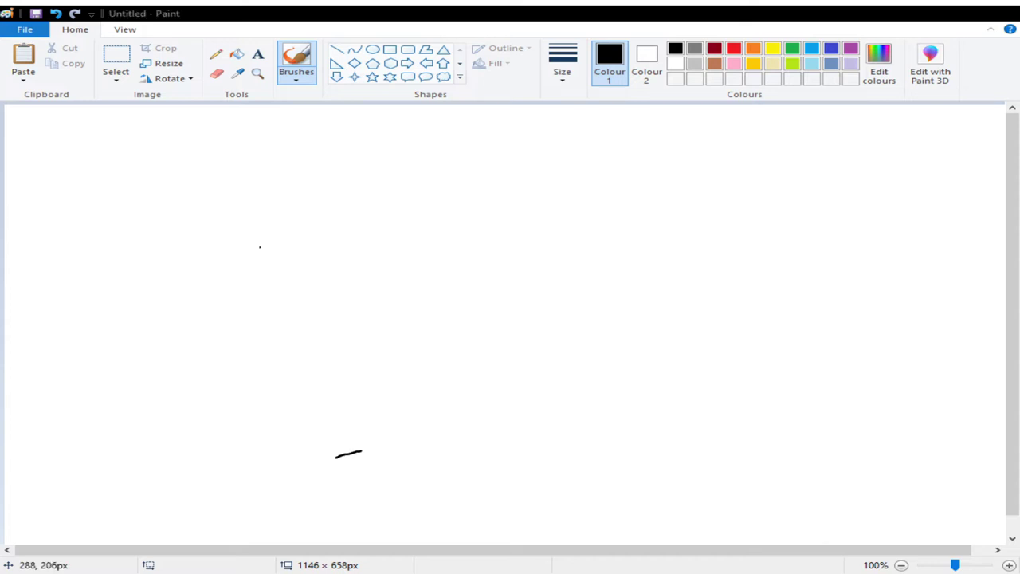
Undo the stray stroke on the Paint canvas
{"action": "key", "text": "ctrl+z"}
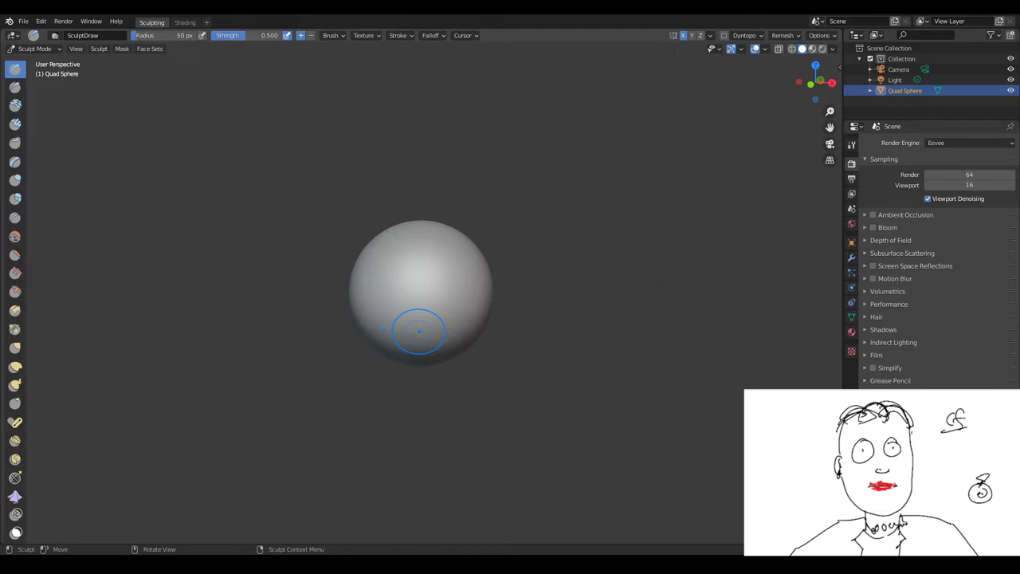
Check the output settings, then raise the Snake Hook brush radius to 213 px
{"action": "left_click", "coordinate": [851, 178]}
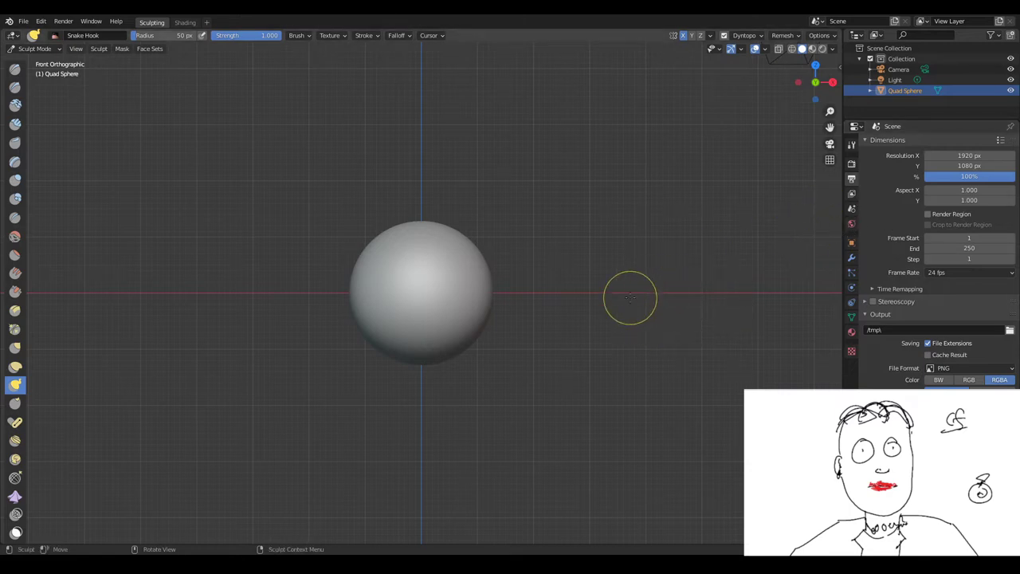
{"action": "left_click", "coordinate": [851, 162]}
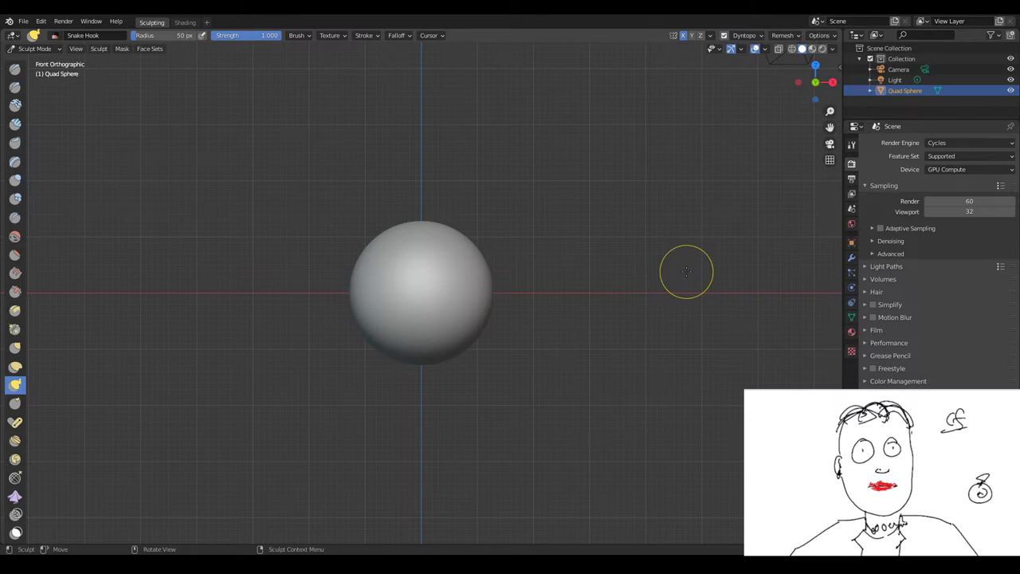
{"action": "key", "text": "f"}
{"action": "left_click", "coordinate": [672, 274]}
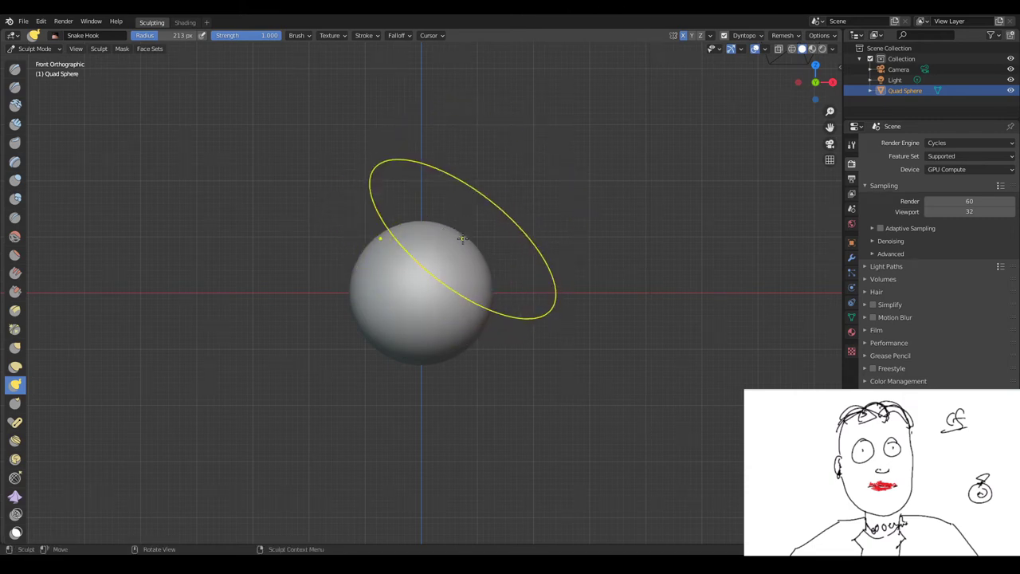
Snake Hook the sphere upward into a tall egg and pull its right side inward
{"action": "left_click_drag", "start_coordinate": [461, 235], "coordinate": [446, 226]}
{"action": "key", "text": "ctrl+z"}
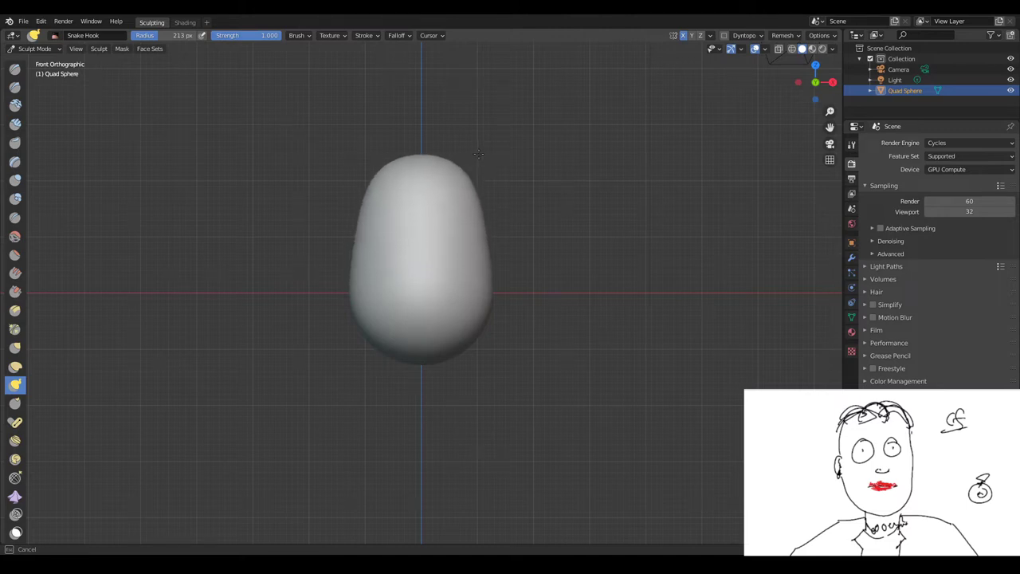
{"action": "left_click_drag", "start_coordinate": [445, 226], "coordinate": [444, 151]}
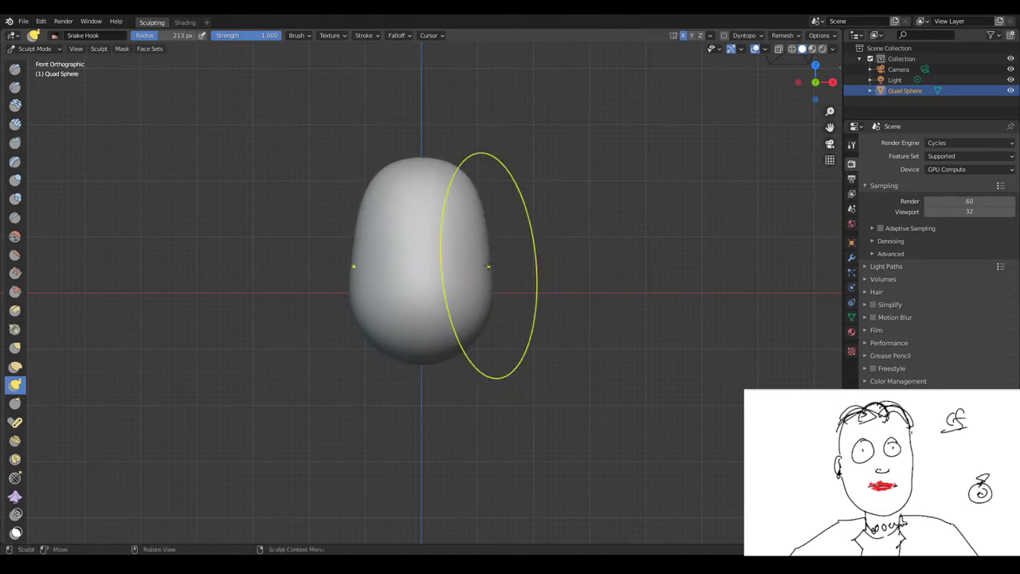
{"action": "middle_click_drag", "start_coordinate": [489, 265], "coordinate": [380, 282]}
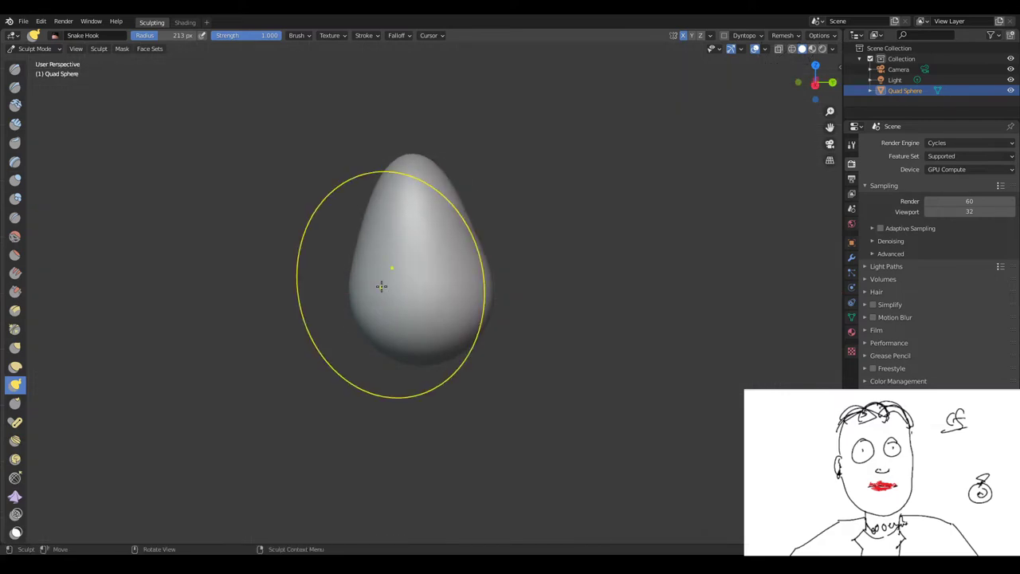
{"action": "key", "text": "KP_3"}
{"action": "mouse_move", "coordinate": [446, 209]}
{"action": "left_mouse_down"}
{"action": "mouse_move", "coordinate": [463, 214]}
{"action": "mouse_move", "coordinate": [467, 193]}
{"action": "left_mouse_up"}
{"action": "left_click_drag", "start_coordinate": [494, 310], "coordinate": [444, 296]}
{"action": "middle_click_drag", "start_coordinate": [444, 296], "coordinate": [494, 319]}
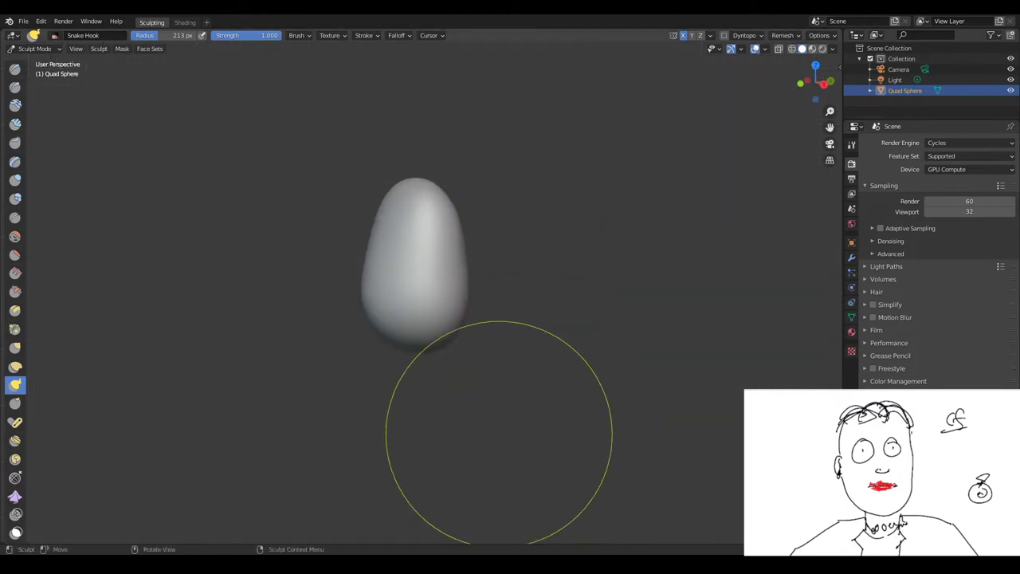
{"action": "middle_click_drag", "start_coordinate": [451, 398], "coordinate": [571, 400]}
{"action": "scroll", "coordinate": [489, 365], "scroll_direction": "up", "scroll_amount": 5}
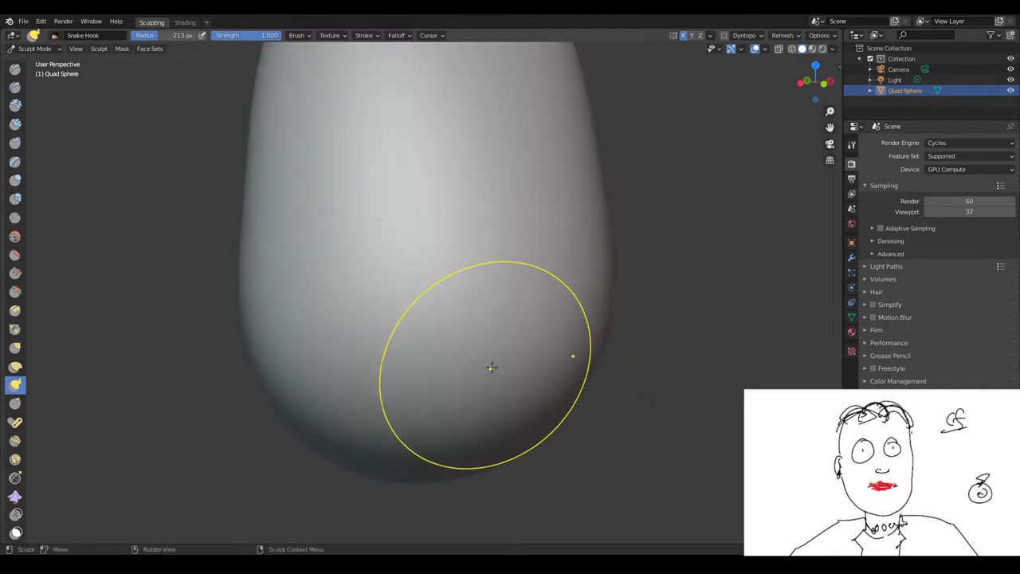
{"action": "scroll", "coordinate": [486, 369], "scroll_direction": "down", "scroll_amount": 2}
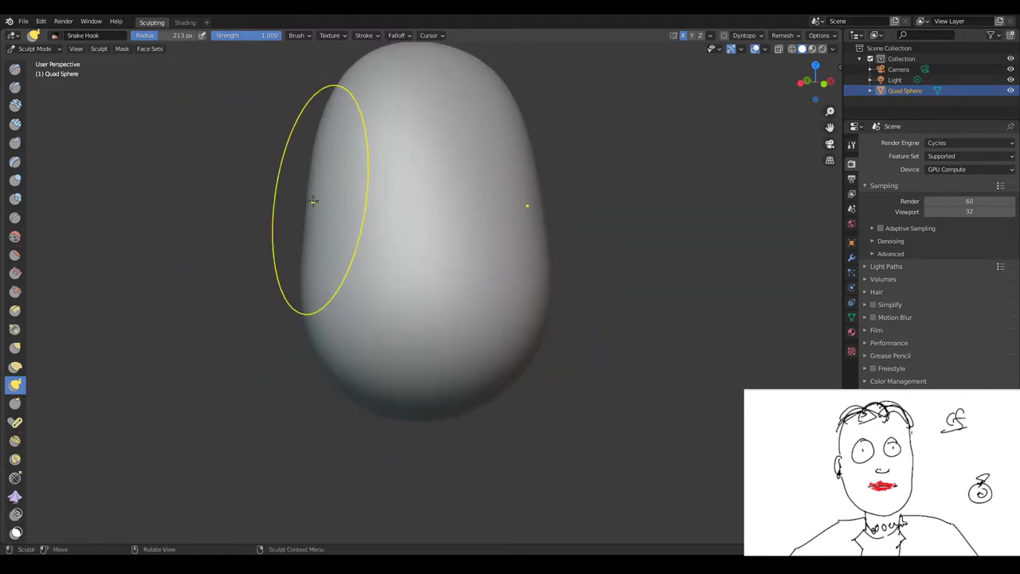
Turn off X symmetry and pull a bulge out of the egg's left side
{"action": "left_click_drag", "start_coordinate": [312, 201], "coordinate": [288, 206]}
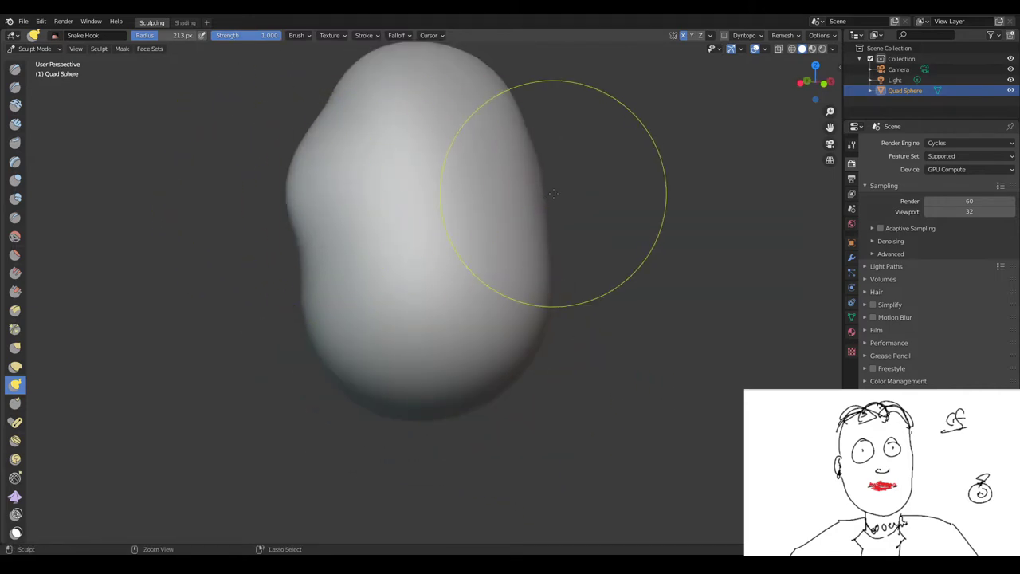
{"action": "key", "text": "ctrl+z"}
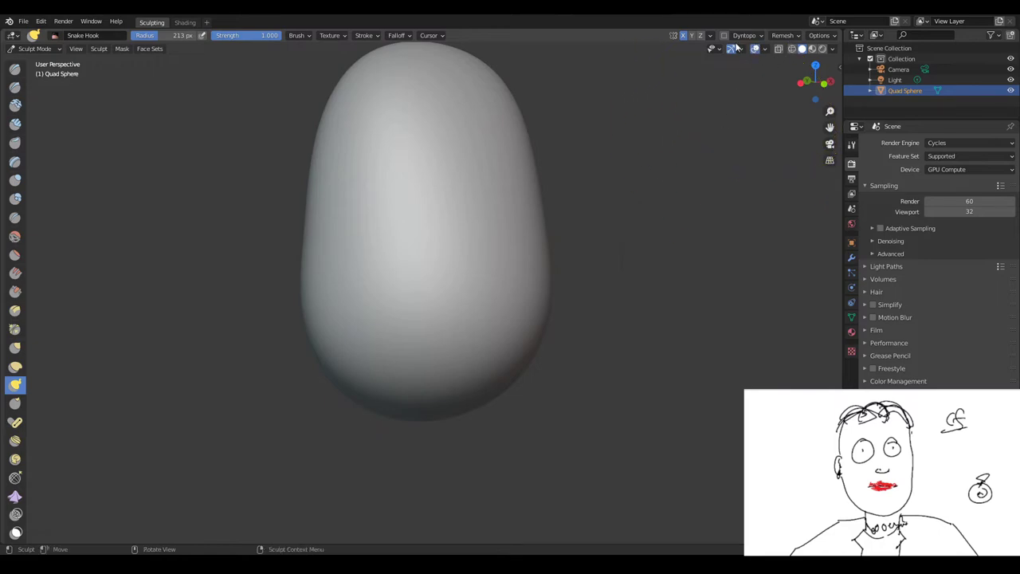
{"action": "left_click", "coordinate": [683, 36]}
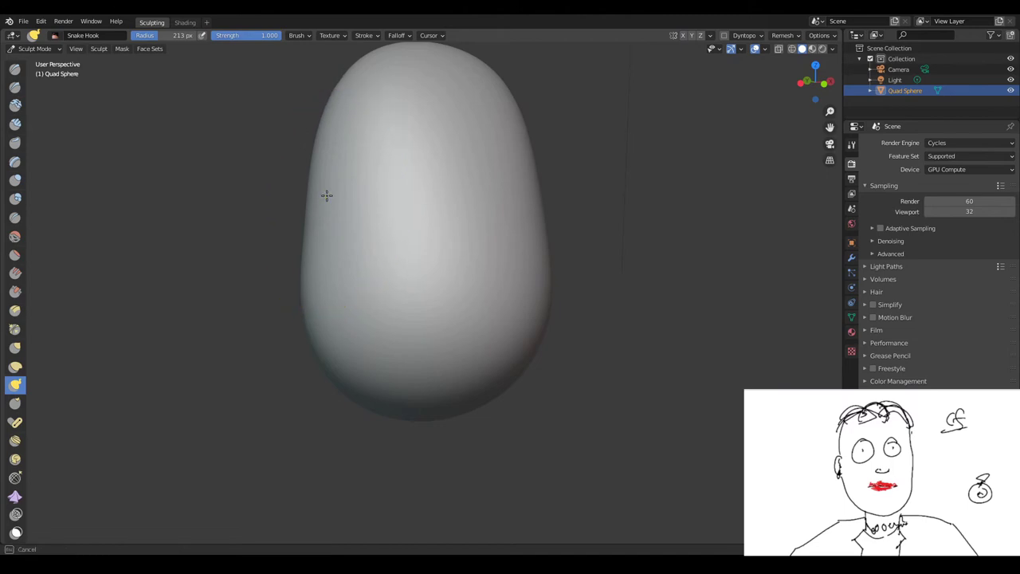
{"action": "left_click_drag", "start_coordinate": [326, 196], "coordinate": [291, 204]}
{"action": "middle_click_drag", "start_coordinate": [291, 205], "coordinate": [346, 221]}
{"action": "scroll", "coordinate": [347, 221], "scroll_direction": "up", "scroll_amount": 3}
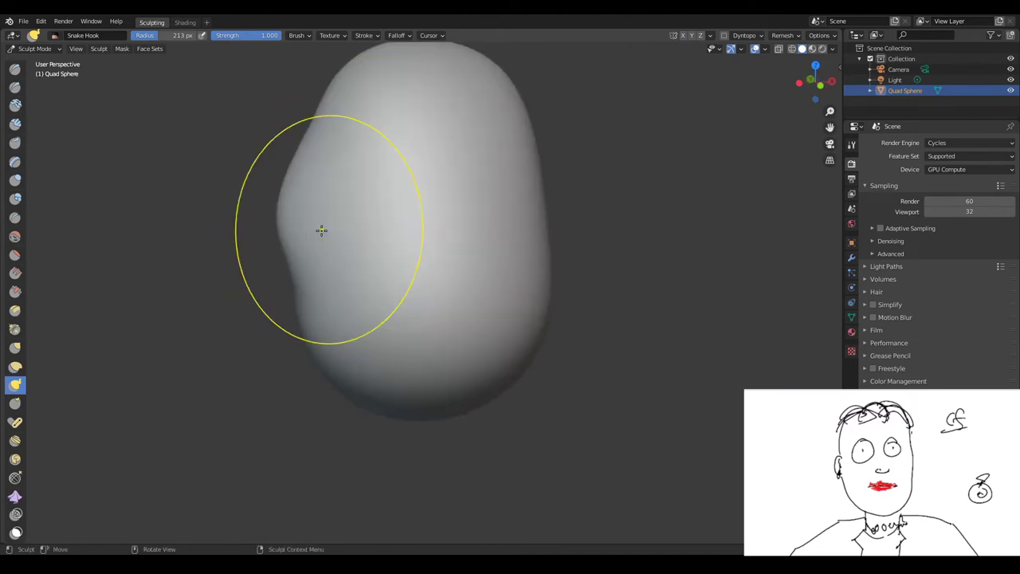
{"action": "mouse_move", "coordinate": [321, 230]}
{"action": "left_mouse_down"}
{"action": "mouse_move", "coordinate": [292, 255]}
{"action": "mouse_move", "coordinate": [298, 209]}
{"action": "mouse_move", "coordinate": [315, 248]}
{"action": "left_mouse_up"}
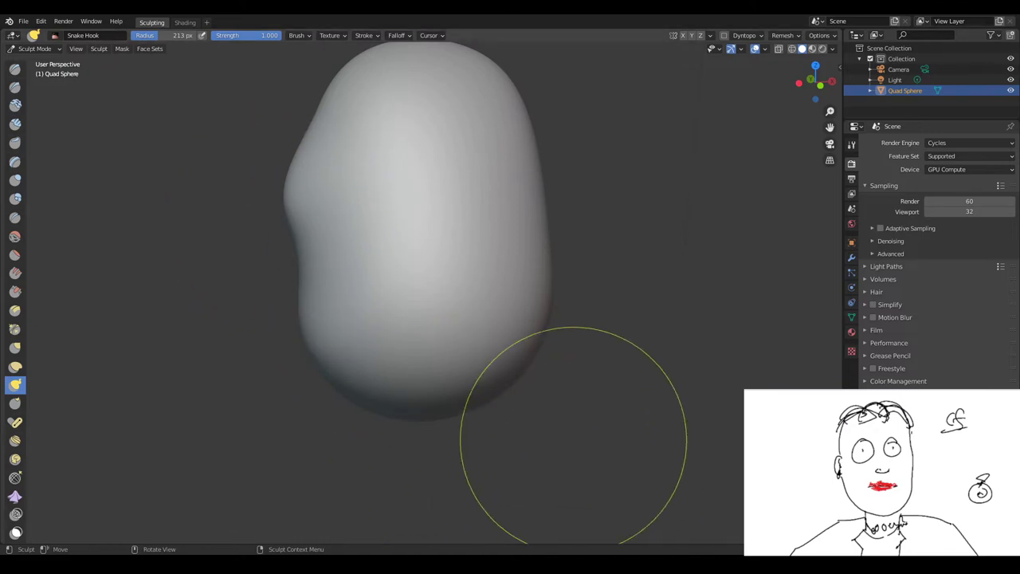
{"action": "scroll", "coordinate": [480, 418], "scroll_direction": "down", "scroll_amount": 4}
{"action": "mouse_move", "coordinate": [480, 418]}
{"action": "middle_mouse_down"}
{"action": "mouse_move", "coordinate": [455, 364]}
{"action": "mouse_move", "coordinate": [494, 387]}
{"action": "mouse_move", "coordinate": [525, 380]}
{"action": "middle_mouse_up"}
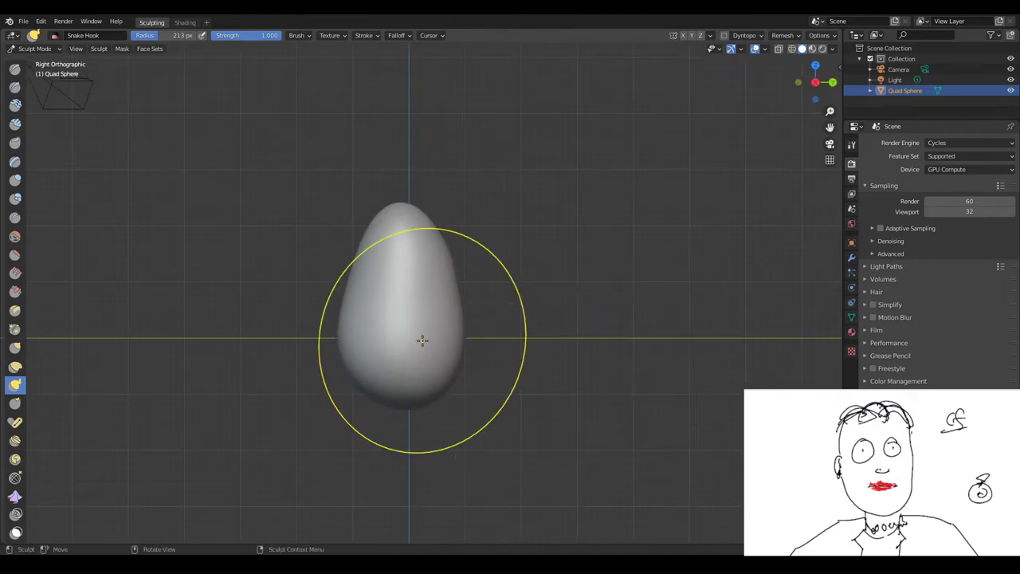
Undo an oversized bulge and shrink the brush radius to 81 px
{"action": "scroll", "coordinate": [411, 344], "scroll_direction": "up", "scroll_amount": 3}
{"action": "left_click_drag", "start_coordinate": [299, 285], "coordinate": [217, 319]}
{"action": "key", "text": "ctrl+z"}
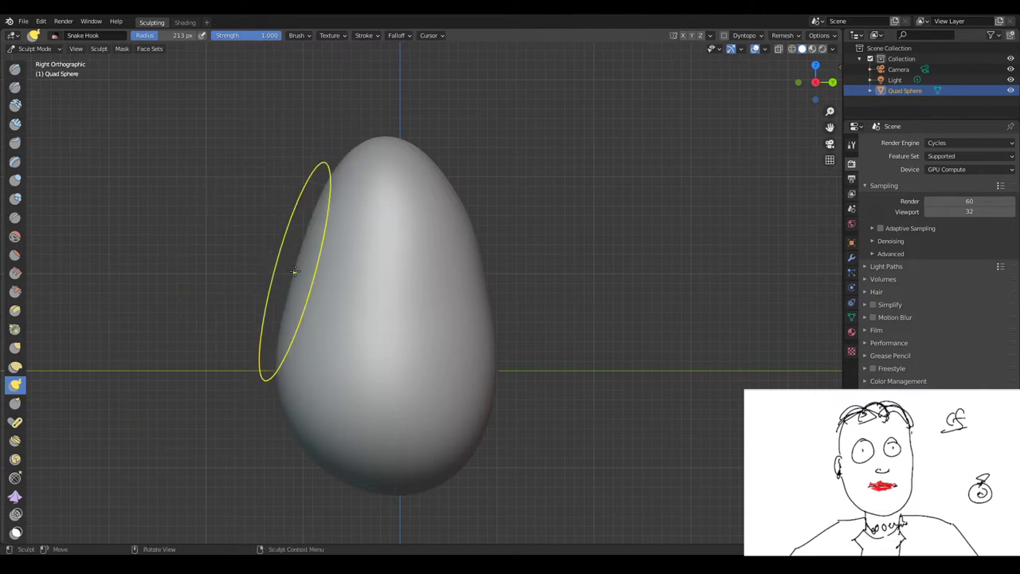
{"action": "key", "text": "f"}
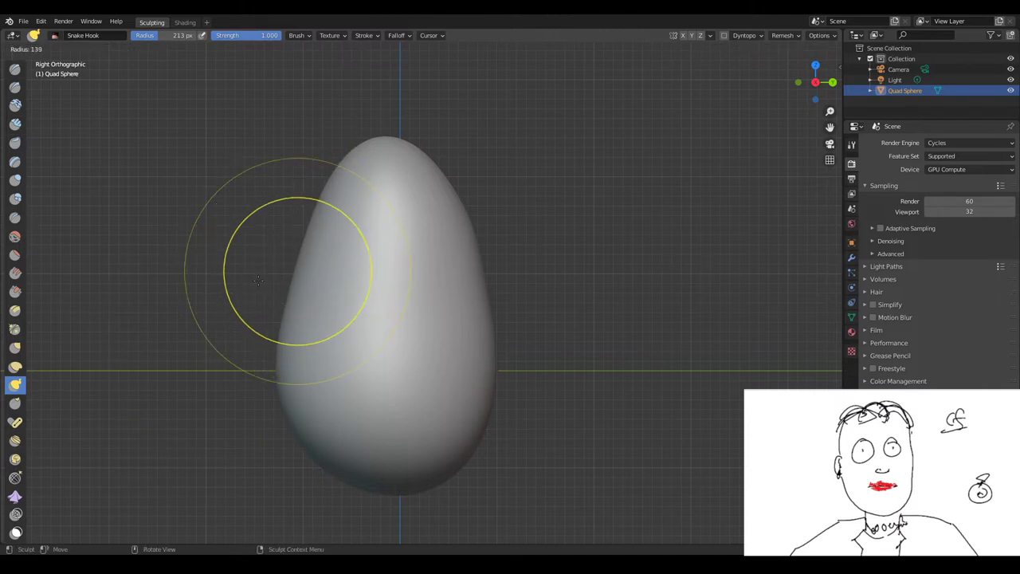
{"action": "left_click", "coordinate": [265, 274]}
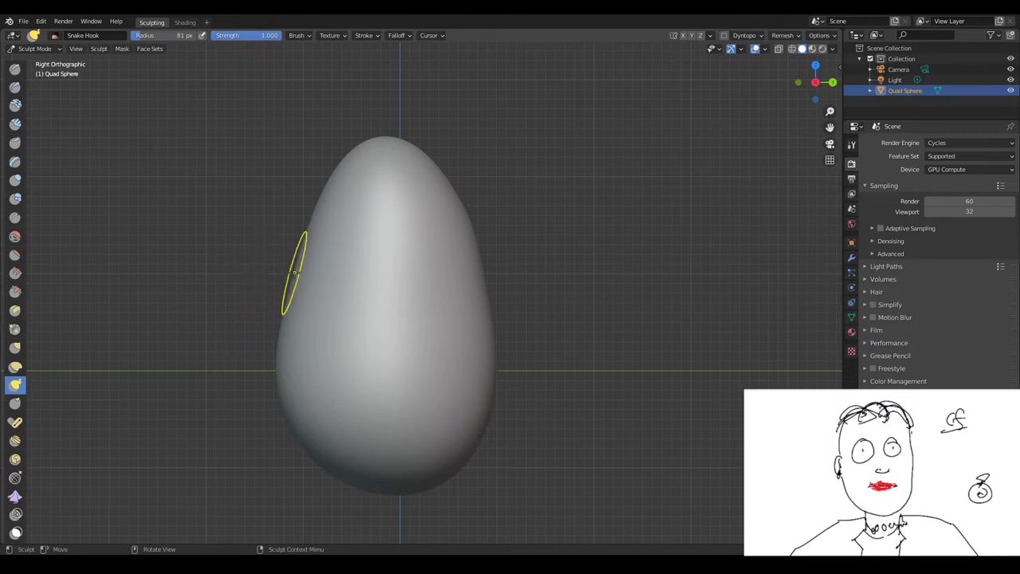
Pull a cone-shaped nose out of the head's front and open the Dyntopo settings
{"action": "left_click_drag", "start_coordinate": [292, 274], "coordinate": [292, 274]}
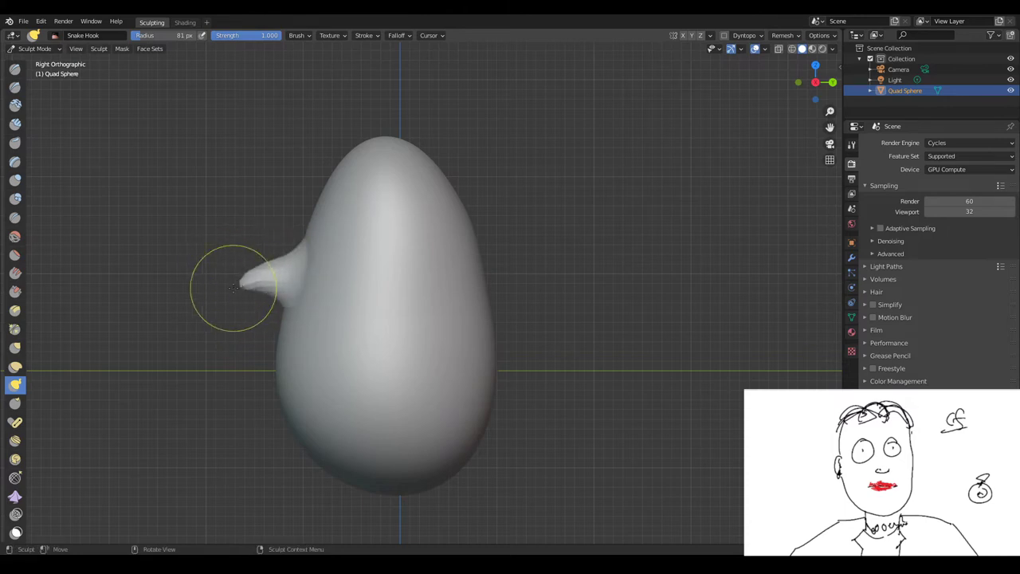
{"action": "middle_click_drag", "start_coordinate": [245, 288], "coordinate": [298, 298]}
{"action": "scroll", "coordinate": [396, 330], "scroll_direction": "down", "scroll_amount": 4}
{"action": "mouse_move", "coordinate": [396, 330]}
{"action": "middle_mouse_down"}
{"action": "mouse_move", "coordinate": [444, 339]}
{"action": "mouse_move", "coordinate": [410, 352]}
{"action": "mouse_move", "coordinate": [405, 323]}
{"action": "mouse_move", "coordinate": [354, 311]}
{"action": "middle_mouse_up"}
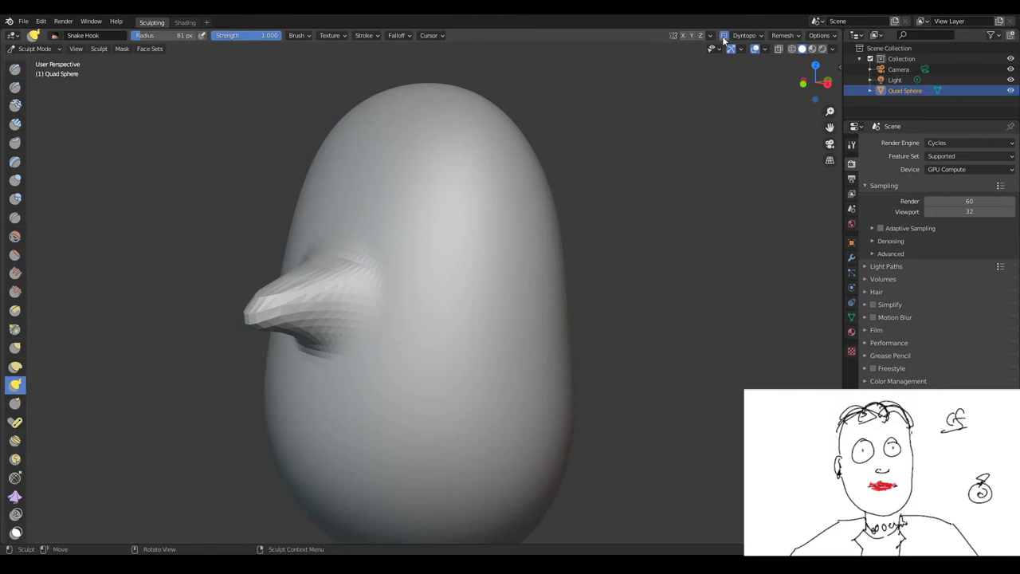
{"action": "scroll", "coordinate": [554, 177], "scroll_direction": "down", "scroll_amount": 2}
{"action": "middle_click_drag", "start_coordinate": [467, 215], "coordinate": [445, 260]}
{"action": "scroll", "coordinate": [444, 259], "scroll_direction": "up", "scroll_amount": 2}
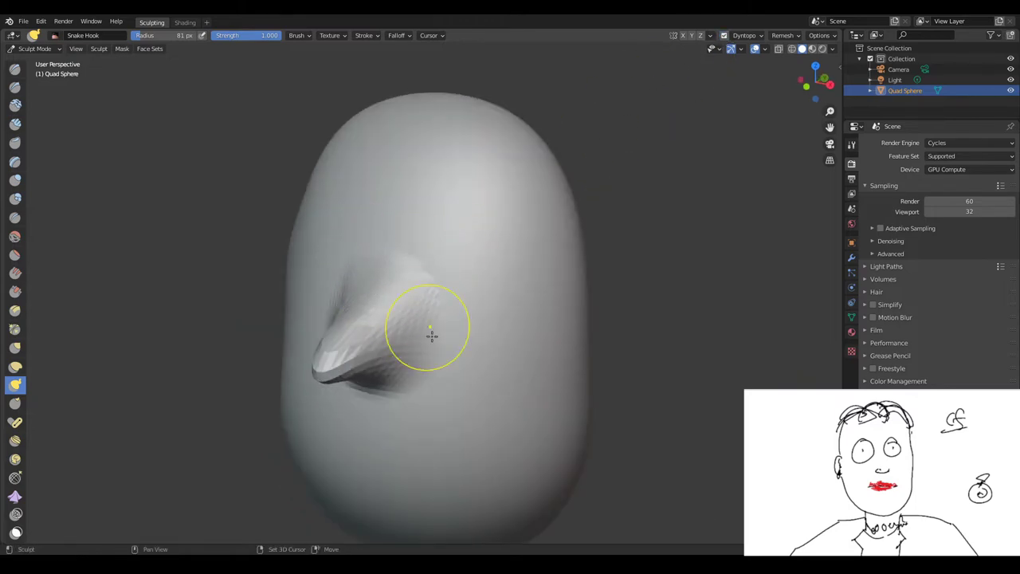
{"action": "mouse_move", "coordinate": [387, 293]}
{"action": "left_mouse_down"}
{"action": "mouse_move", "coordinate": [344, 335]}
{"action": "mouse_move", "coordinate": [365, 335]}
{"action": "left_mouse_up"}
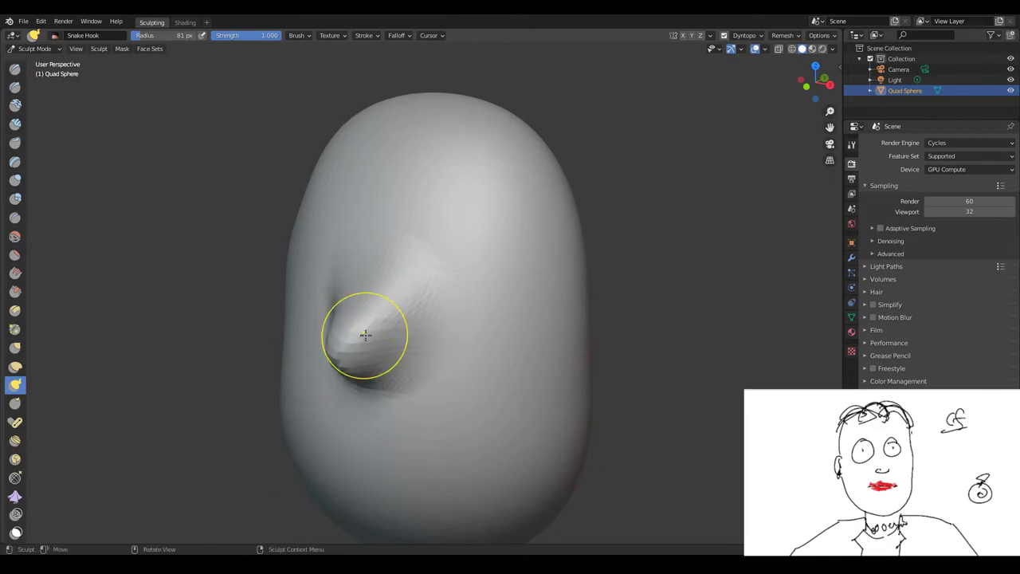
{"action": "left_click", "coordinate": [746, 36]}
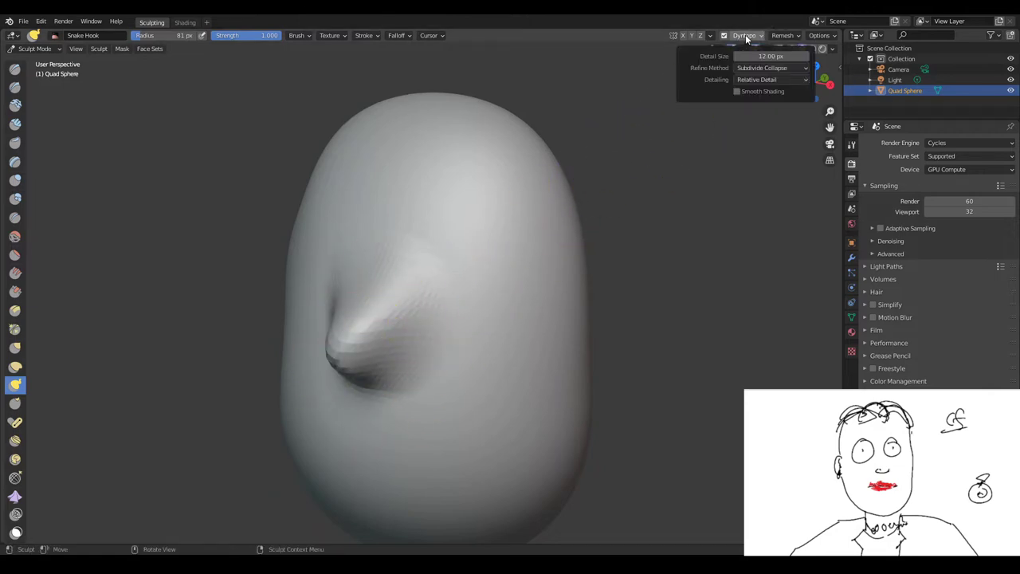
Set Dyntopo detailing to Constant Detail and raise its resolution
{"action": "left_click", "coordinate": [760, 79]}
{"action": "left_click", "coordinate": [757, 94]}
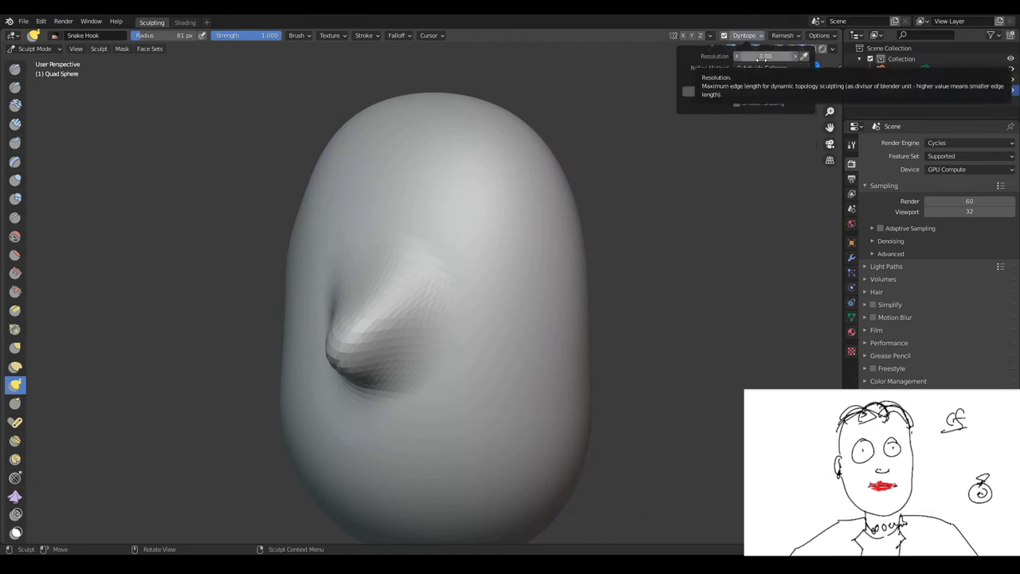
{"action": "left_click_drag", "start_coordinate": [759, 58], "coordinate": [797, 58]}
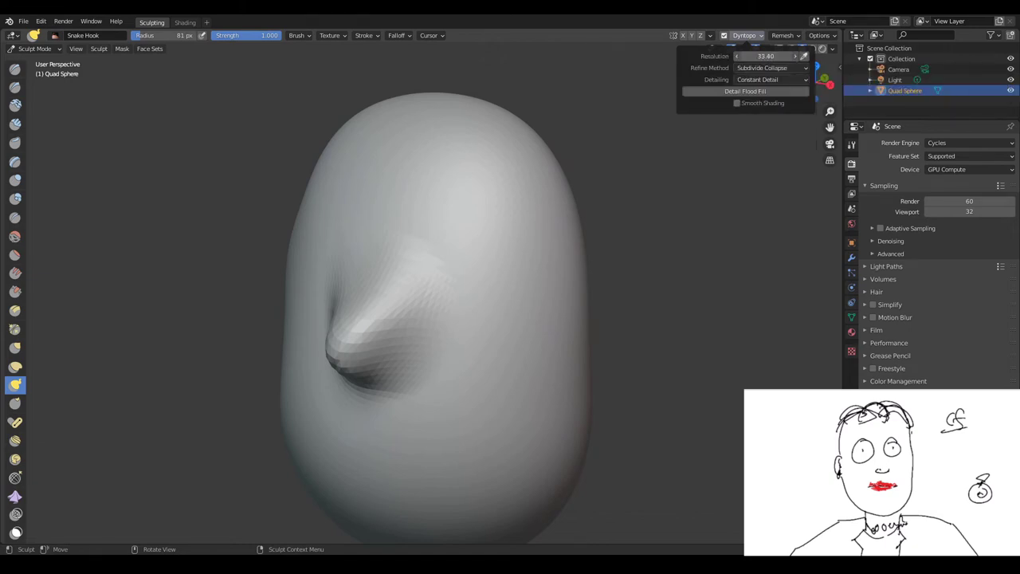
{"action": "mouse_move", "coordinate": [655, 79]}
{"action": "middle_mouse_down"}
{"action": "mouse_move", "coordinate": [501, 114]}
{"action": "mouse_move", "coordinate": [473, 137]}
{"action": "middle_mouse_up"}
Set the brush radius to 123 px and pull the nose farther out in side view
{"action": "key", "text": "f"}
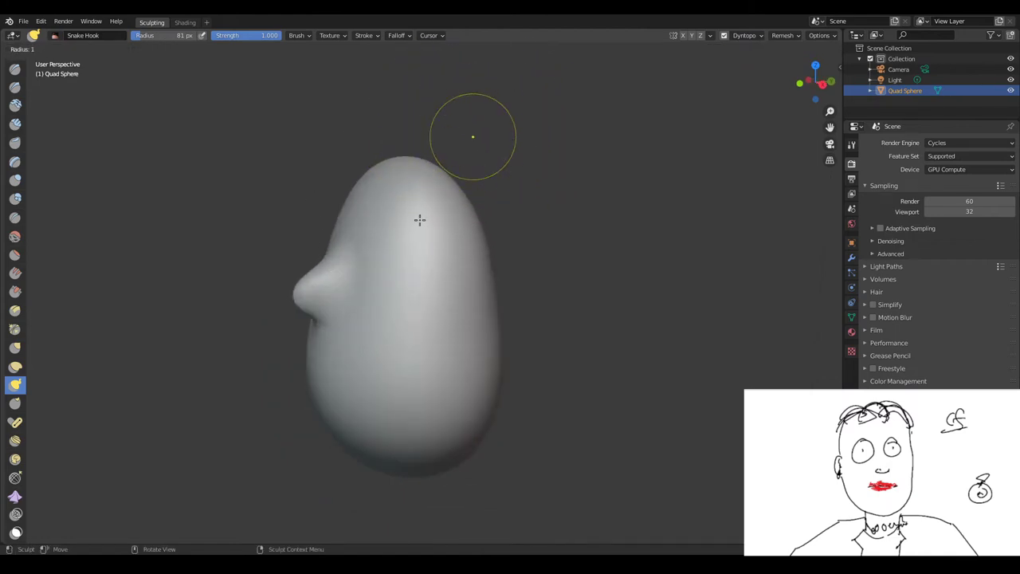
{"action": "left_click", "coordinate": [493, 196]}
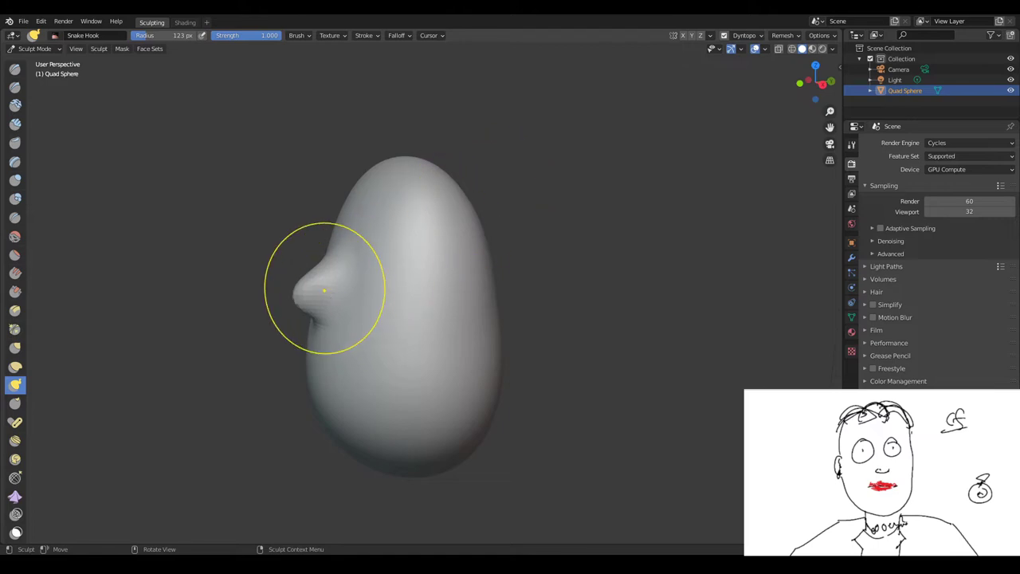
{"action": "key", "text": "KP_3"}
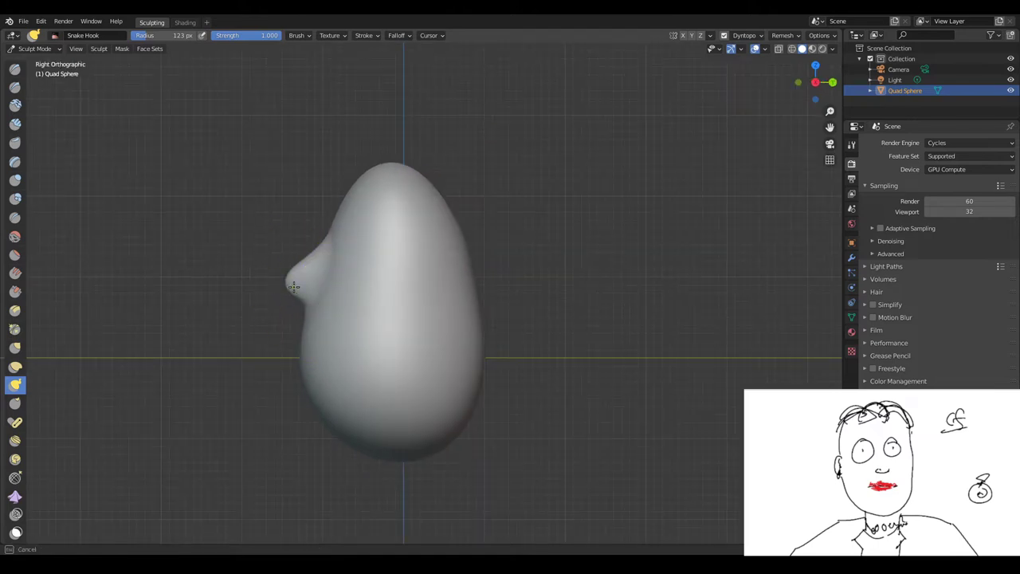
{"action": "left_click_drag", "start_coordinate": [293, 287], "coordinate": [268, 287]}
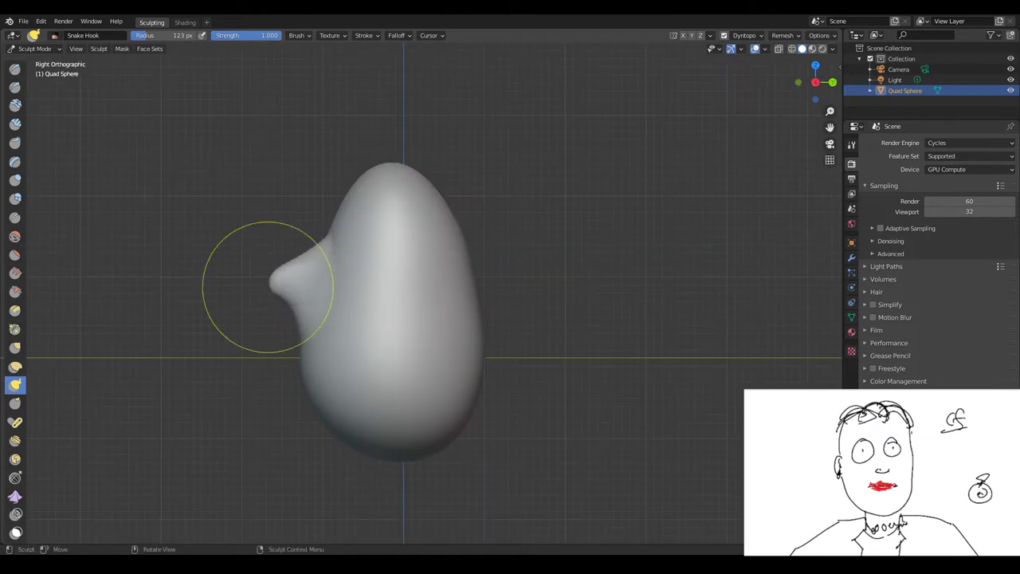
{"action": "mouse_move", "coordinate": [268, 287]}
{"action": "middle_mouse_down"}
{"action": "mouse_move", "coordinate": [399, 303]}
{"action": "mouse_move", "coordinate": [369, 332]}
{"action": "middle_mouse_up"}
{"action": "scroll", "coordinate": [390, 315], "scroll_direction": "up", "scroll_amount": 3}
{"action": "scroll", "coordinate": [383, 324], "scroll_direction": "up", "scroll_amount": 2}
{"action": "mouse_move", "coordinate": [415, 309]}
{"action": "left_mouse_down"}
{"action": "mouse_move", "coordinate": [433, 268]}
{"action": "mouse_move", "coordinate": [449, 268]}
{"action": "left_mouse_up"}
{"action": "key", "text": "ctrl+z"}
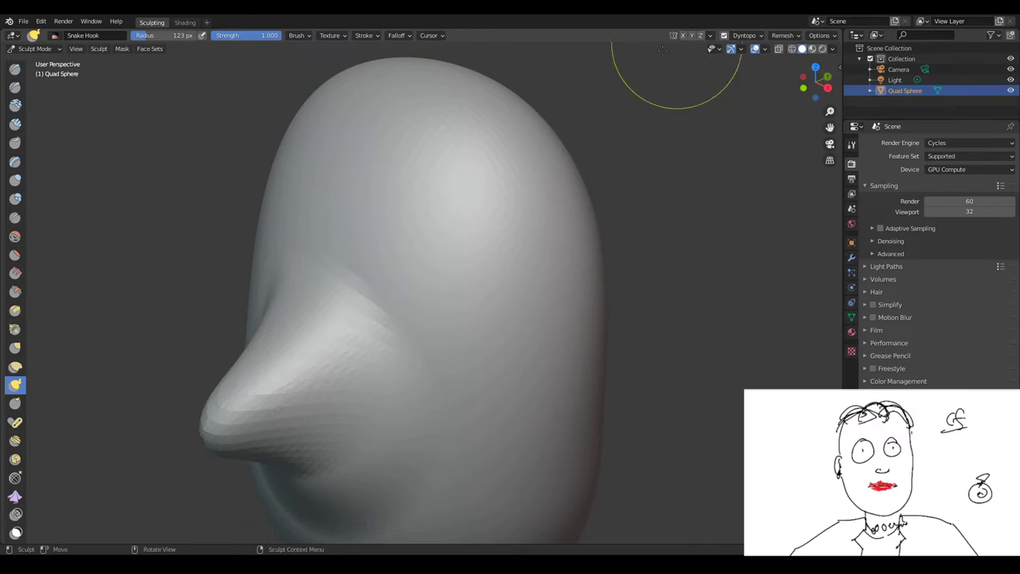
Turn on X mirror symmetry and dig two matching eye sockets above the nose
{"action": "left_click", "coordinate": [683, 35]}
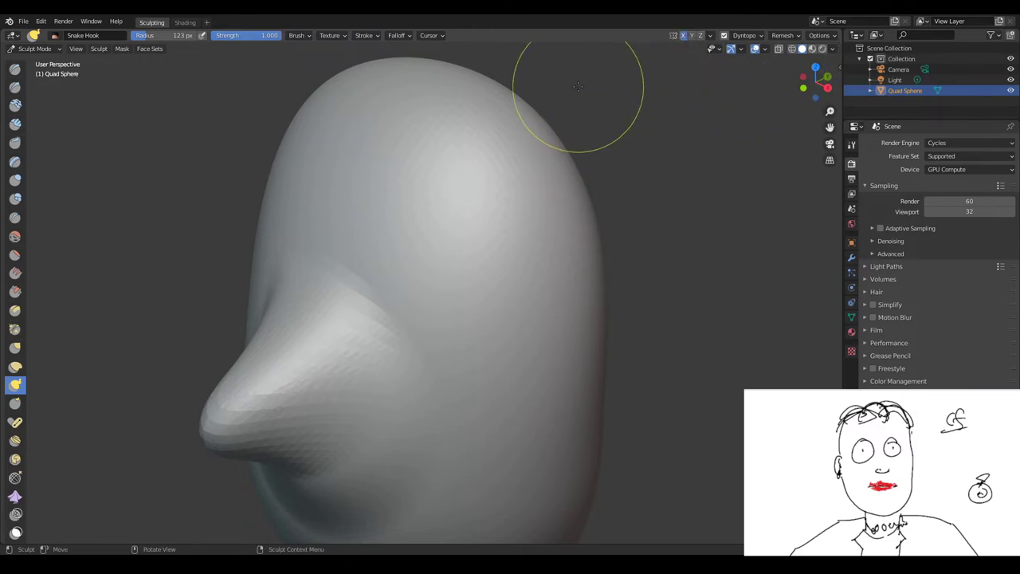
{"action": "mouse_move", "coordinate": [410, 305]}
{"action": "left_mouse_down"}
{"action": "mouse_move", "coordinate": [432, 278]}
{"action": "mouse_move", "coordinate": [467, 269]}
{"action": "mouse_move", "coordinate": [412, 276]}
{"action": "mouse_move", "coordinate": [424, 272]}
{"action": "left_mouse_up"}
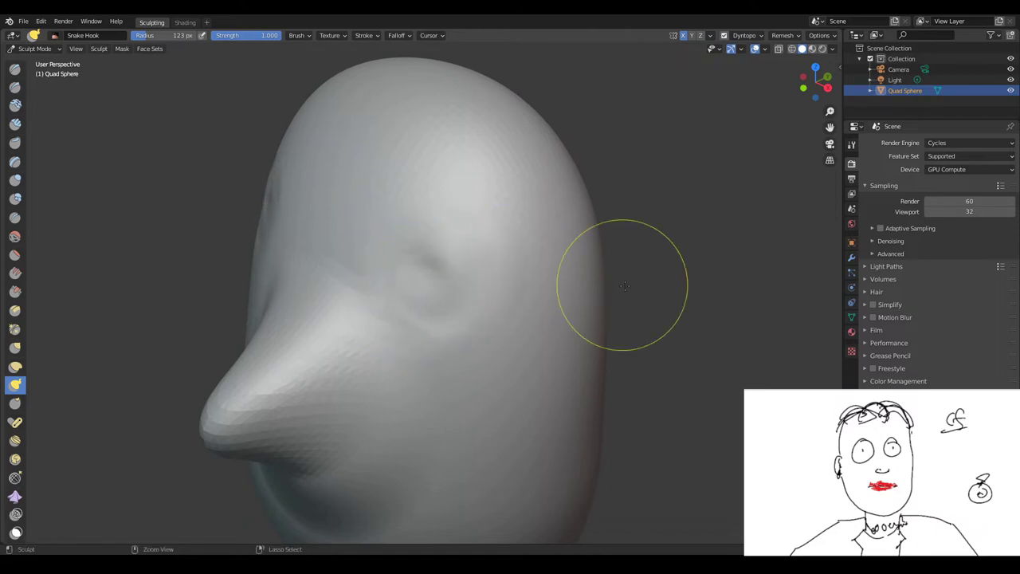
{"action": "mouse_move", "coordinate": [528, 253]}
{"action": "left_mouse_down"}
{"action": "mouse_move", "coordinate": [563, 253]}
{"action": "mouse_move", "coordinate": [498, 233]}
{"action": "mouse_move", "coordinate": [520, 215]}
{"action": "left_mouse_up"}
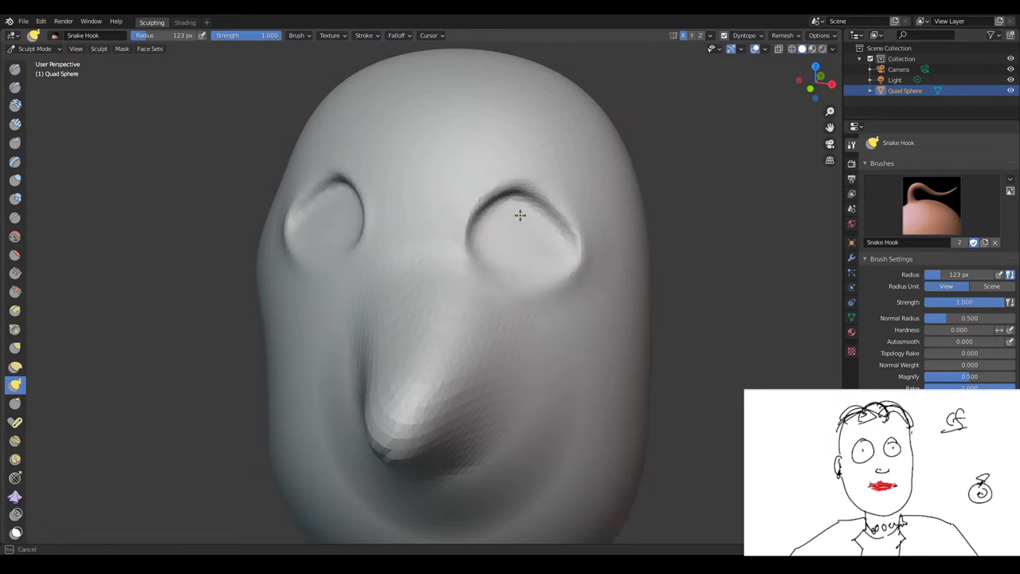
From the side profile, pull the nose out into a pointier shape
{"action": "mouse_move", "coordinate": [514, 240]}
{"action": "middle_mouse_down"}
{"action": "mouse_move", "coordinate": [454, 255]}
{"action": "mouse_move", "coordinate": [398, 240]}
{"action": "middle_mouse_up"}
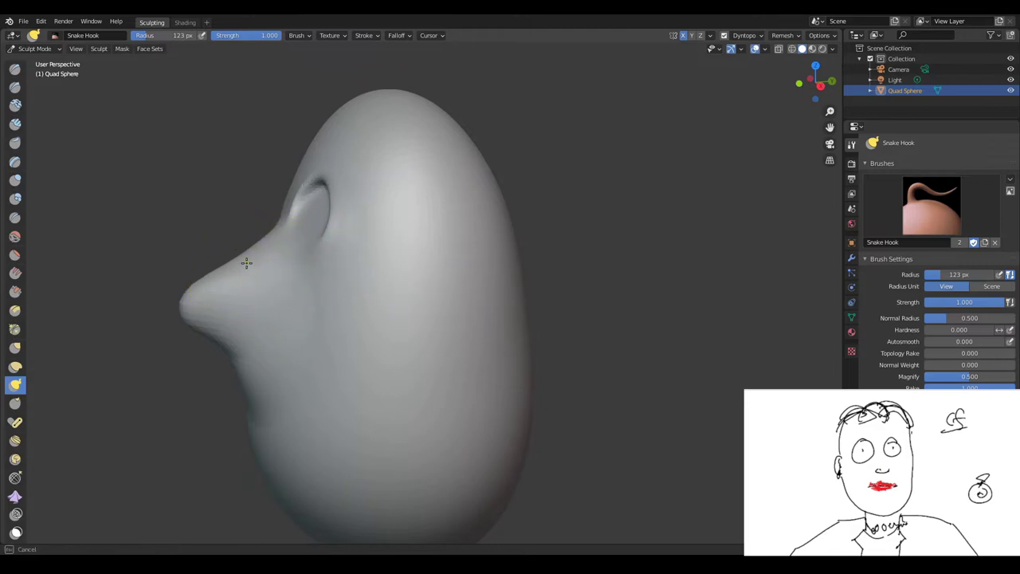
{"action": "left_click_drag", "start_coordinate": [246, 263], "coordinate": [223, 279]}
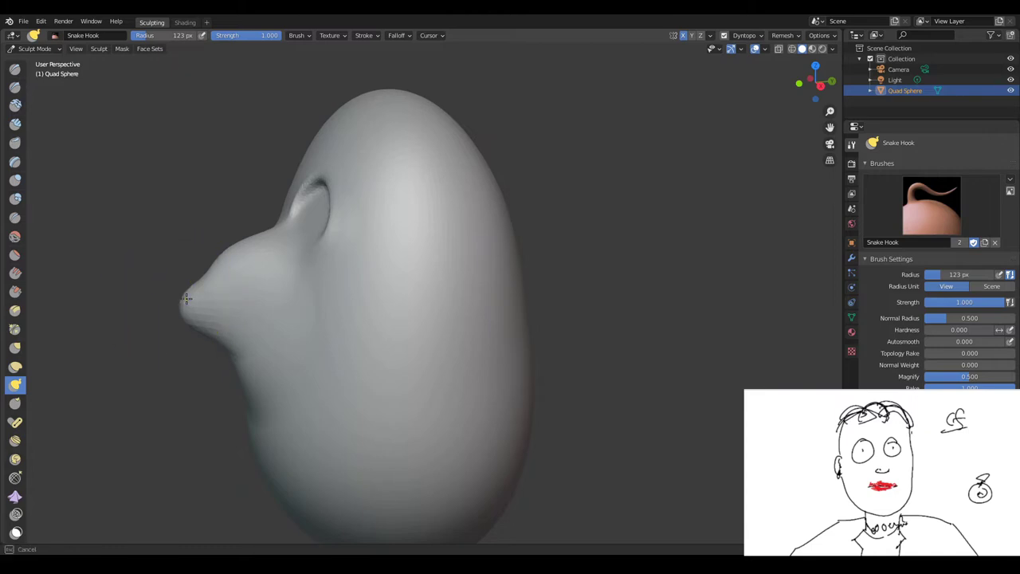
{"action": "mouse_move", "coordinate": [161, 296]}
{"action": "middle_mouse_down"}
{"action": "mouse_move", "coordinate": [396, 295]}
{"action": "mouse_move", "coordinate": [326, 312]}
{"action": "middle_mouse_up"}
{"action": "scroll", "coordinate": [326, 311], "scroll_direction": "up", "scroll_amount": 5}
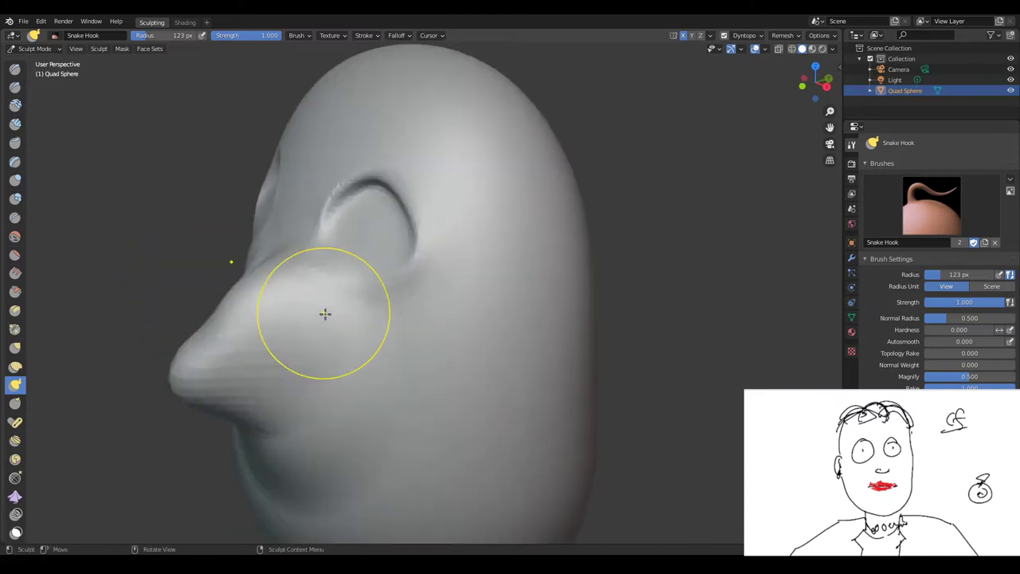
{"action": "scroll", "coordinate": [326, 312], "scroll_direction": "up", "scroll_amount": 2}
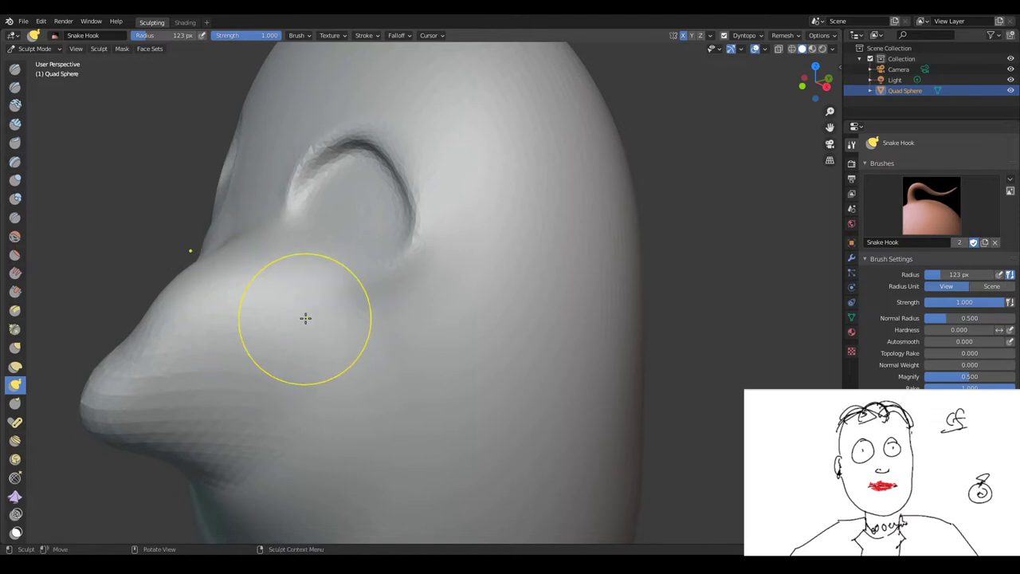
{"action": "scroll", "coordinate": [297, 328], "scroll_direction": "down", "scroll_amount": 10}
{"action": "middle_click_drag", "start_coordinate": [297, 328], "coordinate": [465, 398]}
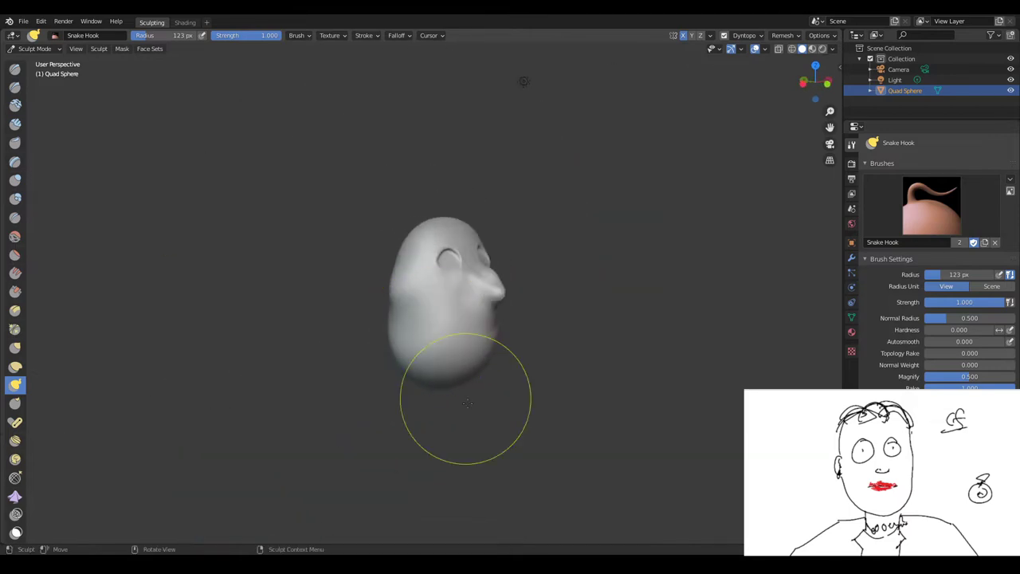
Hook a crease under the nose and try pulling out lips, then undo the lips
{"action": "mouse_move", "coordinate": [558, 505]}
{"action": "middle_mouse_down"}
{"action": "mouse_move", "coordinate": [408, 484]}
{"action": "mouse_move", "coordinate": [422, 470]}
{"action": "middle_mouse_up"}
{"action": "scroll", "coordinate": [426, 483], "scroll_direction": "up", "scroll_amount": 5}
{"action": "scroll", "coordinate": [406, 479], "scroll_direction": "up", "scroll_amount": 3}
{"action": "scroll", "coordinate": [410, 473], "scroll_direction": "down", "scroll_amount": 4}
{"action": "scroll", "coordinate": [409, 473], "scroll_direction": "up", "scroll_amount": 4}
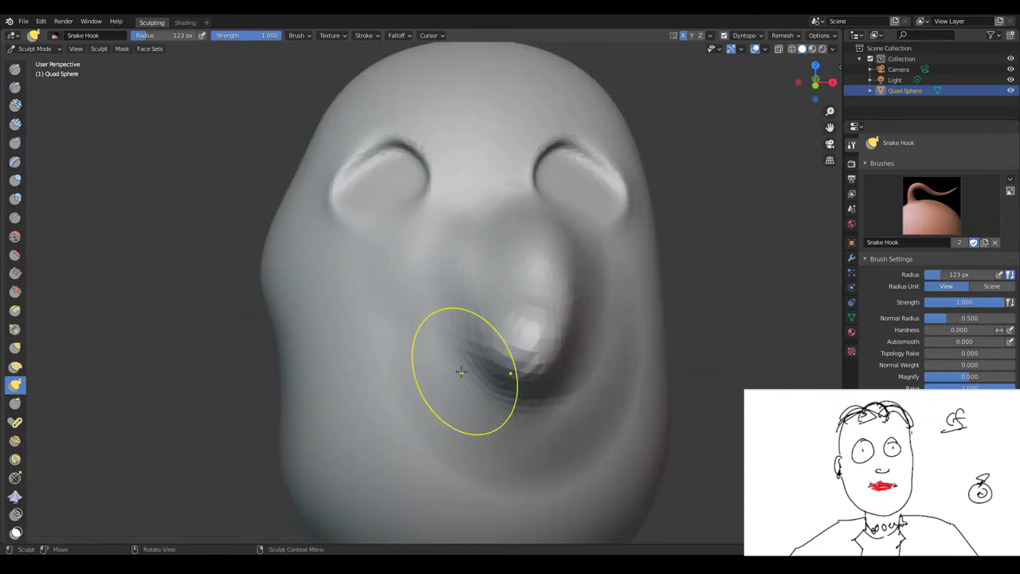
{"action": "mouse_move", "coordinate": [464, 373]}
{"action": "left_mouse_down"}
{"action": "mouse_move", "coordinate": [470, 341]}
{"action": "mouse_move", "coordinate": [501, 329]}
{"action": "left_mouse_up"}
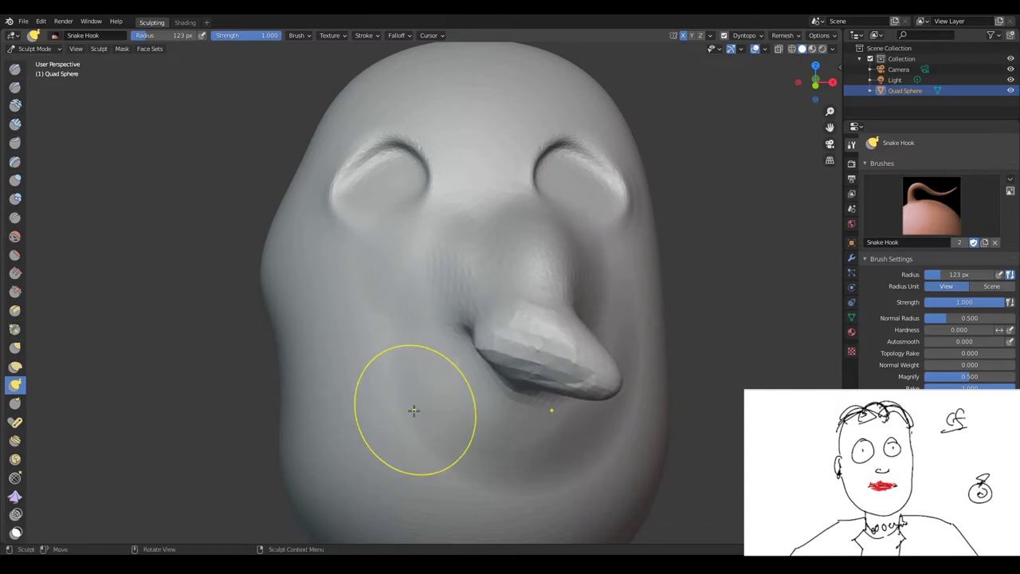
{"action": "scroll", "coordinate": [410, 410], "scroll_direction": "down", "scroll_amount": 3}
{"action": "middle_click_drag", "start_coordinate": [410, 409], "coordinate": [366, 418]}
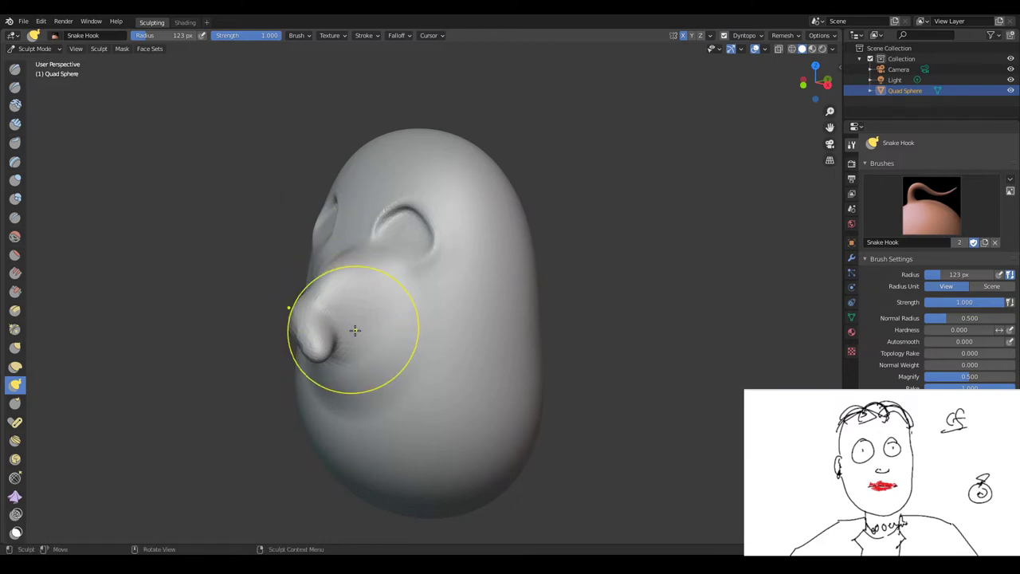
{"action": "middle_click_drag", "start_coordinate": [343, 331], "coordinate": [417, 344]}
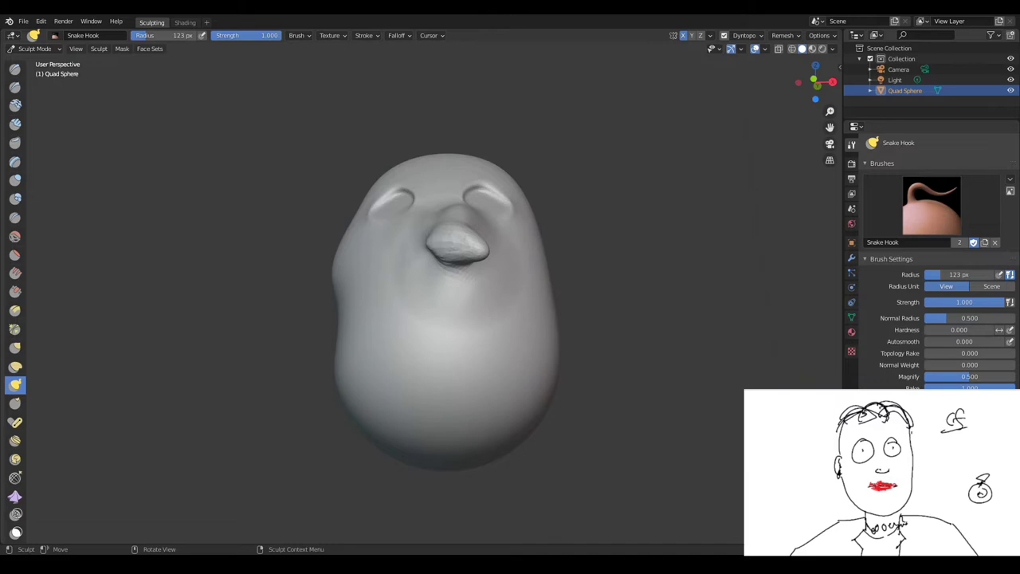
{"action": "mouse_move", "coordinate": [528, 494]}
{"action": "middle_mouse_down"}
{"action": "mouse_move", "coordinate": [443, 512]}
{"action": "mouse_move", "coordinate": [484, 485]}
{"action": "mouse_move", "coordinate": [468, 492]}
{"action": "middle_mouse_up"}
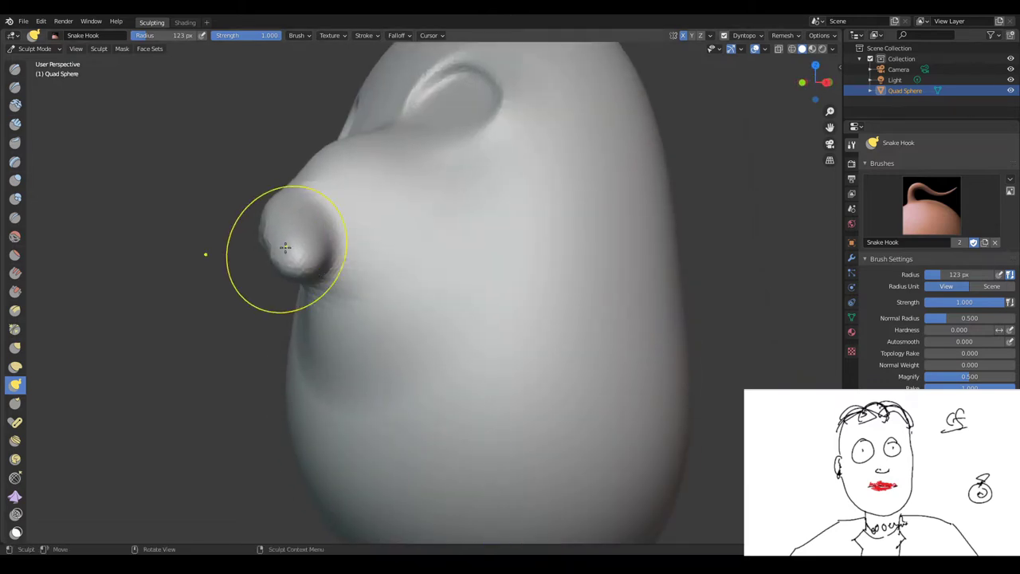
{"action": "mouse_move", "coordinate": [339, 387]}
{"action": "left_mouse_down"}
{"action": "mouse_move", "coordinate": [291, 383]}
{"action": "mouse_move", "coordinate": [309, 408]}
{"action": "mouse_move", "coordinate": [296, 375]}
{"action": "left_mouse_up"}
{"action": "scroll", "coordinate": [296, 375], "scroll_direction": "down", "scroll_amount": 4}
{"action": "middle_click_drag", "start_coordinate": [398, 410], "coordinate": [383, 383]}
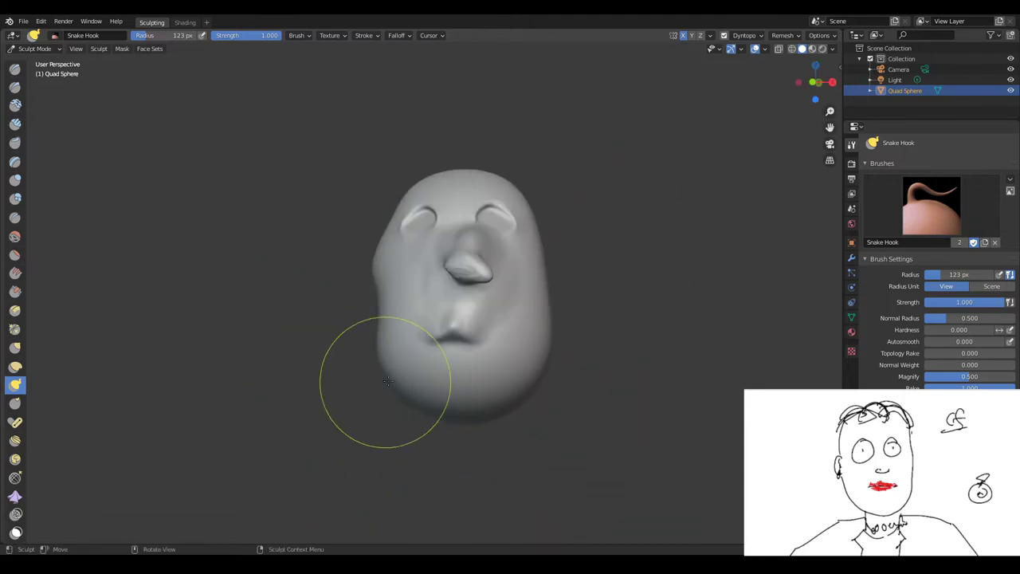
{"action": "key", "text": "ctrl+z"}
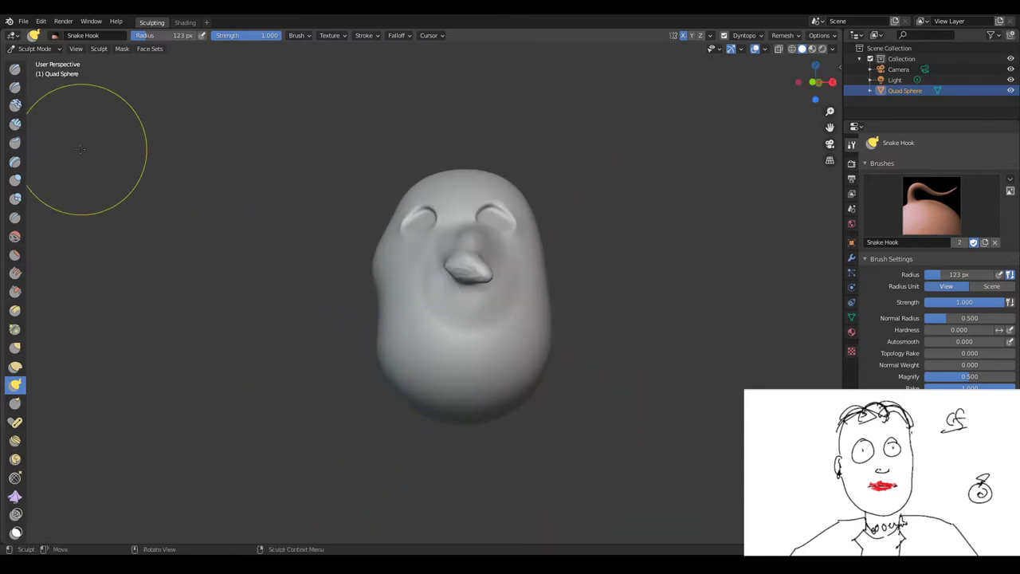
With the Draw brush, stroke a horizontal lip bulge across the lower face
{"action": "left_click", "coordinate": [14, 69]}
{"action": "mouse_move", "coordinate": [410, 243]}
{"action": "middle_mouse_down"}
{"action": "mouse_move", "coordinate": [489, 337]}
{"action": "mouse_move", "coordinate": [448, 311]}
{"action": "mouse_move", "coordinate": [471, 300]}
{"action": "mouse_move", "coordinate": [459, 281]}
{"action": "middle_mouse_up"}
{"action": "mouse_move", "coordinate": [421, 219]}
{"action": "left_mouse_down"}
{"action": "mouse_move", "coordinate": [435, 279]}
{"action": "mouse_move", "coordinate": [457, 284]}
{"action": "mouse_move", "coordinate": [439, 289]}
{"action": "mouse_move", "coordinate": [436, 309]}
{"action": "mouse_move", "coordinate": [409, 300]}
{"action": "mouse_move", "coordinate": [489, 330]}
{"action": "left_mouse_up"}
{"action": "mouse_move", "coordinate": [489, 330]}
{"action": "middle_mouse_down"}
{"action": "mouse_move", "coordinate": [496, 341]}
{"action": "mouse_move", "coordinate": [371, 351]}
{"action": "mouse_move", "coordinate": [391, 329]}
{"action": "mouse_move", "coordinate": [513, 325]}
{"action": "mouse_move", "coordinate": [375, 337]}
{"action": "middle_mouse_up"}
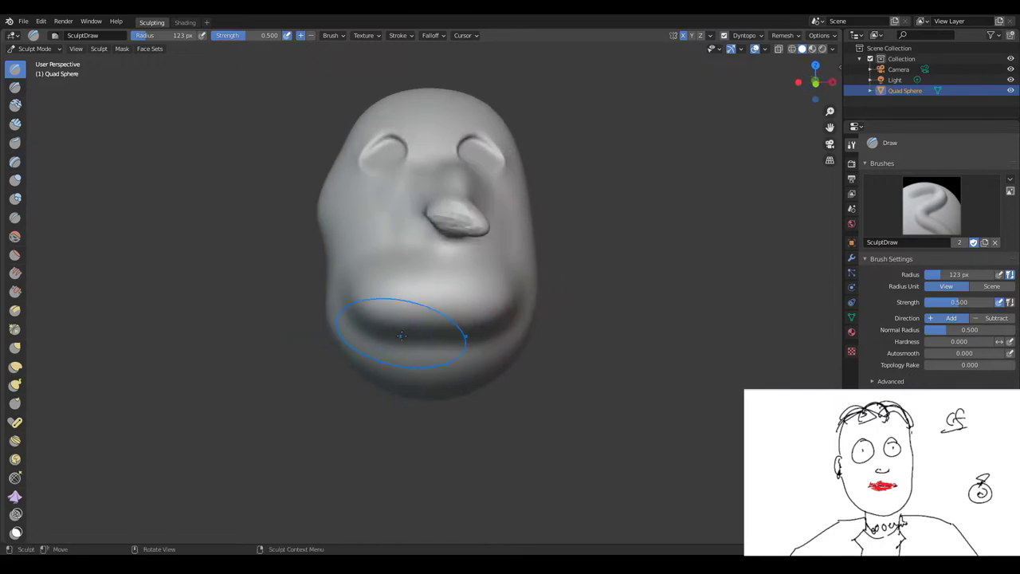
Carve and deepen a horizontal Crease brush line through the middle of the lip bulge
{"action": "scroll", "coordinate": [330, 296], "scroll_direction": "up", "scroll_amount": 2}
{"action": "scroll", "coordinate": [254, 301], "scroll_direction": "up", "scroll_amount": 2}
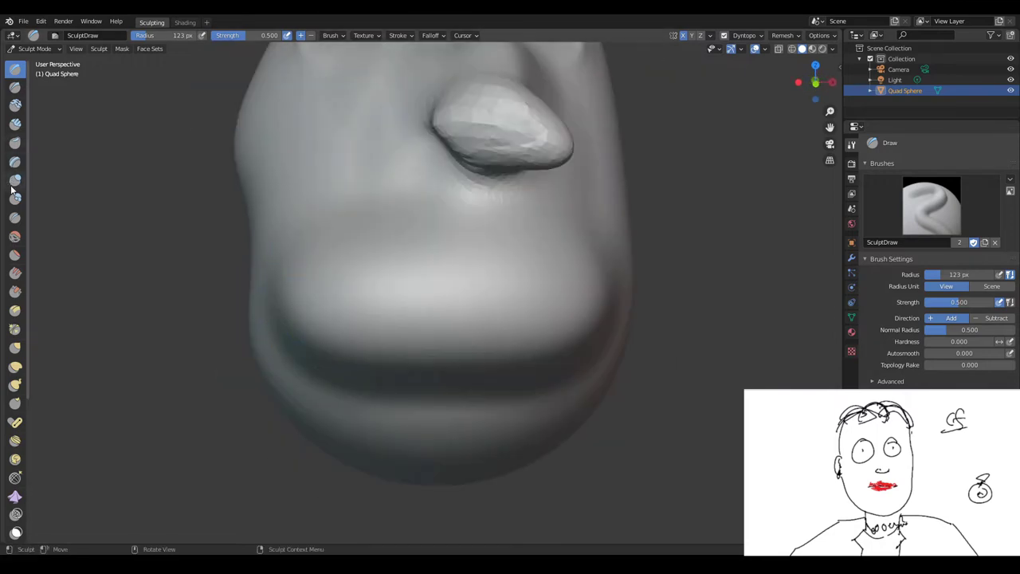
{"action": "left_click", "coordinate": [14, 217]}
{"action": "mouse_move", "coordinate": [159, 266]}
{"action": "middle_mouse_down"}
{"action": "mouse_move", "coordinate": [254, 271]}
{"action": "mouse_move", "coordinate": [218, 255]}
{"action": "middle_mouse_up"}
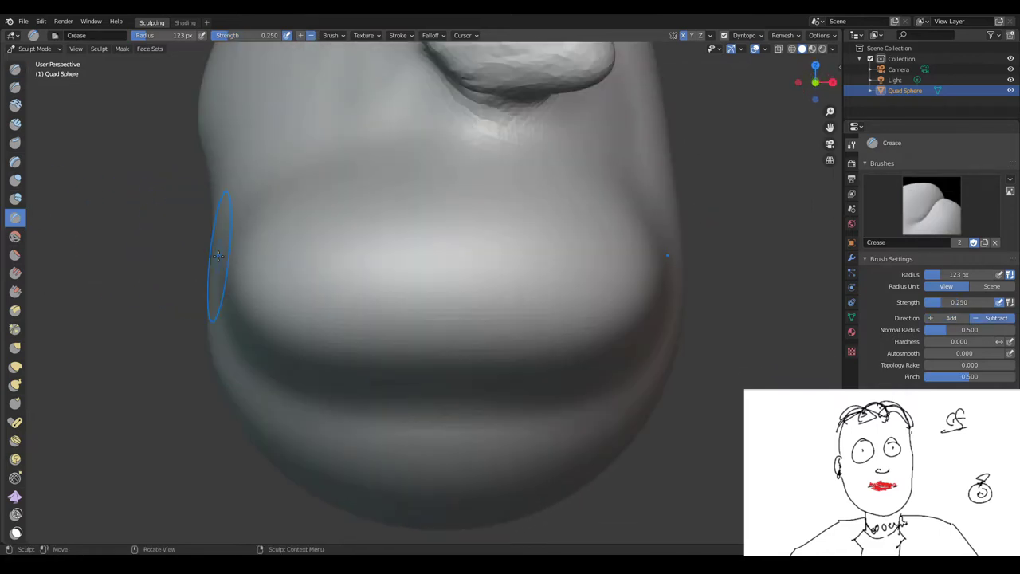
{"action": "mouse_move", "coordinate": [278, 307]}
{"action": "left_mouse_down"}
{"action": "mouse_move", "coordinate": [401, 255]}
{"action": "mouse_move", "coordinate": [327, 273]}
{"action": "mouse_move", "coordinate": [560, 250]}
{"action": "mouse_move", "coordinate": [396, 246]}
{"action": "mouse_move", "coordinate": [264, 280]}
{"action": "mouse_move", "coordinate": [580, 265]}
{"action": "left_mouse_up"}
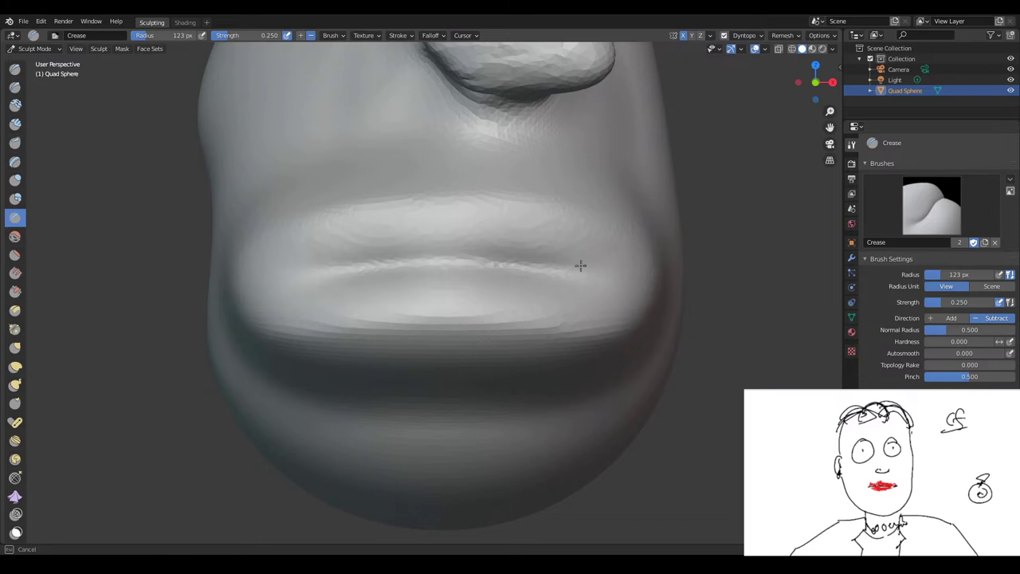
{"action": "left_click_drag", "start_coordinate": [345, 267], "coordinate": [330, 274]}
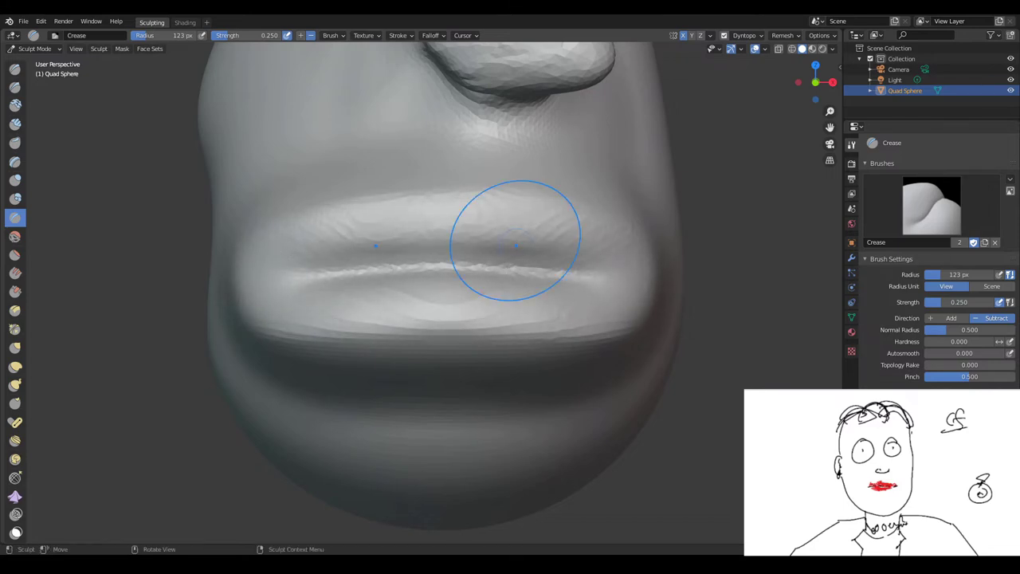
{"action": "scroll", "coordinate": [515, 239], "scroll_direction": "down", "scroll_amount": 6}
{"action": "mouse_move", "coordinate": [515, 239]}
{"action": "middle_mouse_down"}
{"action": "mouse_move", "coordinate": [474, 246]}
{"action": "mouse_move", "coordinate": [569, 266]}
{"action": "mouse_move", "coordinate": [434, 275]}
{"action": "middle_mouse_up"}
{"action": "scroll", "coordinate": [482, 275], "scroll_direction": "up", "scroll_amount": 2}
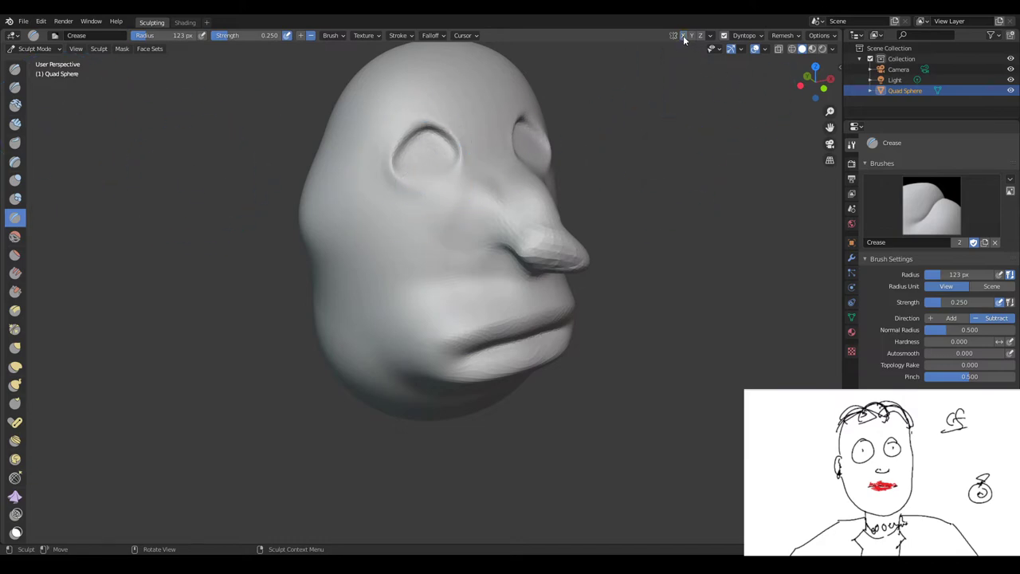
{"action": "left_click", "coordinate": [15, 69]}
Build up a Draw brush bulge on the head's side and hollow it into a cupped ear
{"action": "middle_click_drag", "start_coordinate": [182, 114], "coordinate": [215, 124]}
{"action": "scroll", "coordinate": [230, 128], "scroll_direction": "up", "scroll_amount": 2}
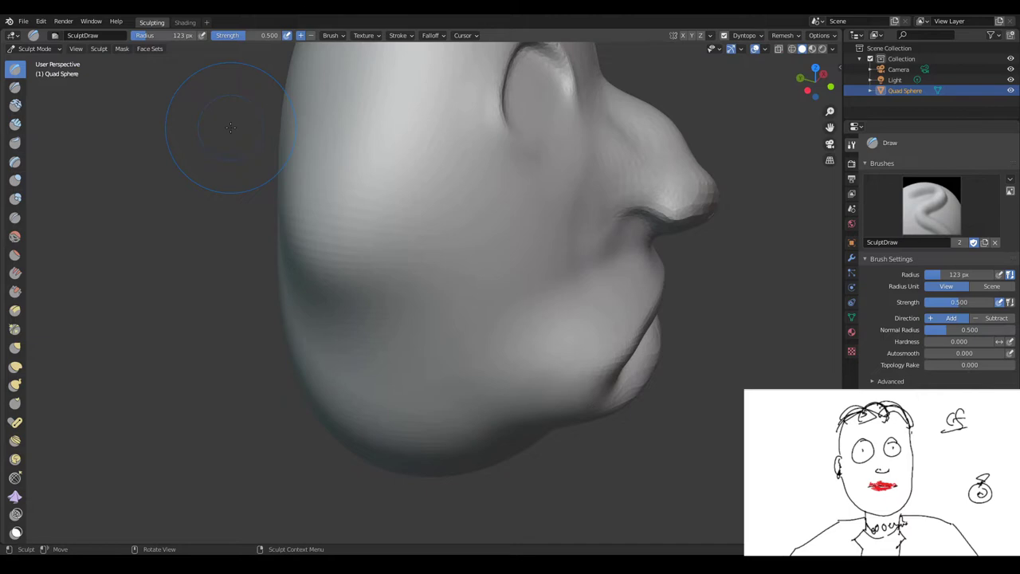
{"action": "left_click_drag", "start_coordinate": [345, 285], "coordinate": [353, 222]}
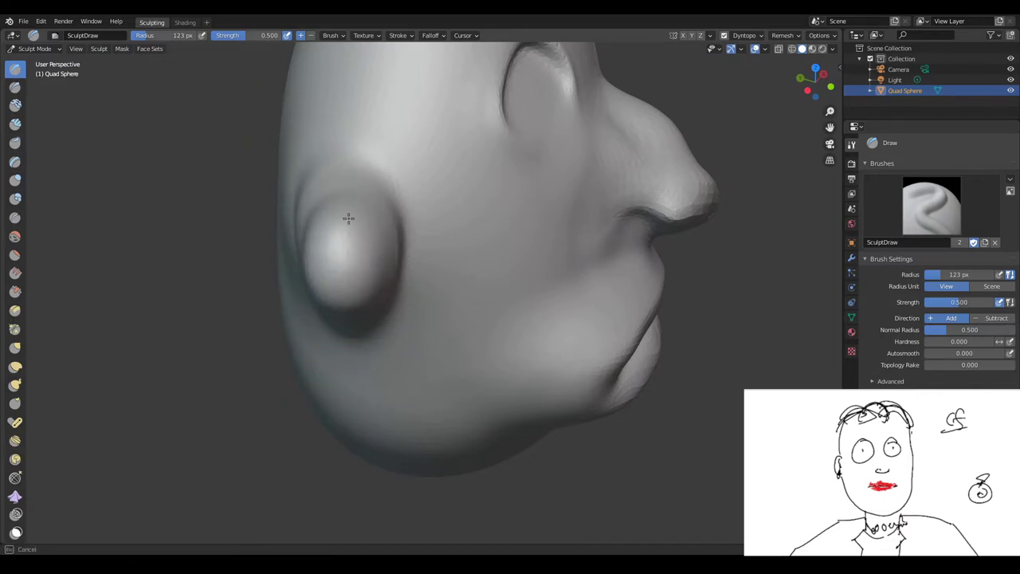
{"action": "left_click_drag", "start_coordinate": [353, 221], "coordinate": [331, 262]}
{"action": "mouse_move", "coordinate": [331, 262]}
{"action": "middle_mouse_down"}
{"action": "mouse_move", "coordinate": [295, 255]}
{"action": "mouse_move", "coordinate": [487, 277]}
{"action": "mouse_move", "coordinate": [416, 309]}
{"action": "middle_mouse_up"}
{"action": "scroll", "coordinate": [288, 254], "scroll_direction": "down", "scroll_amount": 3}
{"action": "scroll", "coordinate": [487, 278], "scroll_direction": "up", "scroll_amount": 5}
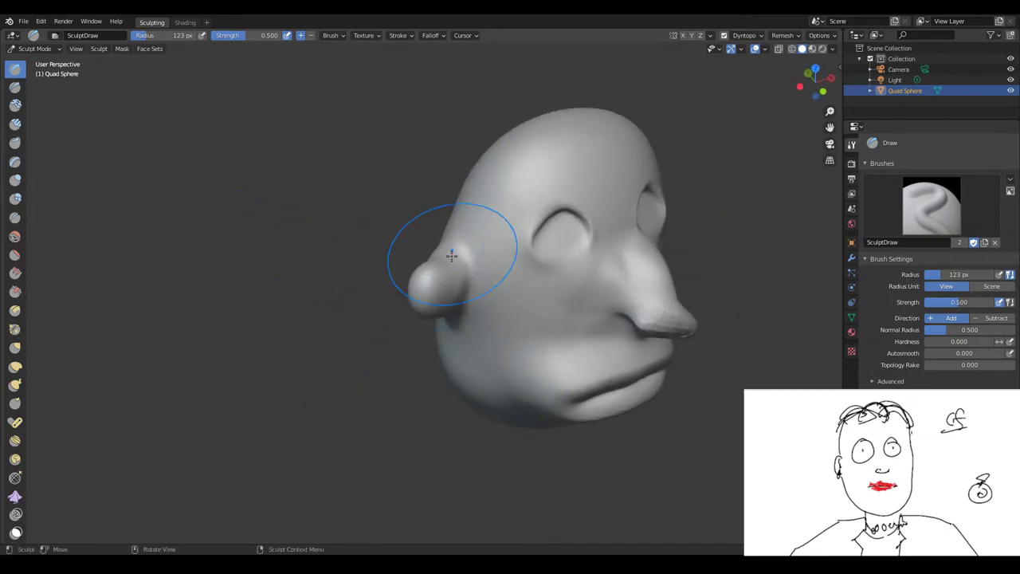
{"action": "left_click_drag", "start_coordinate": [456, 239], "coordinate": [445, 253]}
{"action": "scroll", "coordinate": [439, 254], "scroll_direction": "down", "scroll_amount": 3}
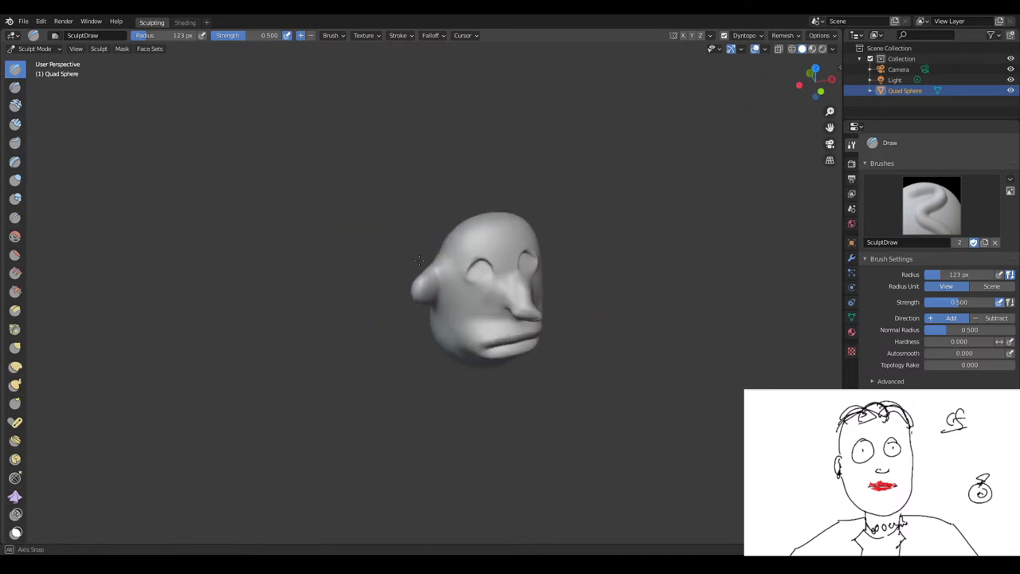
{"action": "middle_click_drag", "start_coordinate": [439, 254], "coordinate": [398, 287]}
{"action": "scroll", "coordinate": [398, 287], "scroll_direction": "up", "scroll_amount": 6}
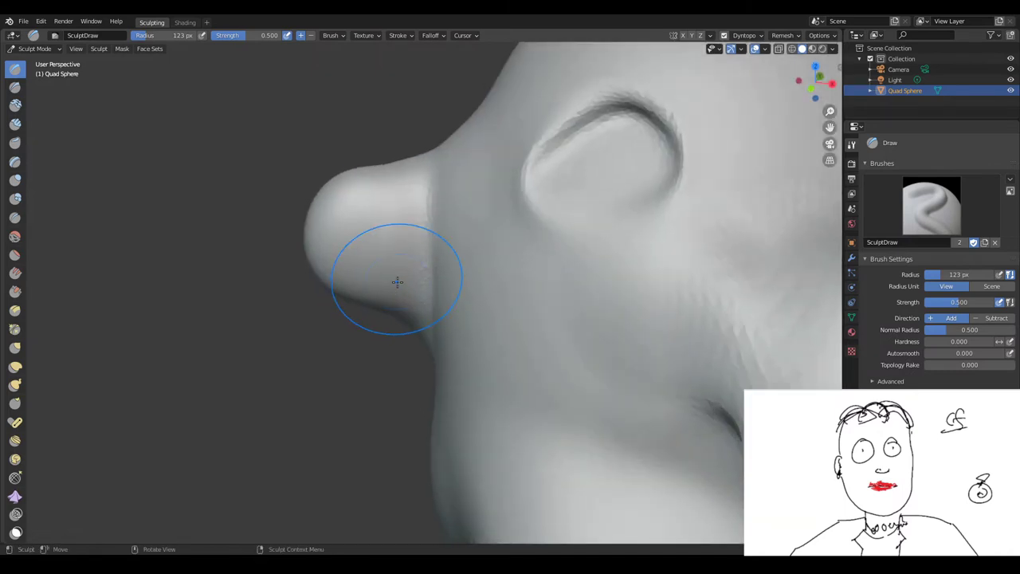
{"action": "mouse_move", "coordinate": [397, 282]}
{"action": "left_mouse_down"}
{"action": "mouse_move", "coordinate": [374, 289]}
{"action": "mouse_move", "coordinate": [371, 237]}
{"action": "mouse_move", "coordinate": [405, 252]}
{"action": "mouse_move", "coordinate": [377, 250]}
{"action": "left_mouse_up"}
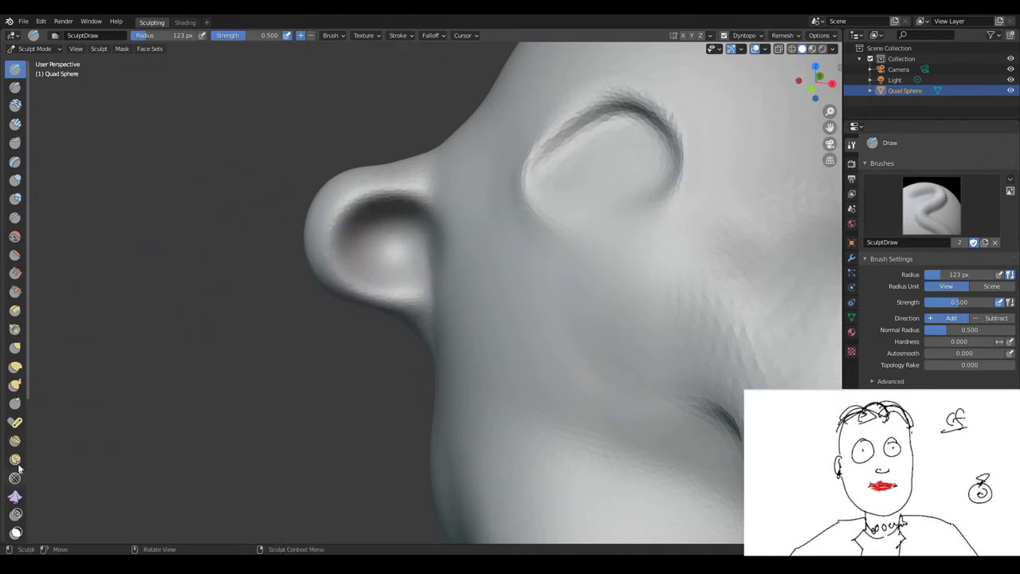
With Snake Hook, pull the ear into a pointed lobe and draw the nose tip out and down
{"action": "left_click", "coordinate": [15, 385]}
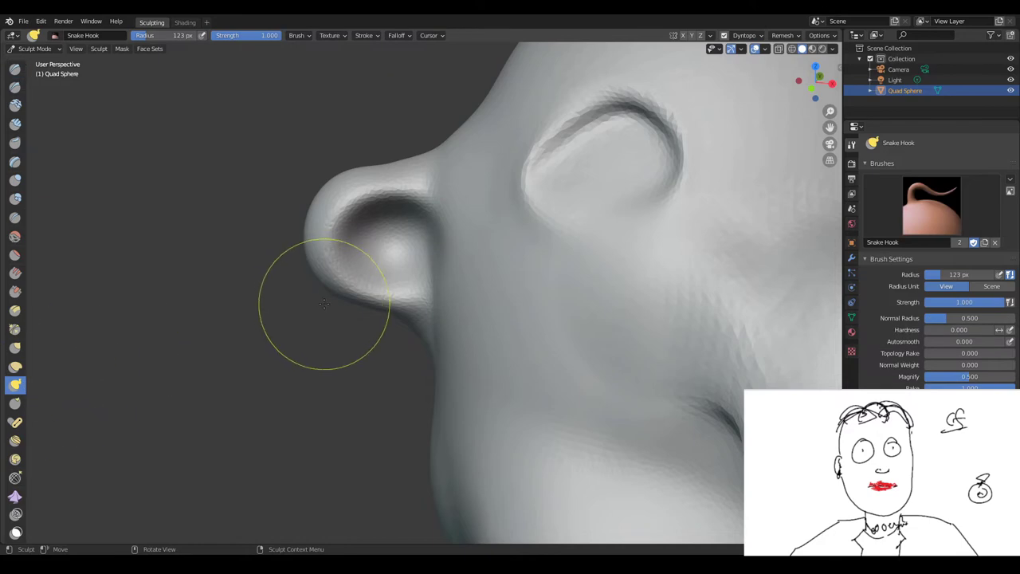
{"action": "left_click_drag", "start_coordinate": [324, 303], "coordinate": [343, 387]}
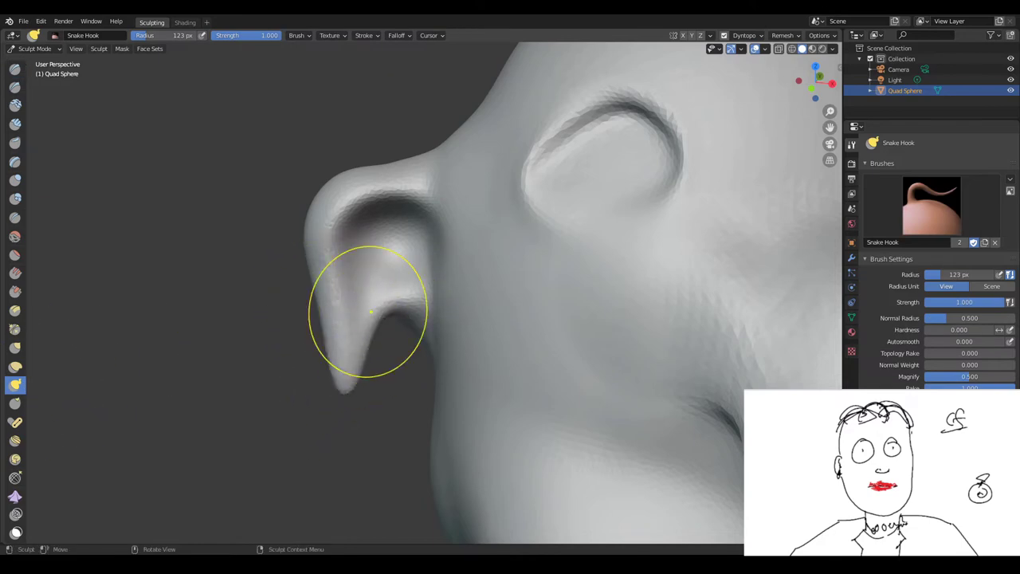
{"action": "scroll", "coordinate": [370, 312], "scroll_direction": "down", "scroll_amount": 6}
{"action": "mouse_move", "coordinate": [371, 312]}
{"action": "middle_mouse_down"}
{"action": "mouse_move", "coordinate": [373, 322]}
{"action": "mouse_move", "coordinate": [447, 315]}
{"action": "middle_mouse_up"}
{"action": "scroll", "coordinate": [461, 313], "scroll_direction": "up", "scroll_amount": 5}
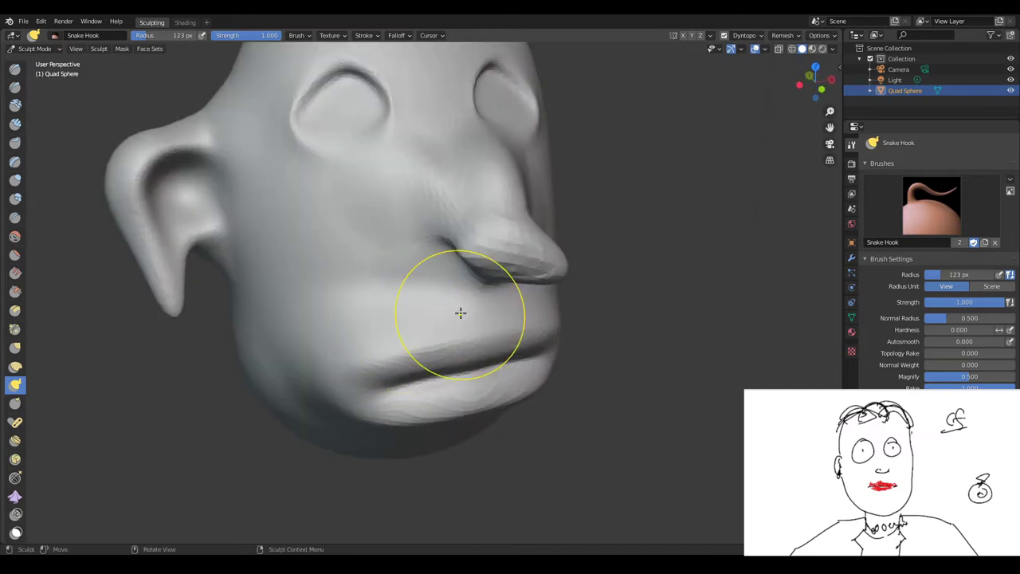
{"action": "left_click_drag", "start_coordinate": [479, 246], "coordinate": [541, 255]}
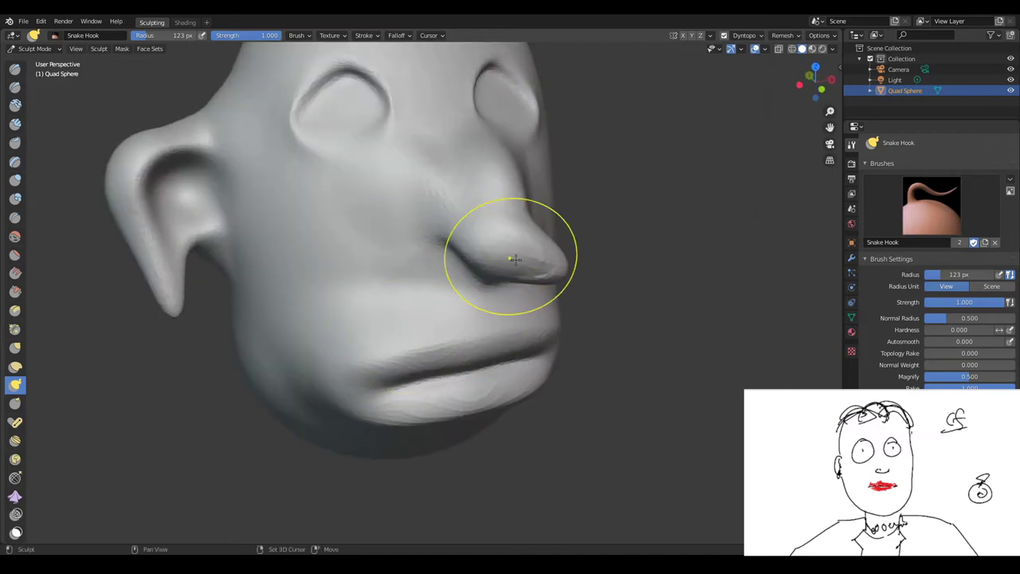
{"action": "middle_click_drag", "start_coordinate": [542, 255], "coordinate": [501, 292]}
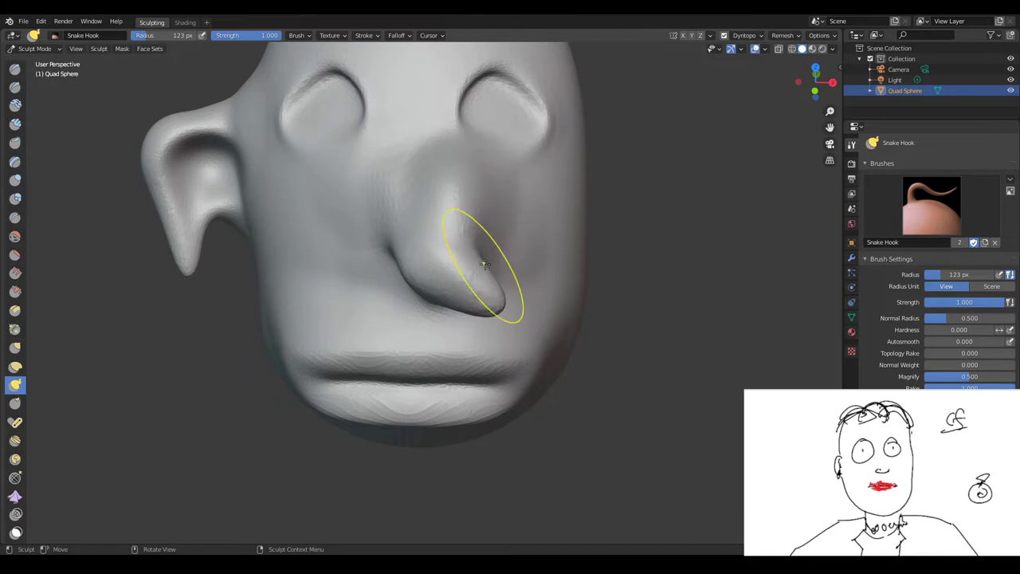
Set the brush radius to 180 px and orbit around the head to inspect it
{"action": "key", "text": "f"}
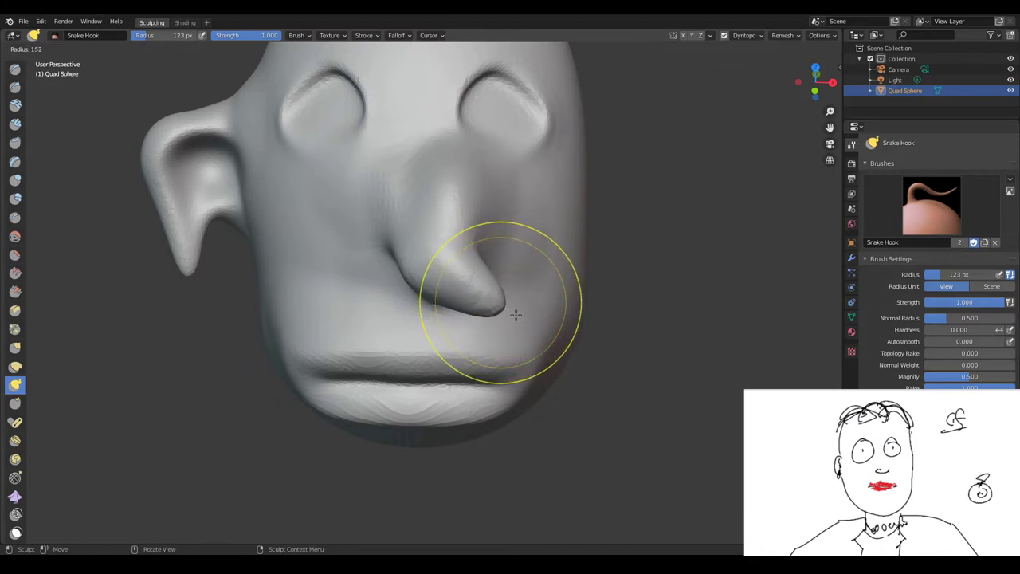
{"action": "left_click", "coordinate": [516, 314]}
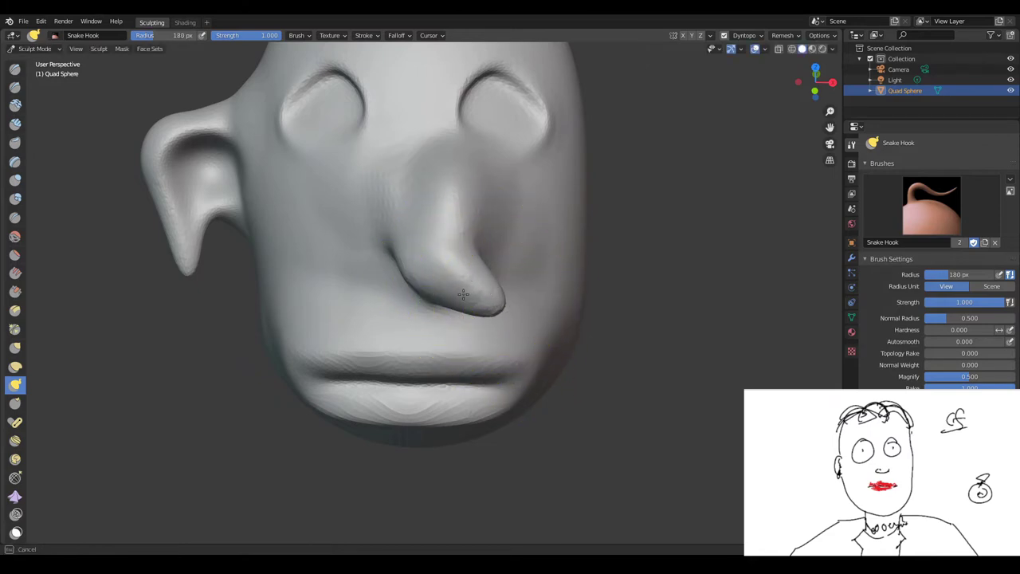
{"action": "scroll", "coordinate": [414, 287], "scroll_direction": "down", "scroll_amount": 5}
{"action": "mouse_move", "coordinate": [409, 284]}
{"action": "middle_mouse_down"}
{"action": "mouse_move", "coordinate": [385, 263]}
{"action": "mouse_move", "coordinate": [409, 262]}
{"action": "mouse_move", "coordinate": [409, 239]}
{"action": "mouse_move", "coordinate": [301, 191]}
{"action": "mouse_move", "coordinate": [431, 359]}
{"action": "middle_mouse_up"}
{"action": "scroll", "coordinate": [382, 251], "scroll_direction": "up", "scroll_amount": 3}
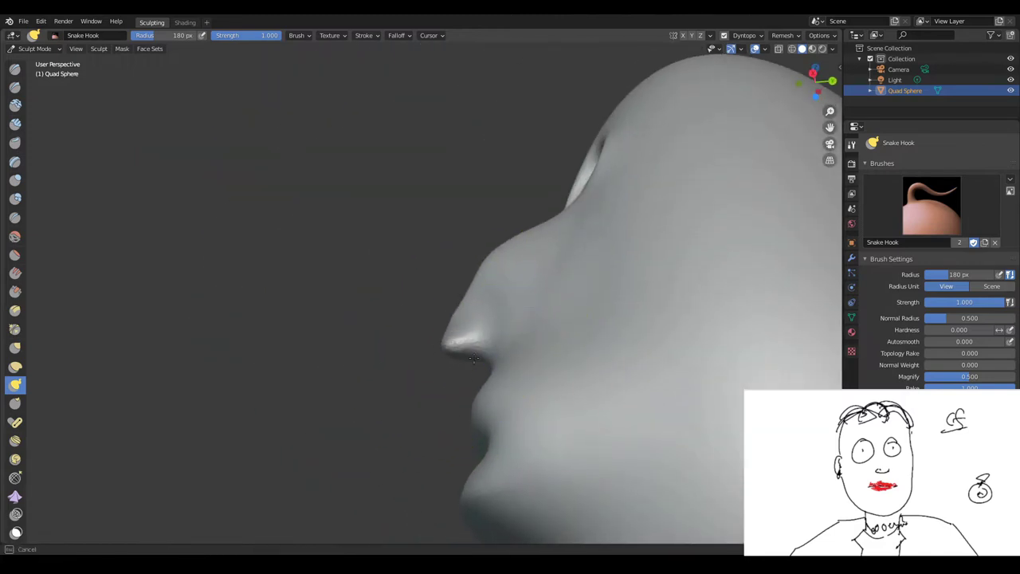
{"action": "scroll", "coordinate": [489, 330], "scroll_direction": "down", "scroll_amount": 4}
{"action": "mouse_move", "coordinate": [489, 329]}
{"action": "middle_mouse_down"}
{"action": "mouse_move", "coordinate": [353, 335]}
{"action": "mouse_move", "coordinate": [432, 383]}
{"action": "middle_mouse_up"}
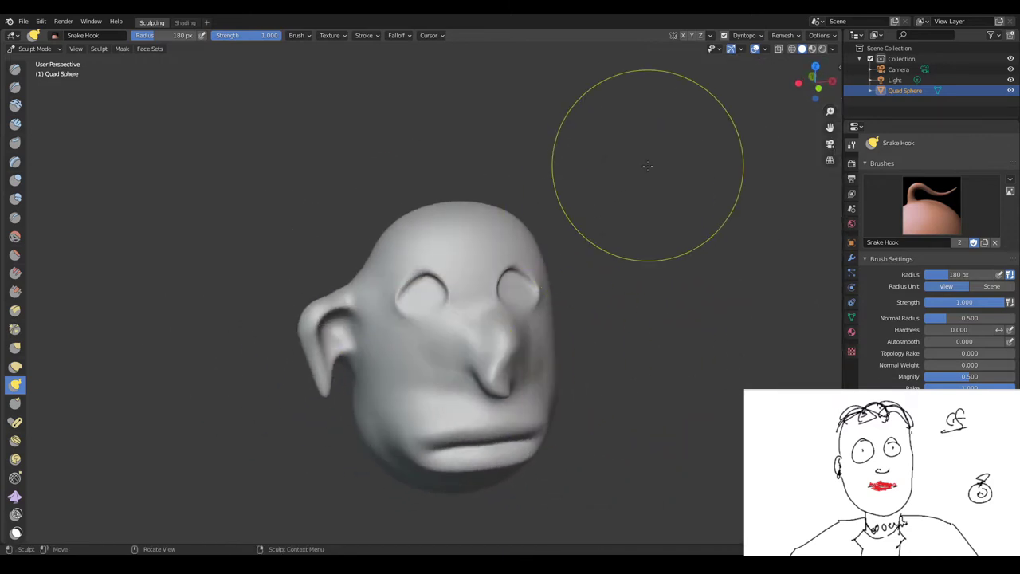
{"action": "scroll", "coordinate": [608, 240], "scroll_direction": "up", "scroll_amount": 3}
{"action": "mouse_move", "coordinate": [489, 318]}
{"action": "middle_mouse_down"}
{"action": "mouse_move", "coordinate": [457, 337]}
{"action": "mouse_move", "coordinate": [482, 357]}
{"action": "mouse_move", "coordinate": [442, 440]}
{"action": "mouse_move", "coordinate": [440, 382]}
{"action": "middle_mouse_up"}
{"action": "scroll", "coordinate": [468, 362], "scroll_direction": "down", "scroll_amount": 5}
Drag the chin down into a long point below the mouth with Snake Hook
{"action": "scroll", "coordinate": [439, 353], "scroll_direction": "up", "scroll_amount": 3}
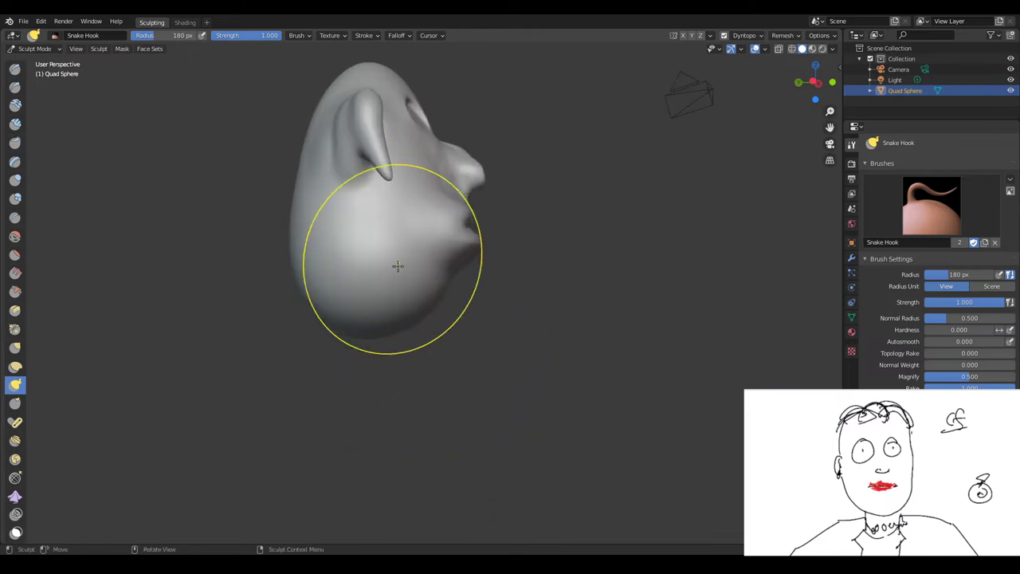
{"action": "left_click_drag", "start_coordinate": [359, 329], "coordinate": [372, 444]}
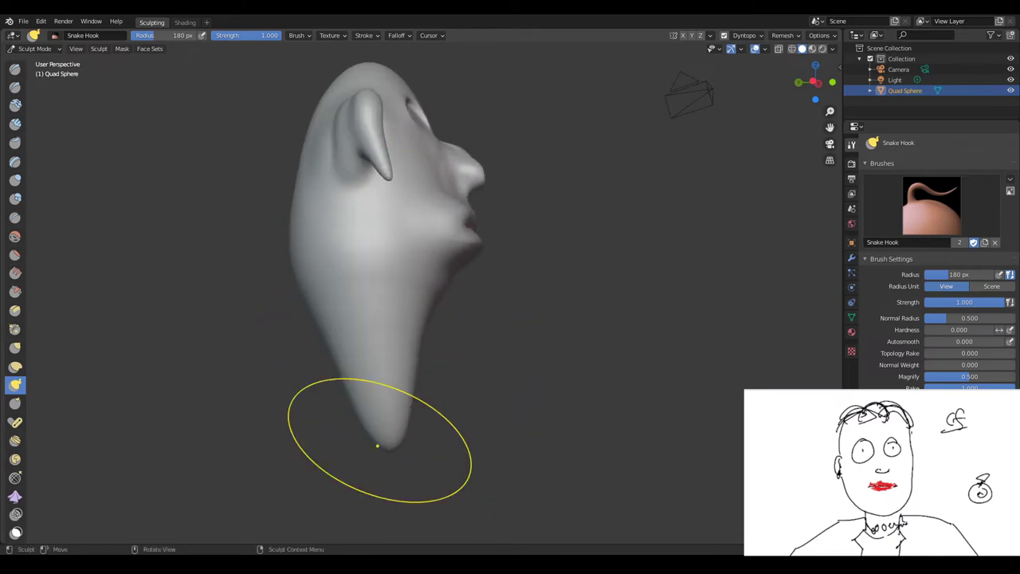
{"action": "mouse_move", "coordinate": [372, 444]}
{"action": "middle_mouse_down"}
{"action": "mouse_move", "coordinate": [202, 472]}
{"action": "mouse_move", "coordinate": [243, 465]}
{"action": "middle_mouse_up"}
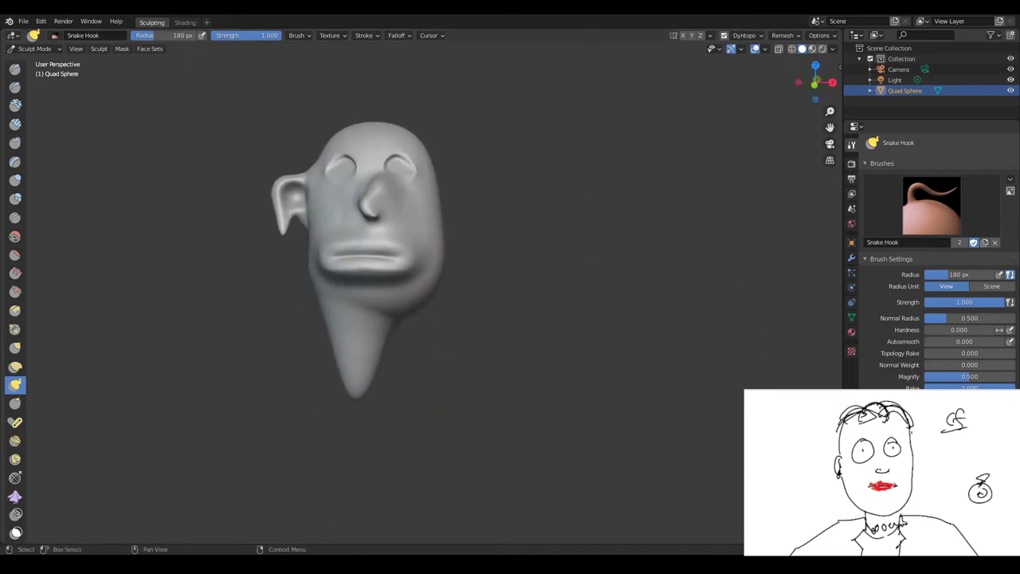
Turn on X-axis symmetry and reshape the chin into a broader, rounder point
{"action": "left_click", "coordinate": [682, 34]}
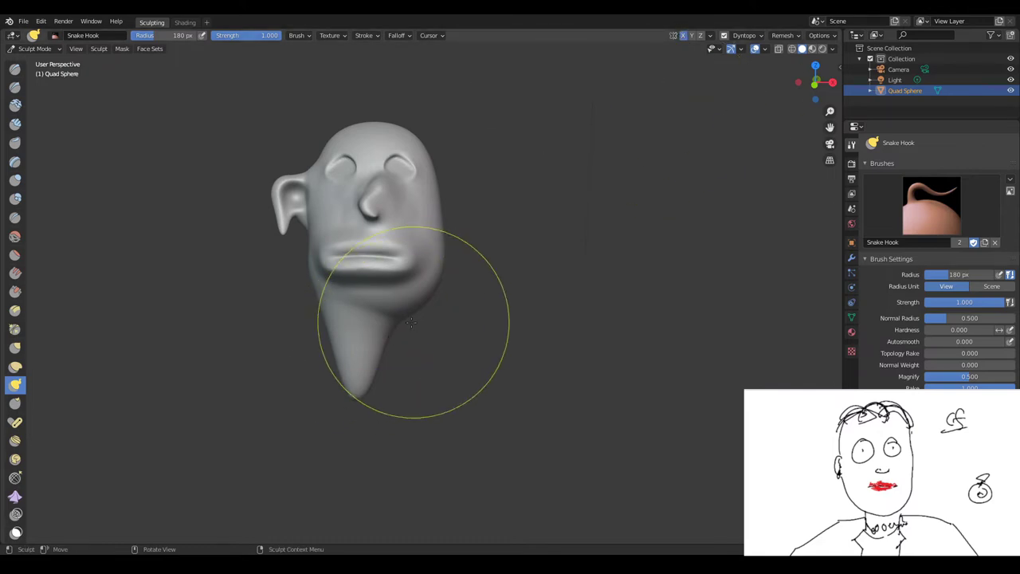
{"action": "left_click_drag", "start_coordinate": [410, 352], "coordinate": [384, 346]}
{"action": "left_click_drag", "start_coordinate": [432, 372], "coordinate": [437, 375]}
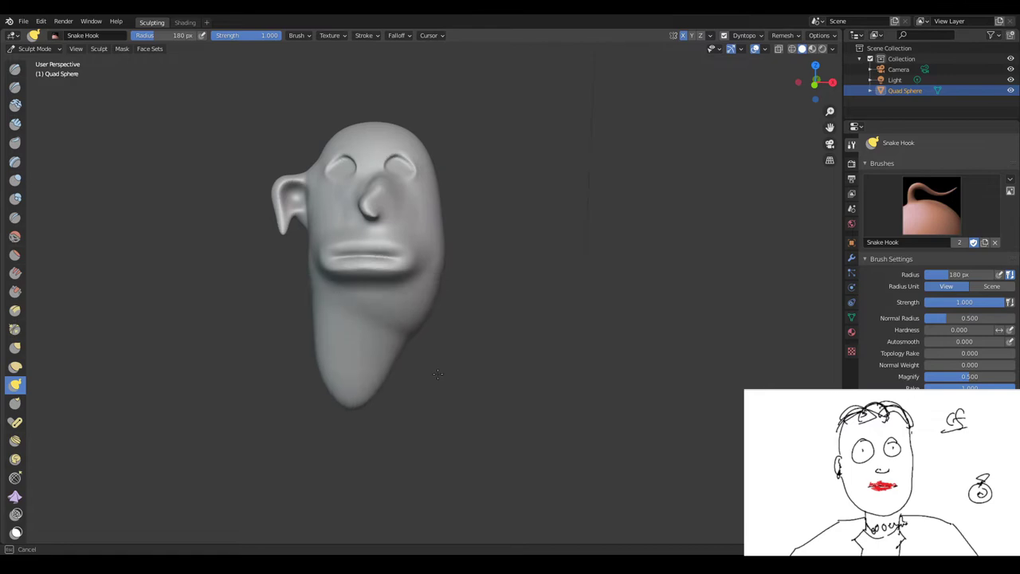
{"action": "middle_click_drag", "start_coordinate": [436, 372], "coordinate": [475, 430]}
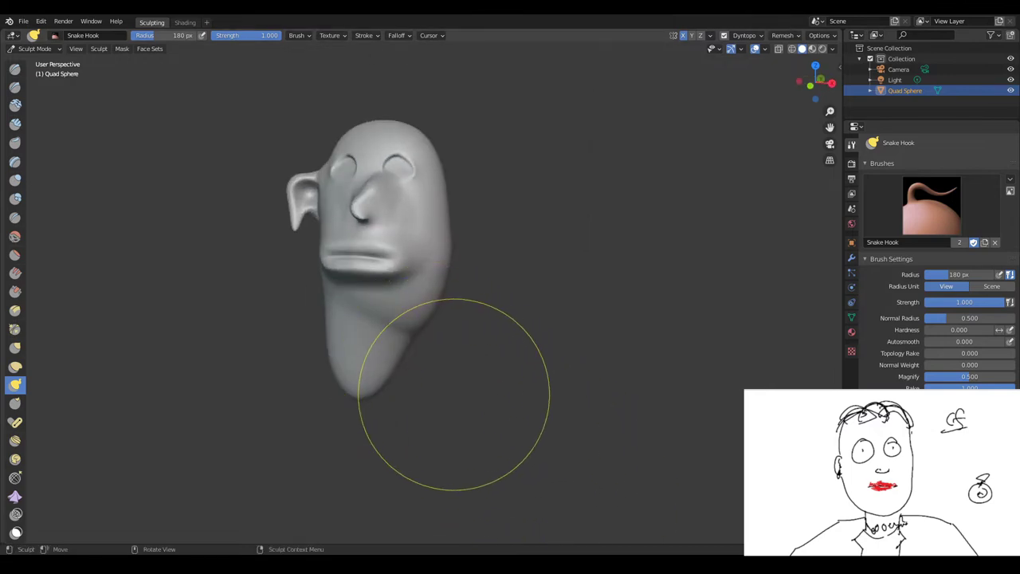
{"action": "mouse_move", "coordinate": [453, 391]}
{"action": "middle_mouse_down"}
{"action": "mouse_move", "coordinate": [501, 387]}
{"action": "mouse_move", "coordinate": [528, 407]}
{"action": "mouse_move", "coordinate": [410, 387]}
{"action": "middle_mouse_up"}
{"action": "scroll", "coordinate": [502, 388], "scroll_direction": "up", "scroll_amount": 2}
{"action": "scroll", "coordinate": [383, 411], "scroll_direction": "down", "scroll_amount": 1}
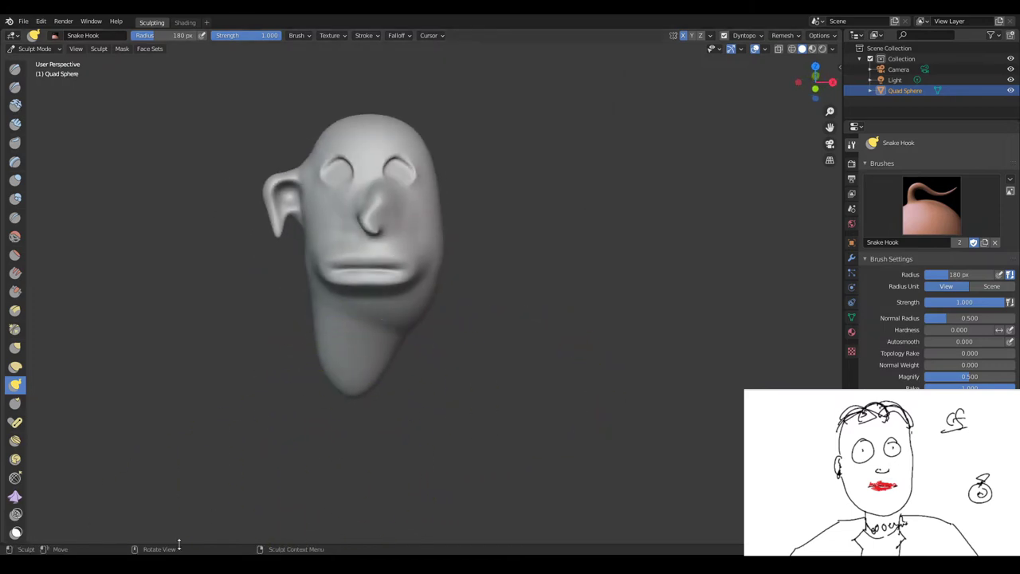
{"action": "left_click", "coordinate": [49, 48]}
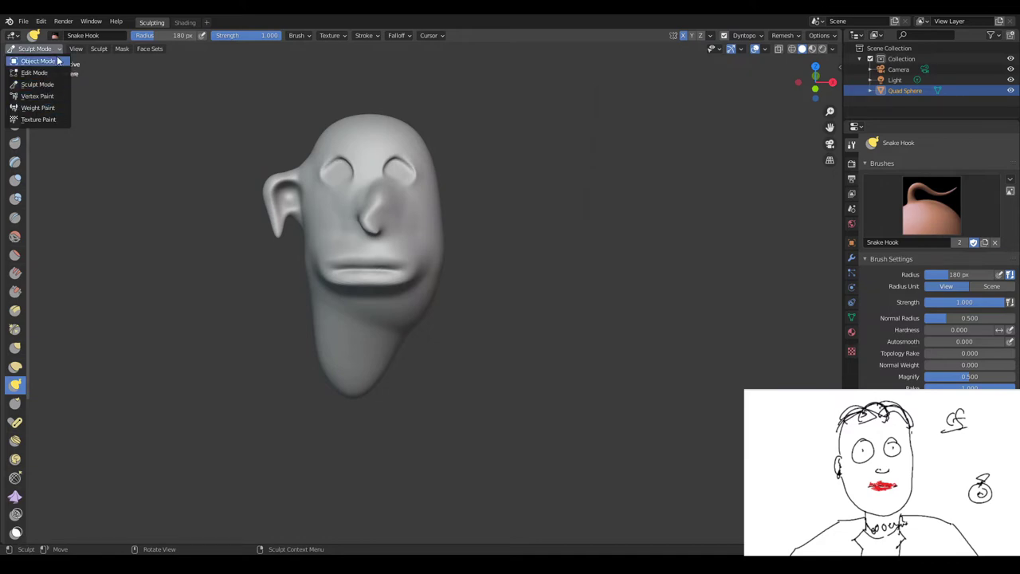
Return to Object Mode, deselect the head, and add a cube just below it
{"action": "left_click", "coordinate": [38, 60]}
{"action": "mouse_move", "coordinate": [263, 140]}
{"action": "middle_mouse_down"}
{"action": "mouse_move", "coordinate": [366, 192]}
{"action": "mouse_move", "coordinate": [339, 324]}
{"action": "middle_mouse_up"}
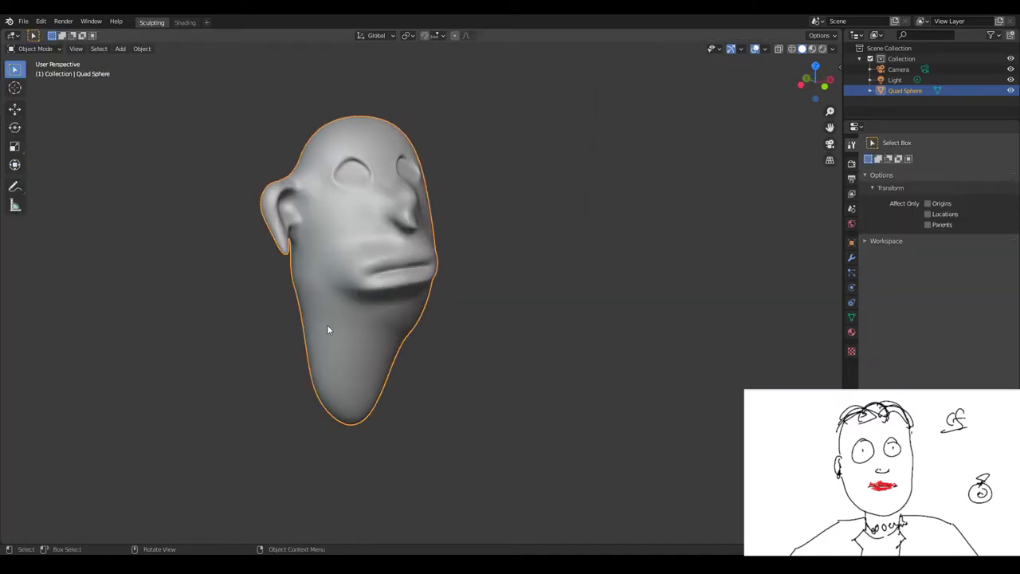
{"action": "right_click", "coordinate": [327, 327]}
{"action": "key", "text": "alt+a"}
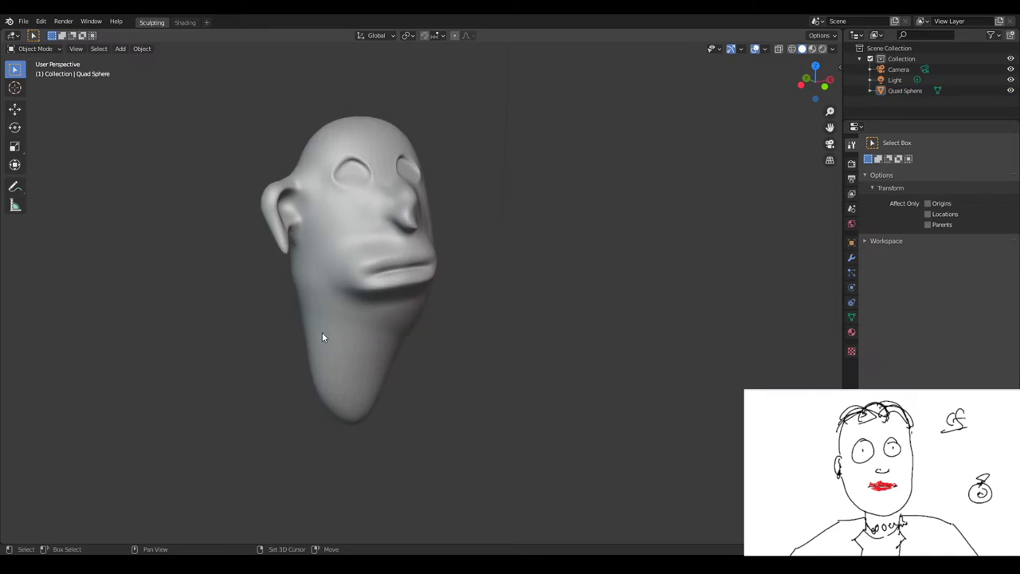
{"action": "mouse_move", "coordinate": [325, 335]}
{"action": "middle_mouse_down"}
{"action": "mouse_move", "coordinate": [396, 358]}
{"action": "mouse_move", "coordinate": [378, 342]}
{"action": "middle_mouse_up"}
{"action": "key", "text": "shift+a"}
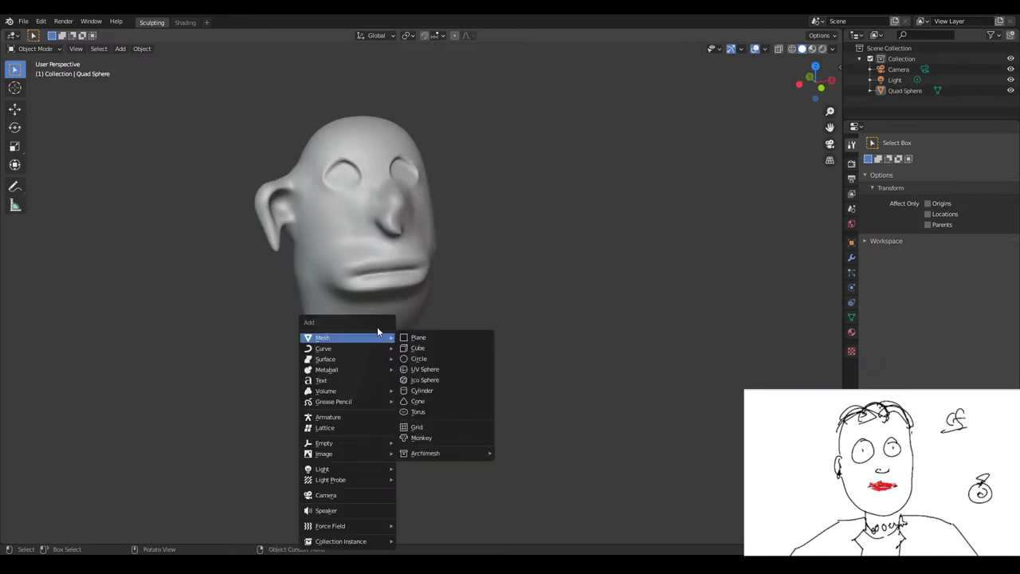
{"action": "left_click", "coordinate": [421, 349]}
{"action": "scroll", "coordinate": [437, 344], "scroll_direction": "down", "scroll_amount": 3}
{"action": "key", "text": "g"}
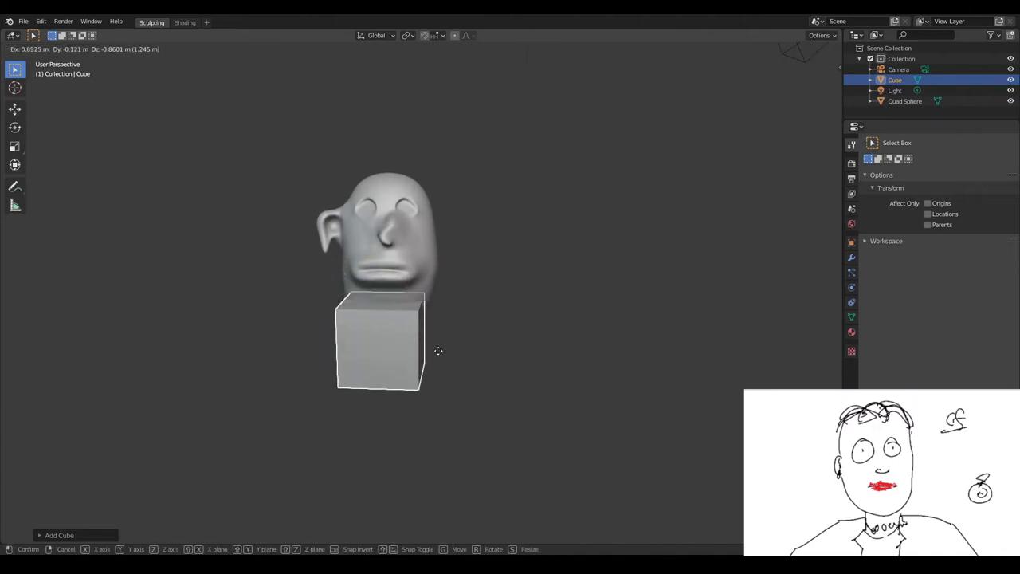
{"action": "left_click", "coordinate": [445, 351]}
Subdivide the cube into a smooth sphere, scale it up, and settle it under the head
{"action": "key", "text": "ctrl+3"}
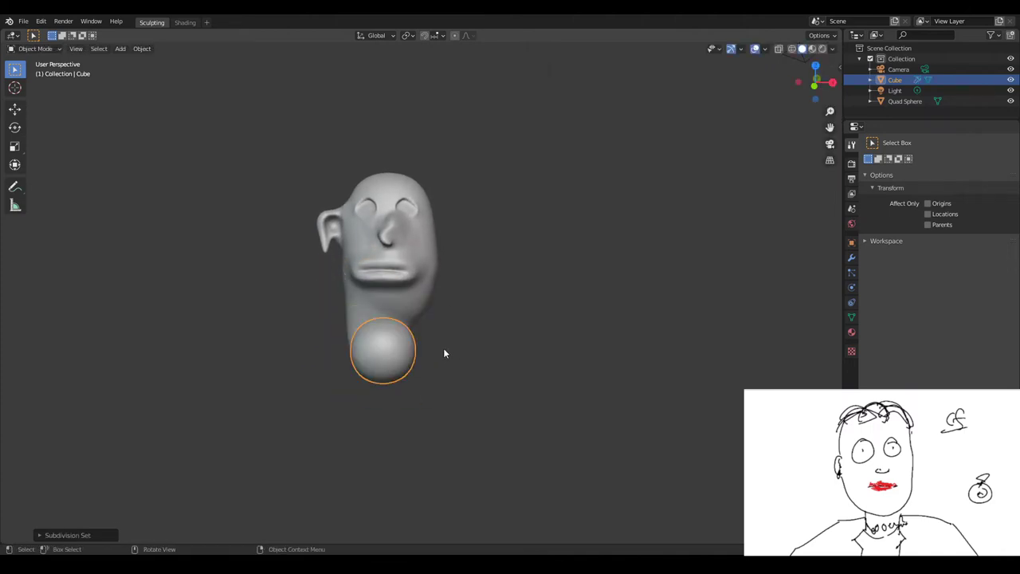
{"action": "key", "text": "s"}
{"action": "left_click", "coordinate": [479, 381]}
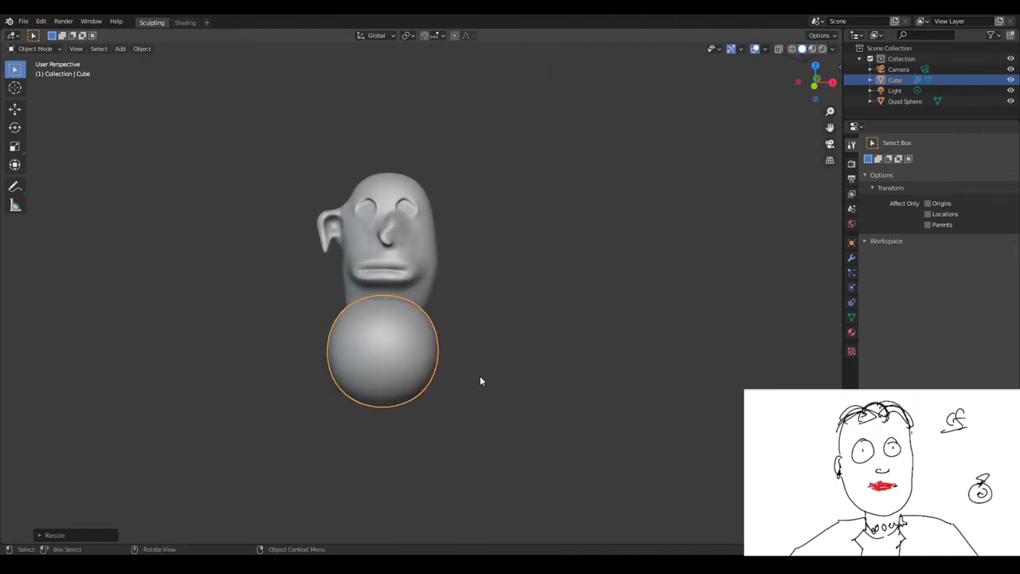
{"action": "mouse_move", "coordinate": [556, 389]}
{"action": "middle_mouse_down"}
{"action": "mouse_move", "coordinate": [425, 375]}
{"action": "mouse_move", "coordinate": [553, 377]}
{"action": "middle_mouse_up"}
{"action": "key", "text": "g"}
{"action": "left_click", "coordinate": [445, 368]}
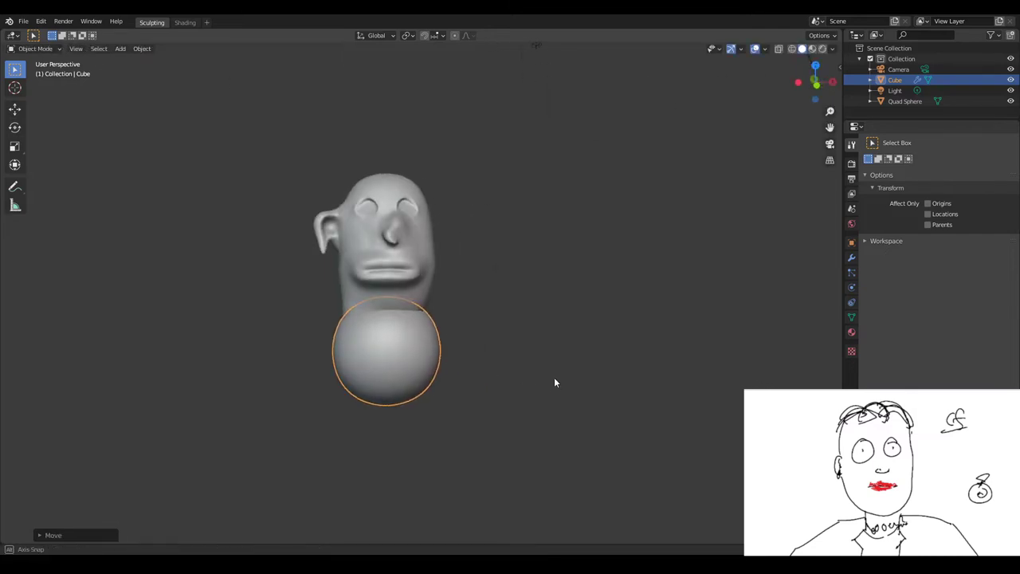
In Edit Mode, select the body's bottom face, move it down and enlarge it
{"action": "key", "text": "Tab"}
{"action": "scroll", "coordinate": [455, 372], "scroll_direction": "down", "scroll_amount": 2}
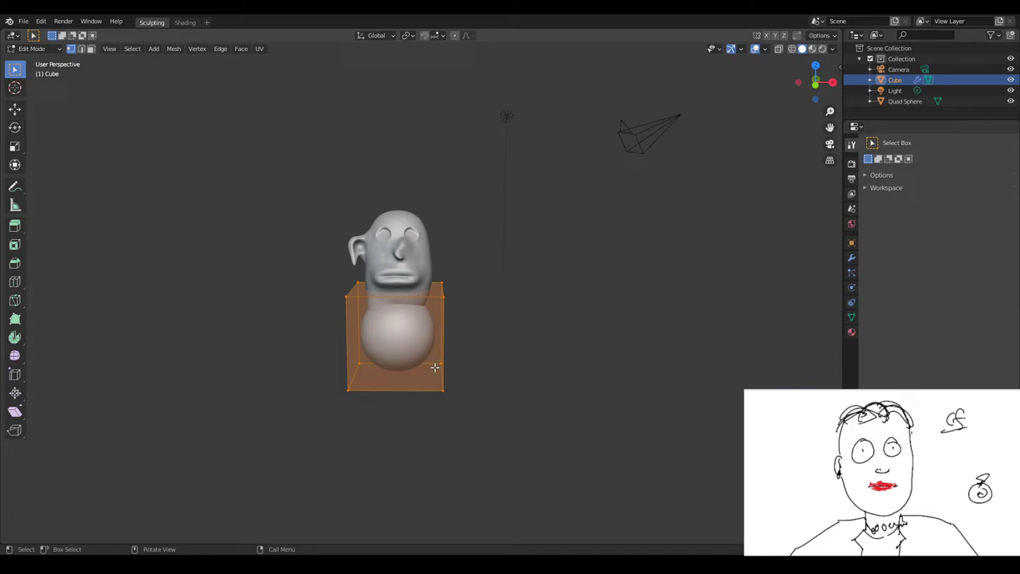
{"action": "middle_click_drag", "start_coordinate": [370, 382], "coordinate": [382, 375]}
{"action": "key", "text": "3"}
{"action": "left_click", "coordinate": [396, 379]}
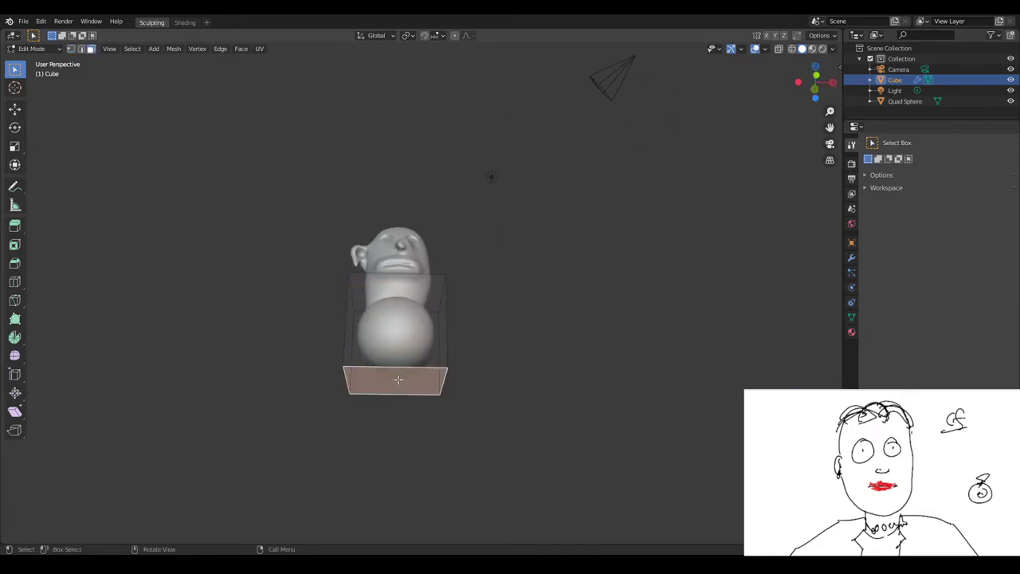
{"action": "scroll", "coordinate": [440, 387], "scroll_direction": "down", "scroll_amount": 1}
{"action": "key", "text": "g"}
{"action": "left_click", "coordinate": [431, 464]}
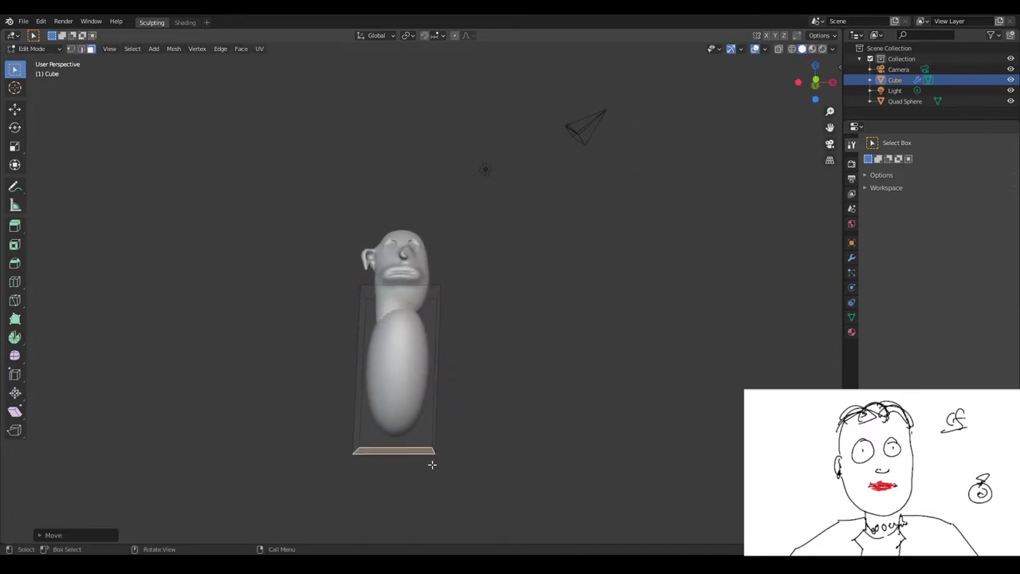
{"action": "key", "text": "s"}
{"action": "left_click", "coordinate": [578, 431]}
Narrow the bottom face along X and add an edge loop near the base
{"action": "mouse_move", "coordinate": [578, 430]}
{"action": "middle_mouse_down"}
{"action": "mouse_move", "coordinate": [409, 462]}
{"action": "mouse_move", "coordinate": [464, 443]}
{"action": "mouse_move", "coordinate": [603, 444]}
{"action": "middle_mouse_up"}
{"action": "key", "text": "s"}
{"action": "key", "text": "x"}
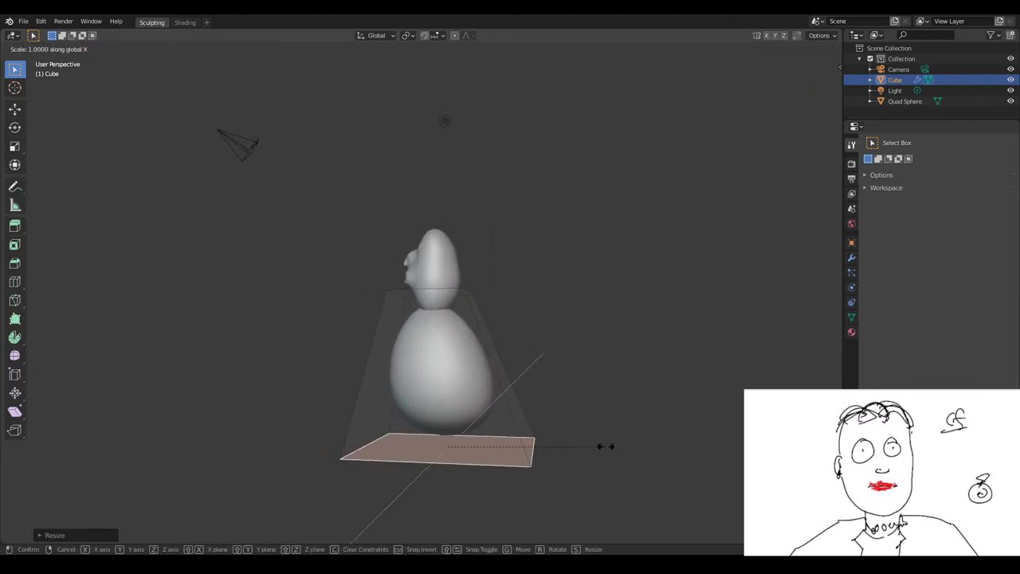
{"action": "left_click", "coordinate": [465, 430]}
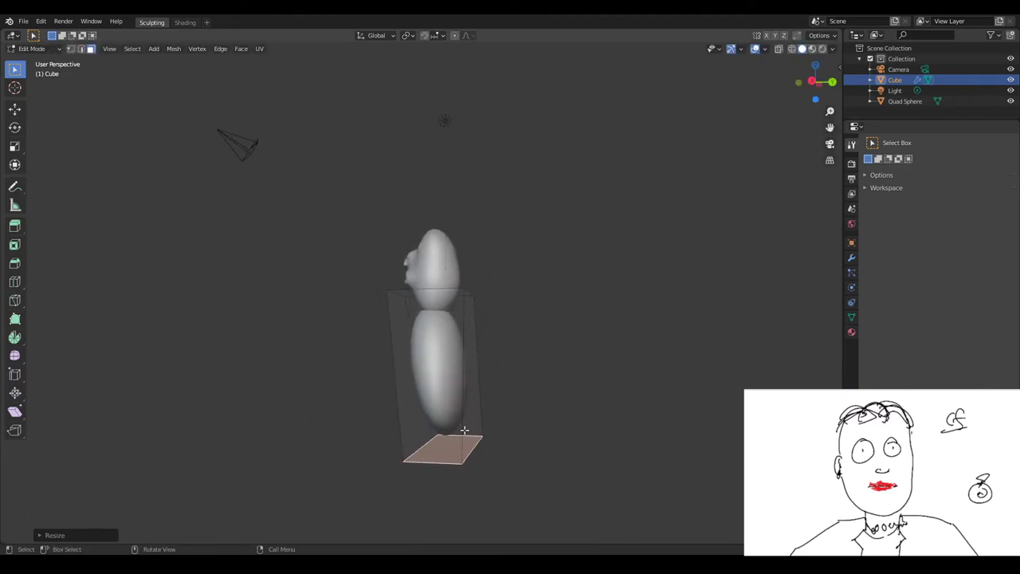
{"action": "mouse_move", "coordinate": [465, 430]}
{"action": "middle_mouse_down"}
{"action": "mouse_move", "coordinate": [608, 431]}
{"action": "mouse_move", "coordinate": [643, 446]}
{"action": "mouse_move", "coordinate": [497, 430]}
{"action": "mouse_move", "coordinate": [467, 412]}
{"action": "middle_mouse_up"}
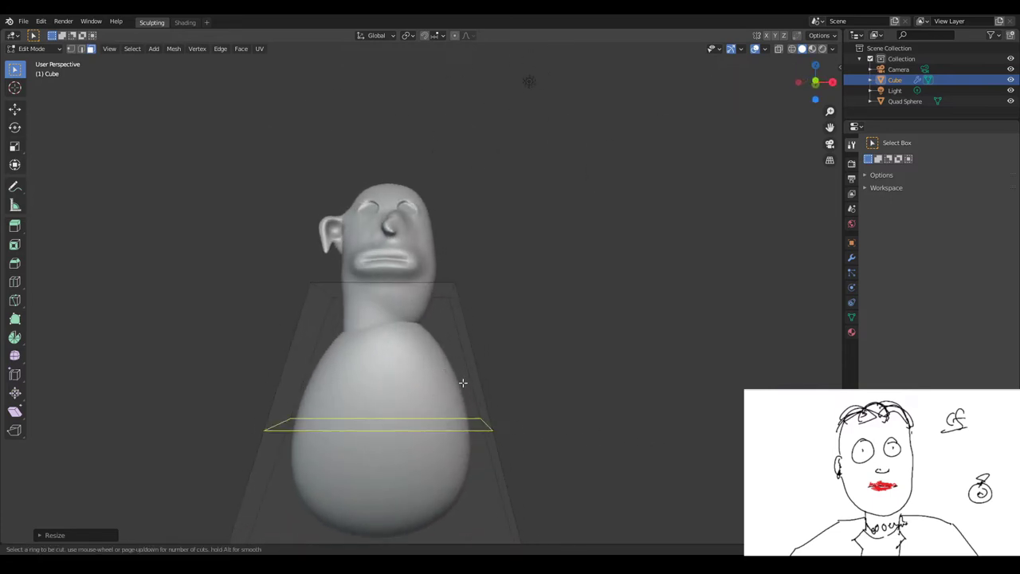
{"action": "left_click", "coordinate": [463, 382]}
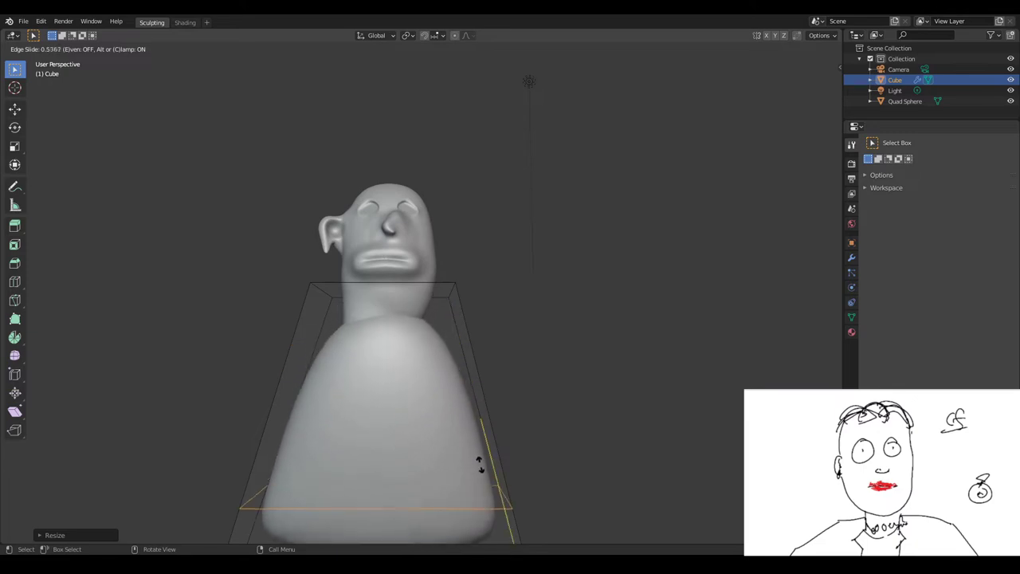
{"action": "left_click", "coordinate": [482, 444]}
{"action": "middle_click_drag", "start_coordinate": [482, 443], "coordinate": [386, 445]}
{"action": "scroll", "coordinate": [391, 453], "scroll_direction": "down", "scroll_amount": 2}
Switch the body into Sculpt Mode and reshape the neck join and torso sides
{"action": "key", "text": "Tab"}
{"action": "scroll", "coordinate": [386, 449], "scroll_direction": "up", "scroll_amount": 5}
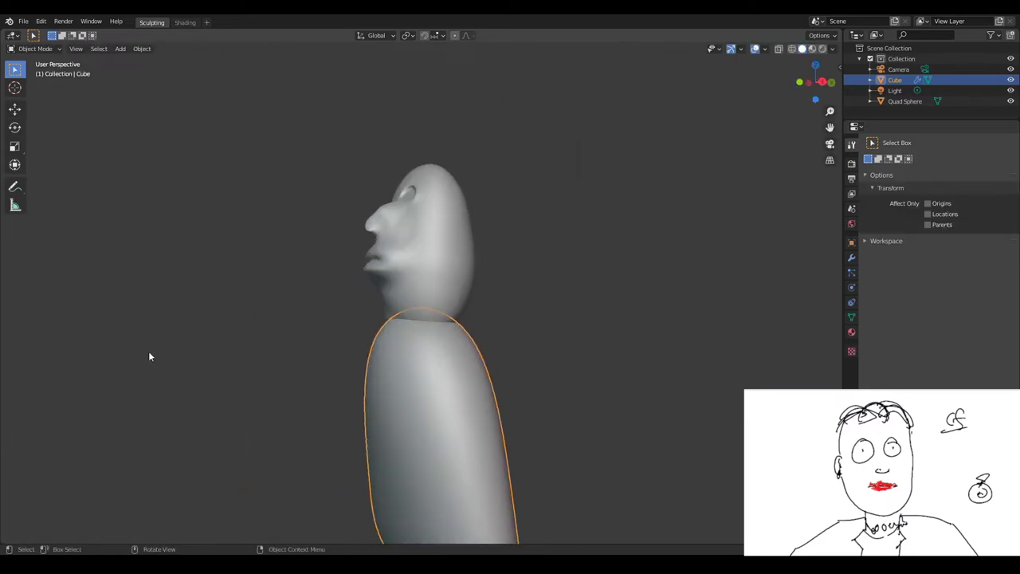
{"action": "left_click", "coordinate": [47, 50]}
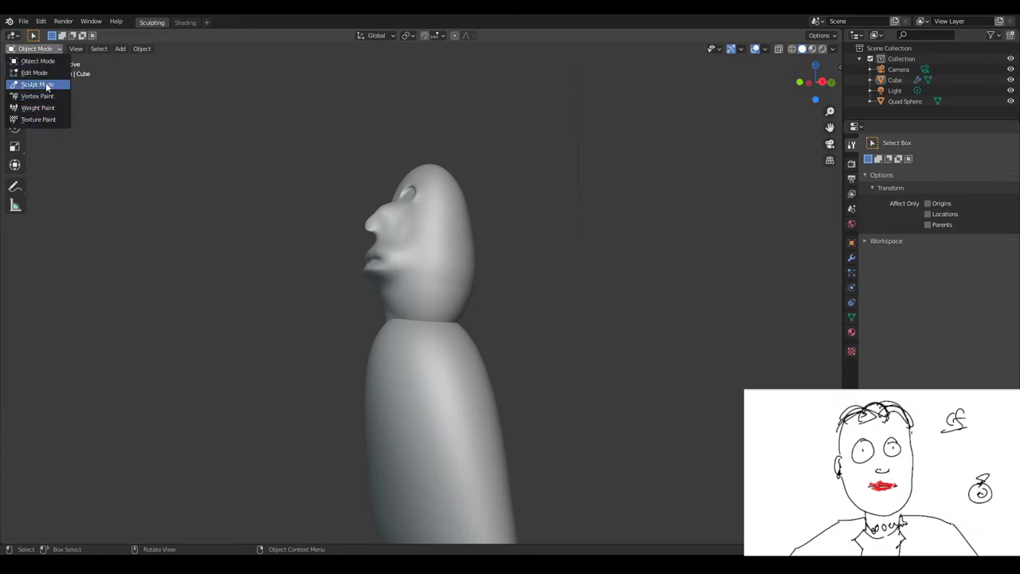
{"action": "left_click", "coordinate": [48, 86]}
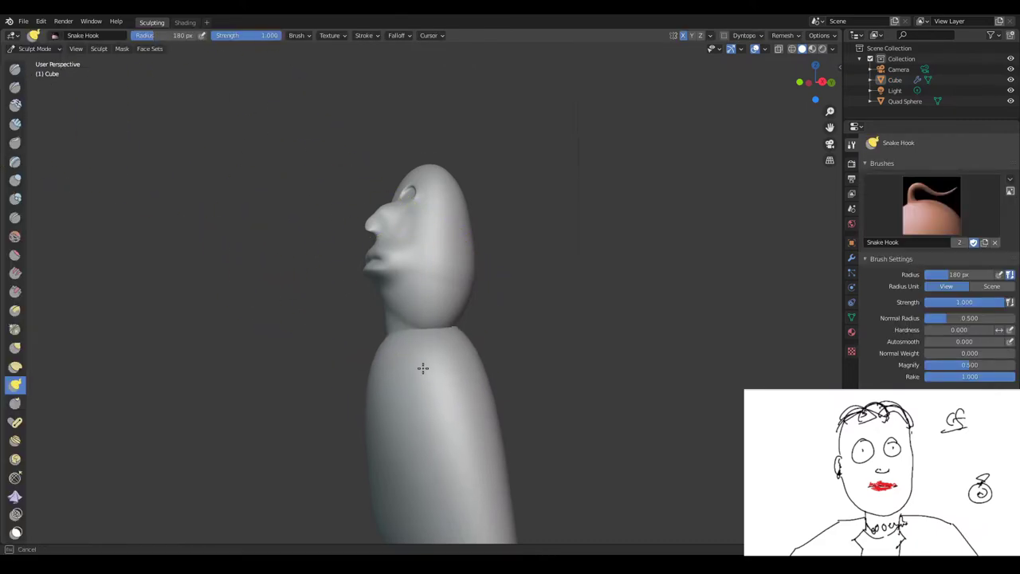
{"action": "mouse_move", "coordinate": [418, 339]}
{"action": "middle_mouse_down"}
{"action": "mouse_move", "coordinate": [494, 332]}
{"action": "mouse_move", "coordinate": [478, 326]}
{"action": "mouse_move", "coordinate": [565, 341]}
{"action": "middle_mouse_up"}
{"action": "scroll", "coordinate": [478, 325], "scroll_direction": "up", "scroll_amount": 4}
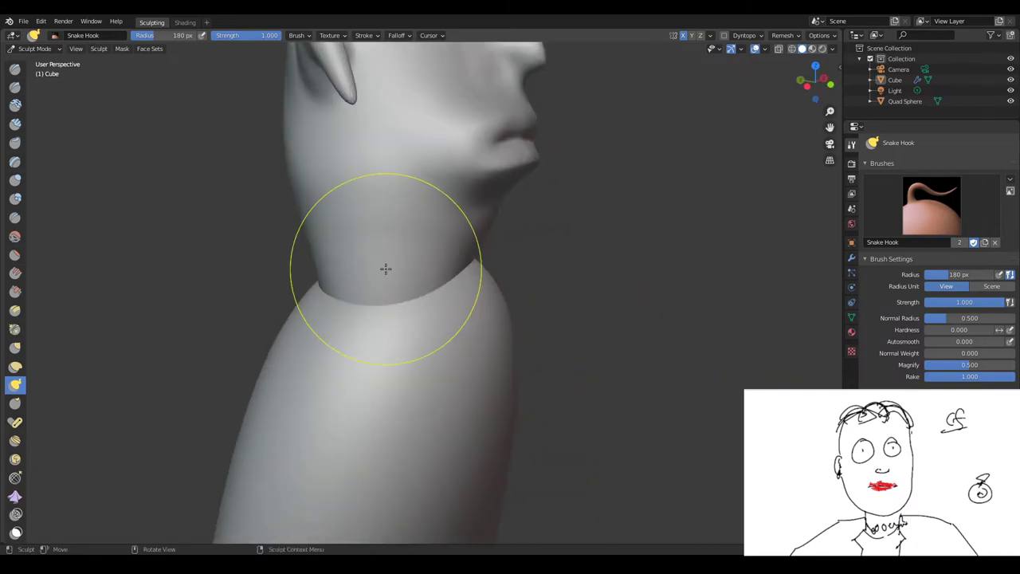
{"action": "left_click_drag", "start_coordinate": [386, 268], "coordinate": [456, 374]}
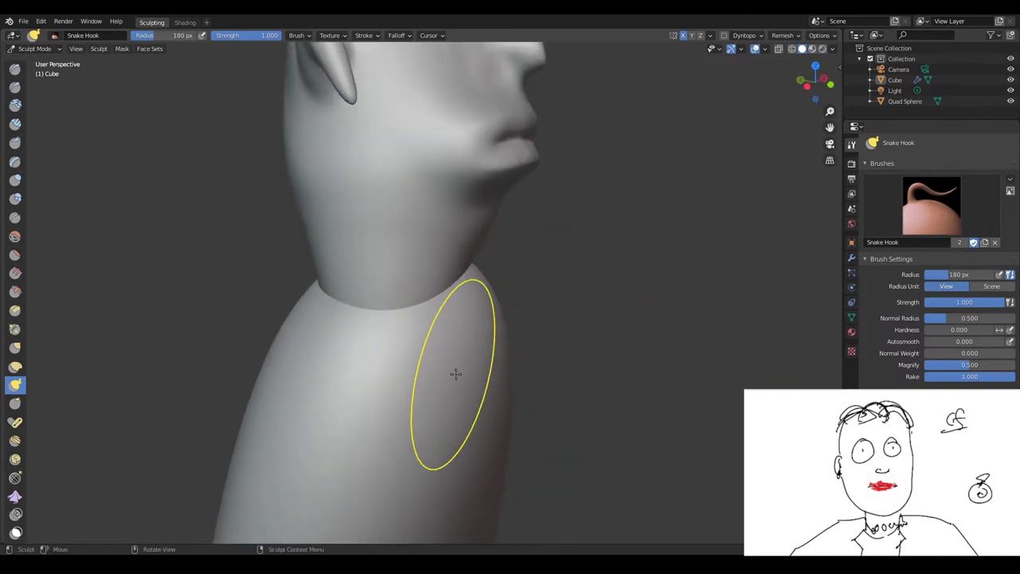
{"action": "mouse_move", "coordinate": [359, 343]}
{"action": "left_mouse_down"}
{"action": "mouse_move", "coordinate": [455, 364]}
{"action": "mouse_move", "coordinate": [434, 345]}
{"action": "left_mouse_up"}
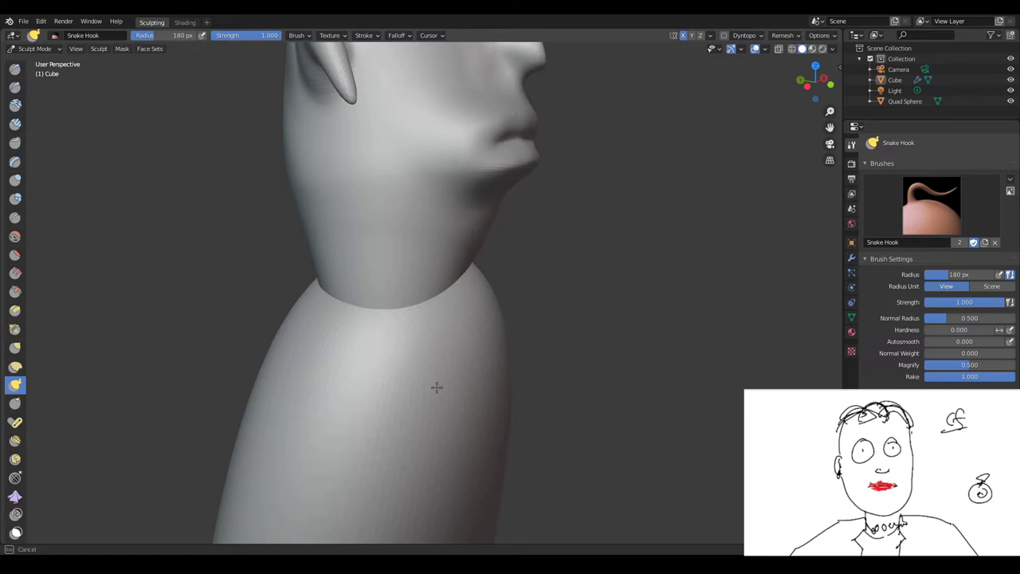
{"action": "left_click_drag", "start_coordinate": [437, 387], "coordinate": [386, 417]}
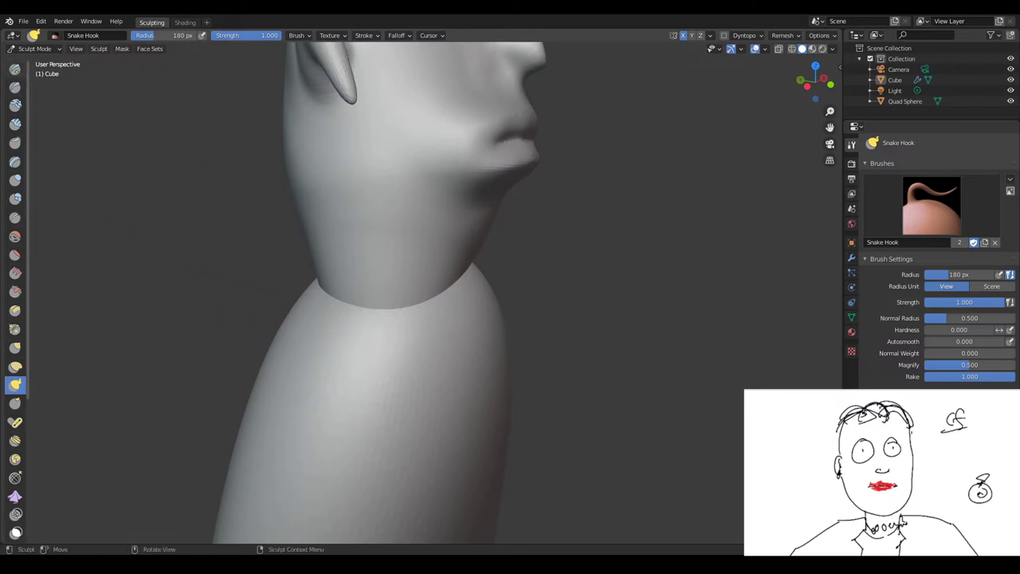
Select the Draw brush and build up the shoulder just below the neck
{"action": "left_click", "coordinate": [15, 68]}
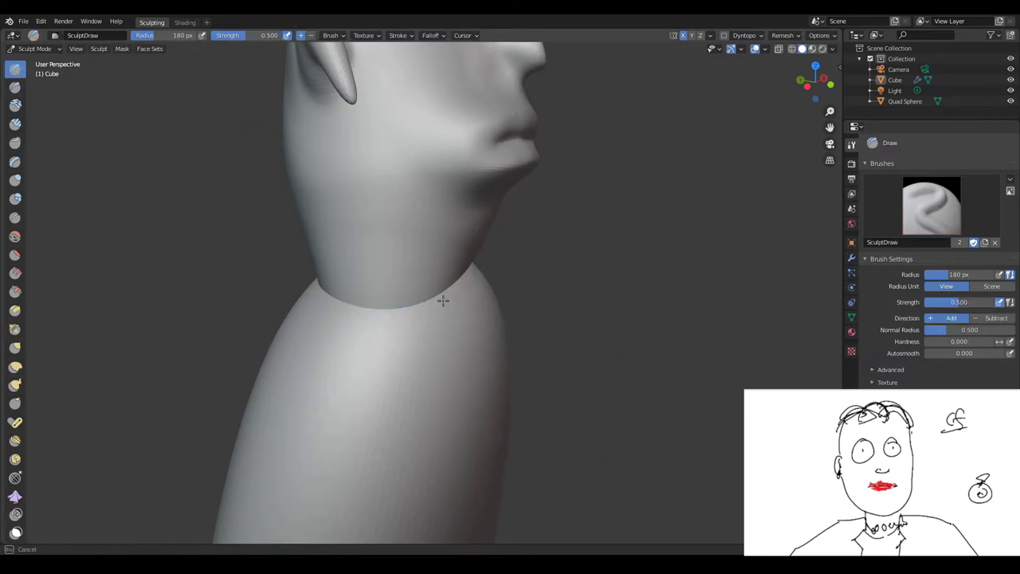
{"action": "scroll", "coordinate": [444, 346], "scroll_direction": "down", "scroll_amount": 3}
{"action": "middle_click_drag", "start_coordinate": [412, 353], "coordinate": [381, 348]}
{"action": "scroll", "coordinate": [381, 348], "scroll_direction": "down", "scroll_amount": 2}
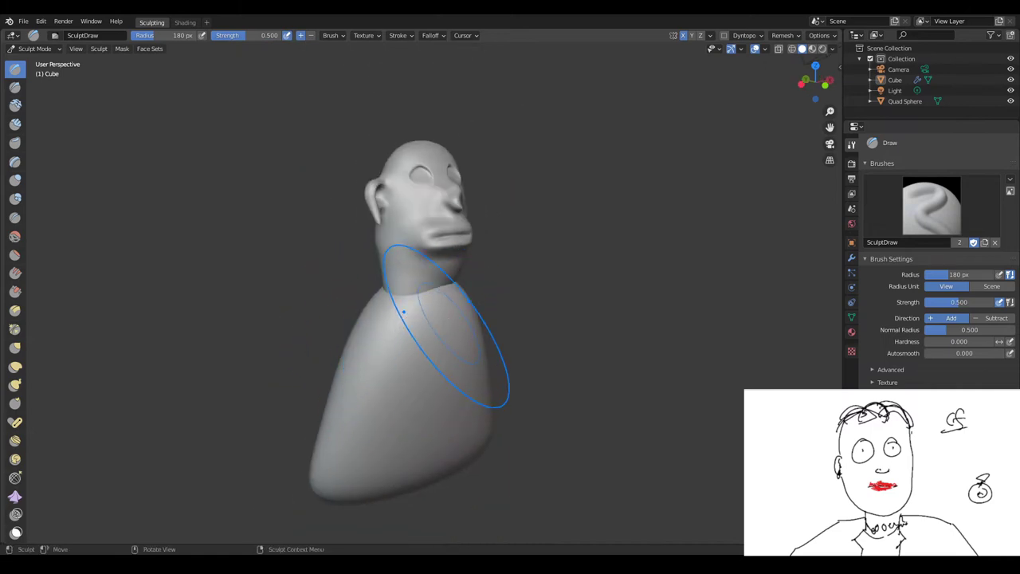
{"action": "scroll", "coordinate": [446, 331], "scroll_direction": "up", "scroll_amount": 2}
{"action": "scroll", "coordinate": [419, 325], "scroll_direction": "up", "scroll_amount": 2}
{"action": "scroll", "coordinate": [398, 327], "scroll_direction": "up", "scroll_amount": 3}
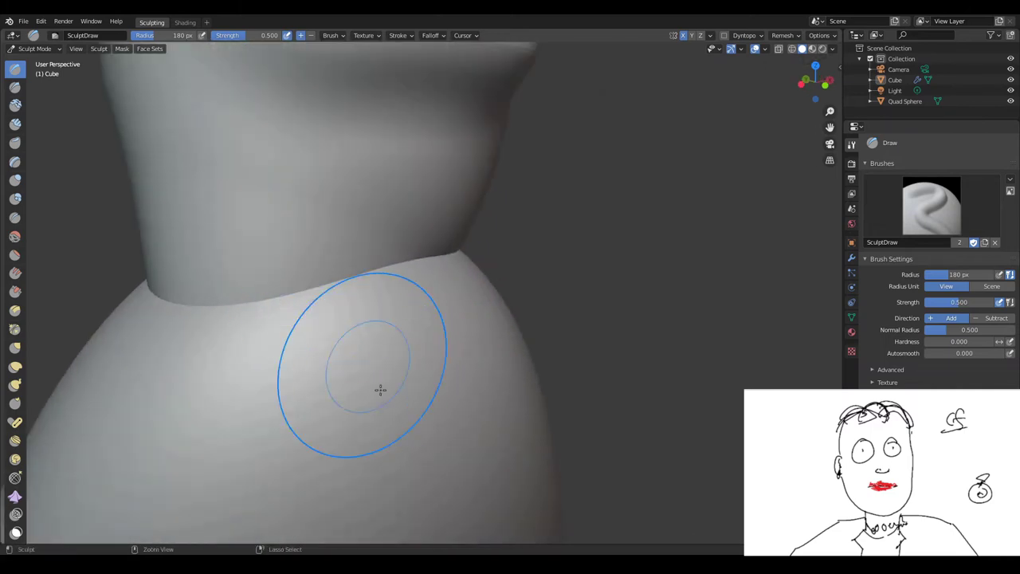
{"action": "left_click_drag", "start_coordinate": [380, 389], "coordinate": [367, 299]}
{"action": "left_click_drag", "start_coordinate": [329, 392], "coordinate": [282, 423]}
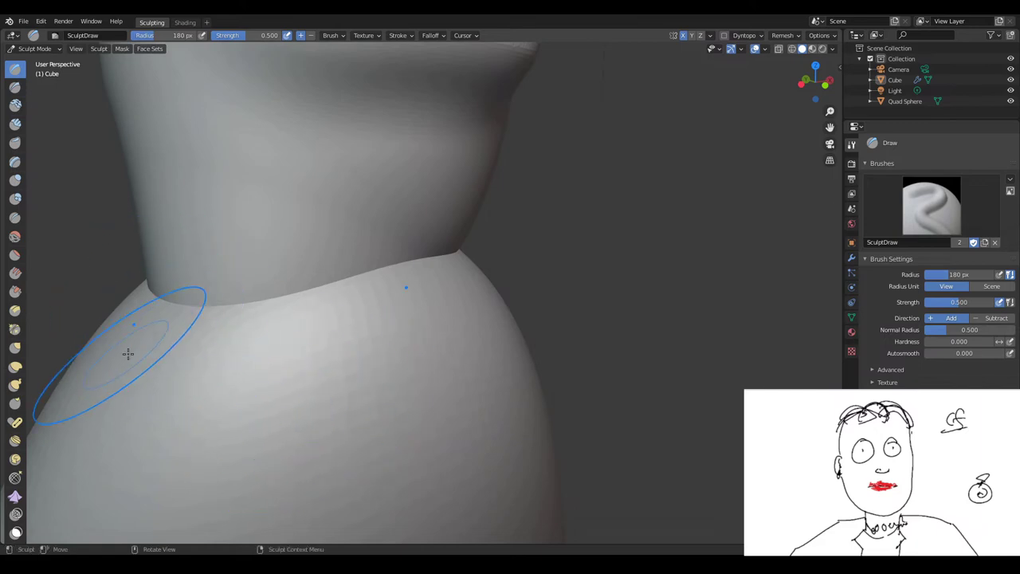
Return to Object Mode and put the head object Quad Sphere into Edit Mode
{"action": "left_click", "coordinate": [41, 60]}
{"action": "scroll", "coordinate": [212, 173], "scroll_direction": "down", "scroll_amount": 2}
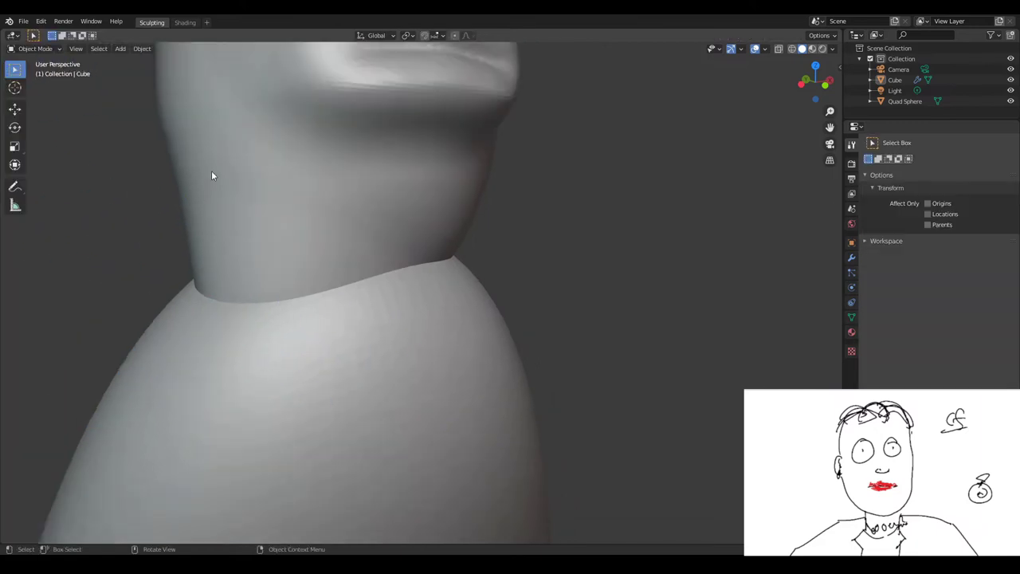
{"action": "scroll", "coordinate": [263, 195], "scroll_direction": "down", "scroll_amount": 4}
{"action": "mouse_move", "coordinate": [316, 220]}
{"action": "middle_mouse_down"}
{"action": "mouse_move", "coordinate": [282, 211]}
{"action": "mouse_move", "coordinate": [365, 232]}
{"action": "mouse_move", "coordinate": [479, 286]}
{"action": "middle_mouse_up"}
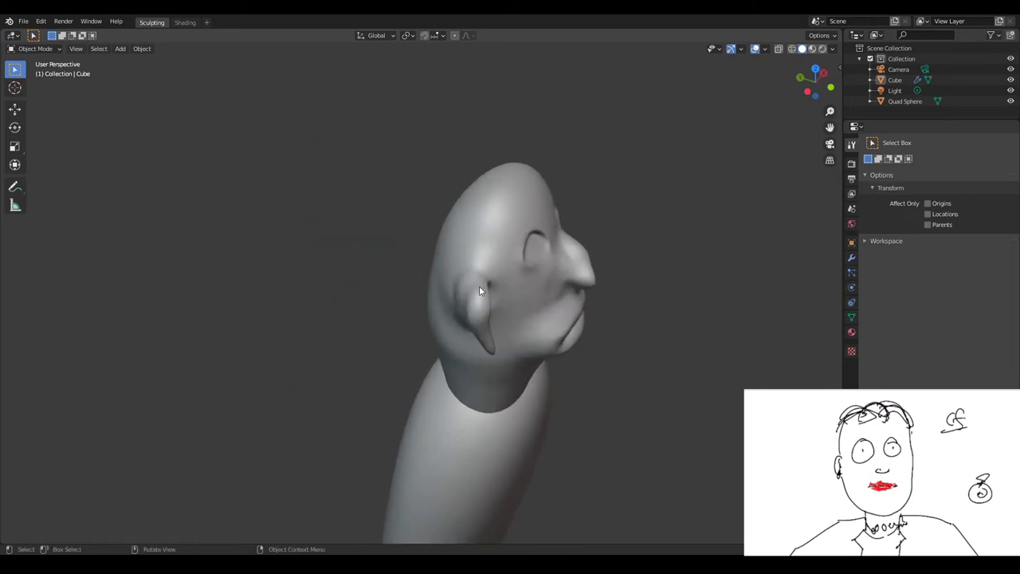
{"action": "left_click", "coordinate": [511, 278]}
{"action": "key", "text": "Tab"}
{"action": "mouse_move", "coordinate": [579, 269]}
{"action": "middle_mouse_down"}
{"action": "mouse_move", "coordinate": [471, 314]}
{"action": "mouse_move", "coordinate": [518, 234]}
{"action": "mouse_move", "coordinate": [435, 303]}
{"action": "middle_mouse_up"}
Circle-select the scalp faces across the top and back of the head
{"action": "left_click", "coordinate": [517, 234]}
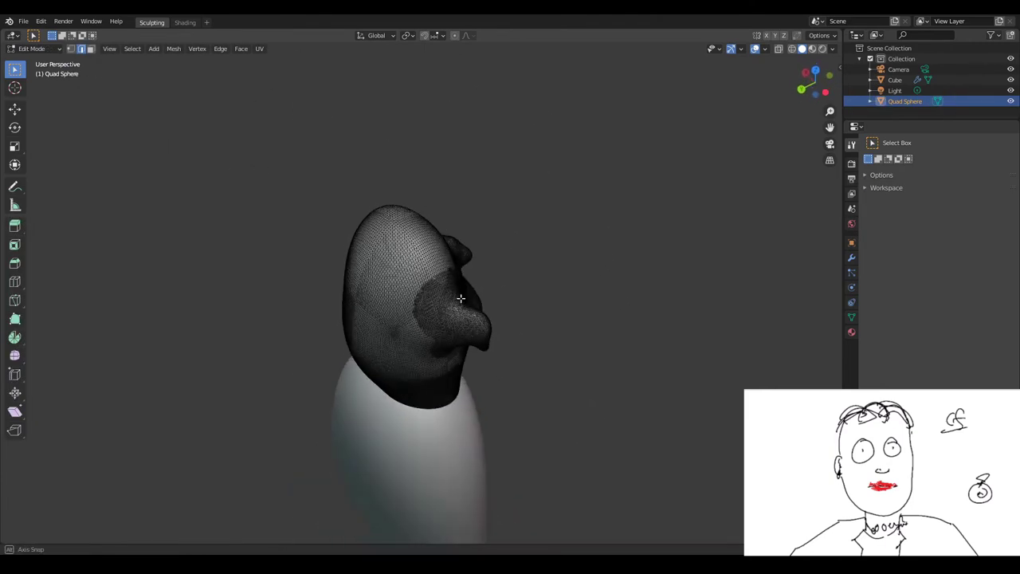
{"action": "scroll", "coordinate": [435, 304], "scroll_direction": "down", "scroll_amount": 1}
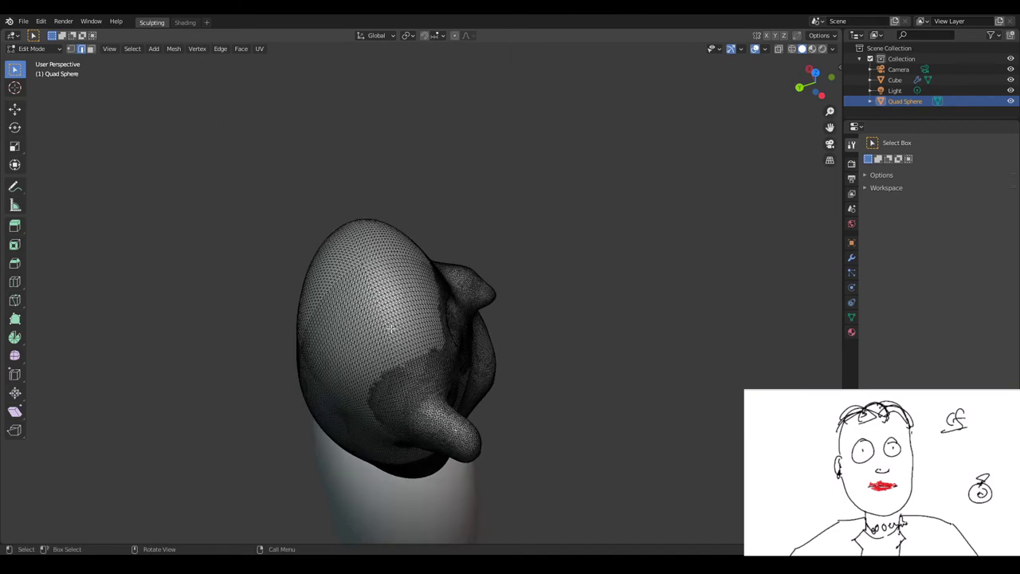
{"action": "left_click_drag", "start_coordinate": [357, 340], "coordinate": [355, 268]}
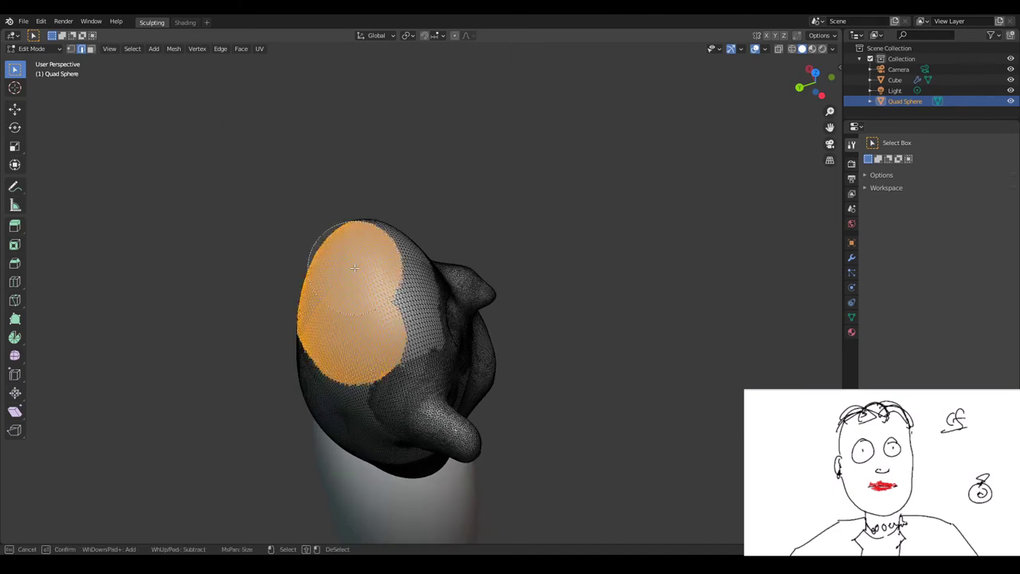
{"action": "middle_click_drag", "start_coordinate": [457, 311], "coordinate": [361, 232]}
{"action": "key", "text": "c"}
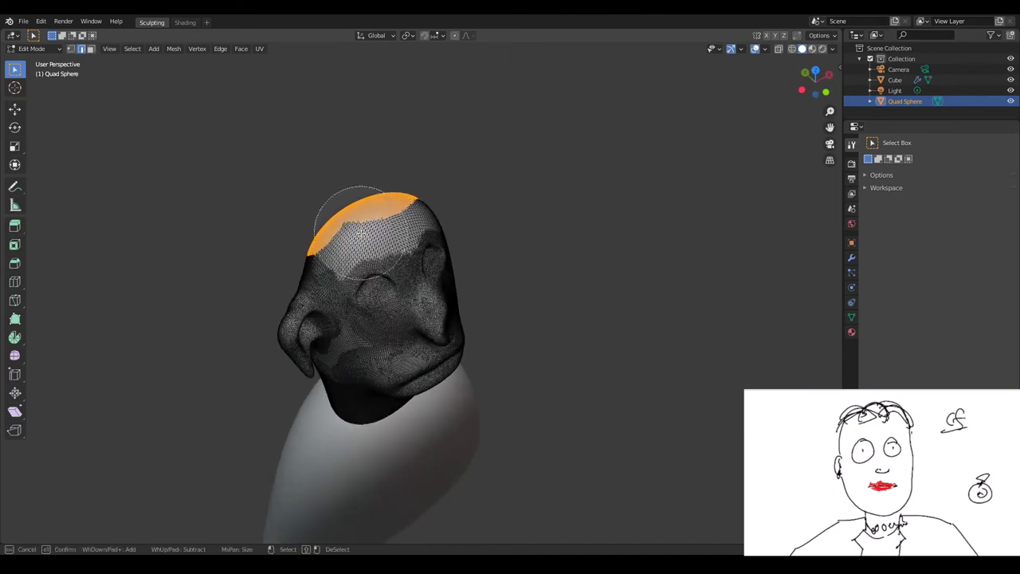
{"action": "mouse_move", "coordinate": [339, 224]}
{"action": "left_mouse_down"}
{"action": "mouse_move", "coordinate": [353, 178]}
{"action": "mouse_move", "coordinate": [375, 177]}
{"action": "left_mouse_up"}
{"action": "right_click", "coordinate": [375, 177]}
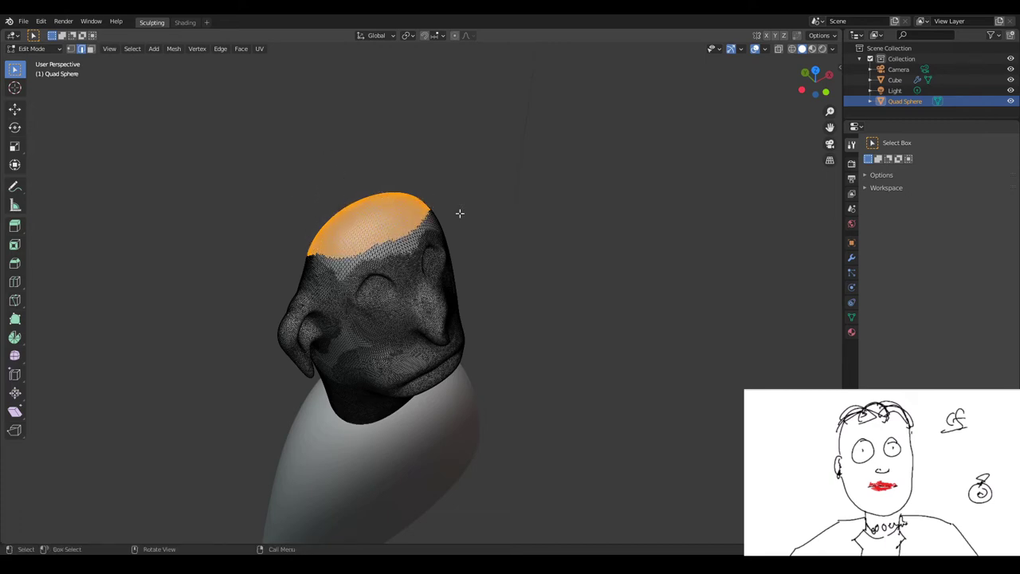
{"action": "mouse_move", "coordinate": [460, 212]}
{"action": "middle_mouse_down"}
{"action": "mouse_move", "coordinate": [361, 208]}
{"action": "mouse_move", "coordinate": [377, 223]}
{"action": "middle_mouse_up"}
{"action": "scroll", "coordinate": [378, 223], "scroll_direction": "up", "scroll_amount": 3}
{"action": "key", "text": "c"}
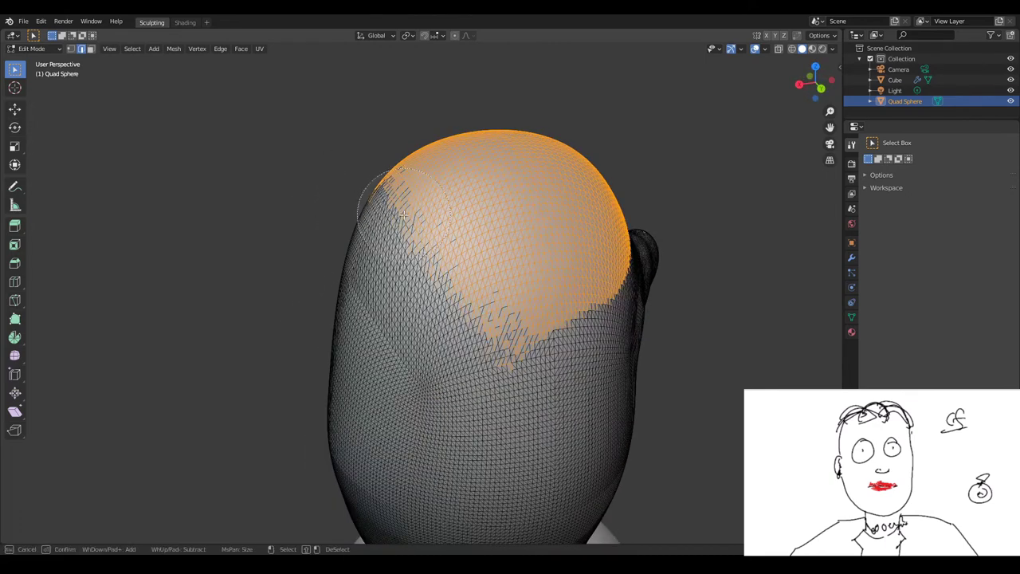
{"action": "mouse_move", "coordinate": [425, 239]}
{"action": "left_mouse_down"}
{"action": "mouse_move", "coordinate": [510, 310]}
{"action": "mouse_move", "coordinate": [584, 292]}
{"action": "left_mouse_up"}
{"action": "scroll", "coordinate": [584, 327], "scroll_direction": "down", "scroll_amount": 5}
{"action": "middle_click_drag", "start_coordinate": [524, 303], "coordinate": [460, 311]}
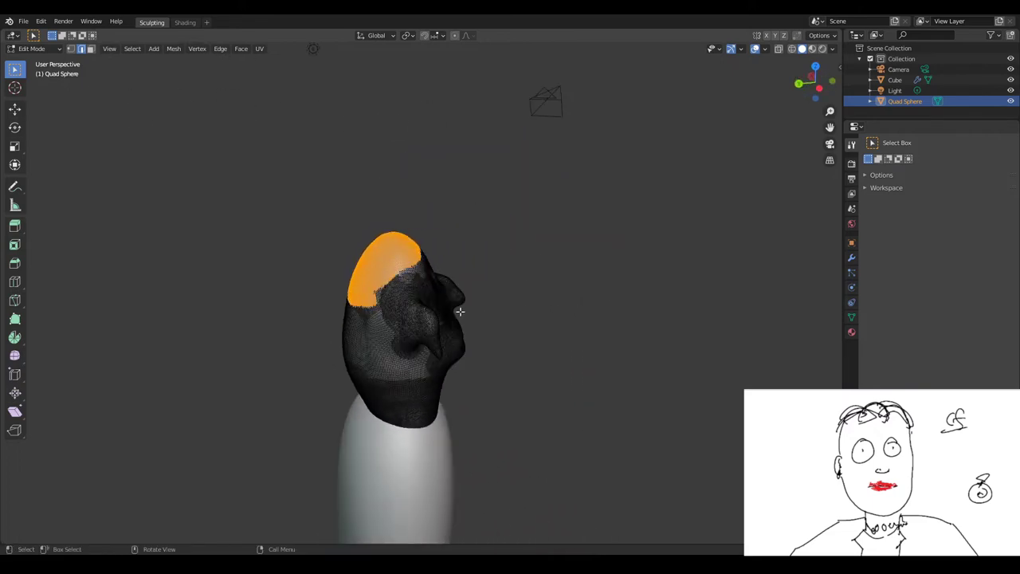
Duplicate the scalp faces in place and separate them into Quad Sphere.001
{"action": "key", "text": "shift+d"}
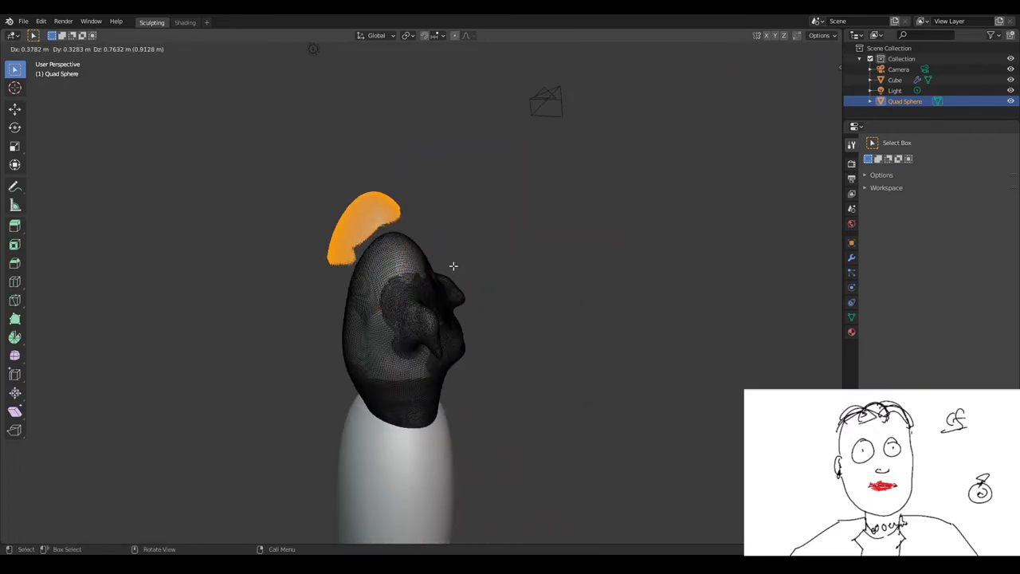
{"action": "right_click", "coordinate": [454, 271]}
{"action": "key", "text": "p"}
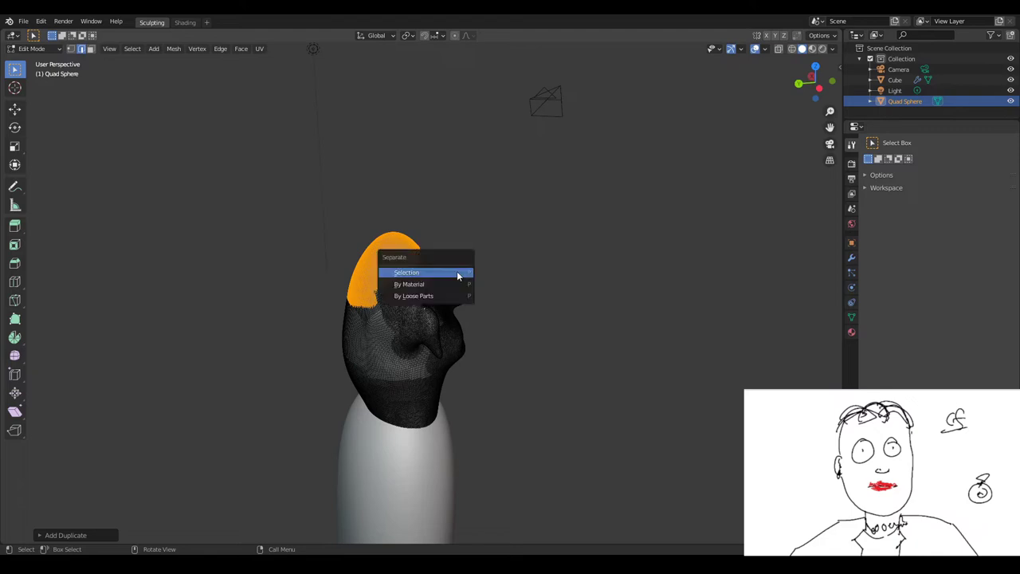
{"action": "left_click", "coordinate": [459, 276]}
{"action": "key", "text": "Tab"}
{"action": "scroll", "coordinate": [623, 279], "scroll_direction": "up", "scroll_amount": 3}
{"action": "middle_click_drag", "start_coordinate": [686, 277], "coordinate": [801, 150]}
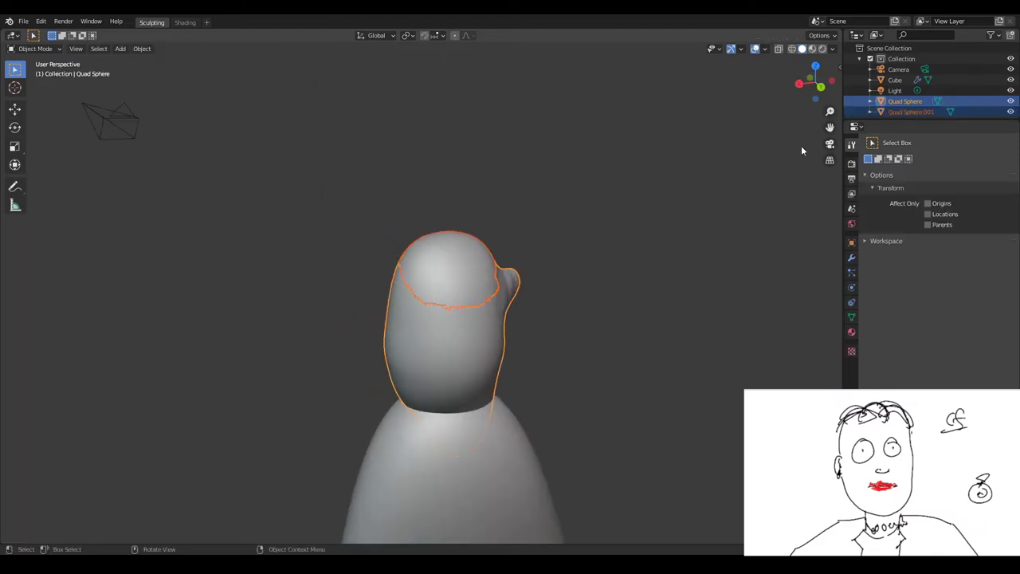
Add a Hair particle system to Quad Sphere.001
{"action": "left_click", "coordinate": [900, 112]}
{"action": "mouse_move", "coordinate": [769, 130]}
{"action": "middle_mouse_down"}
{"action": "mouse_move", "coordinate": [630, 149]}
{"action": "mouse_move", "coordinate": [810, 153]}
{"action": "middle_mouse_up"}
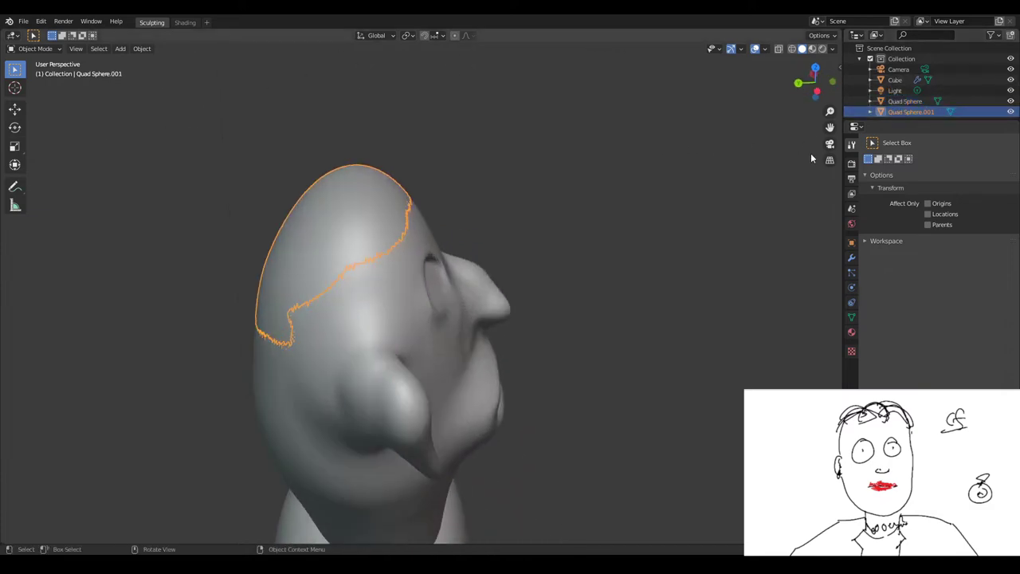
{"action": "left_click", "coordinate": [854, 275]}
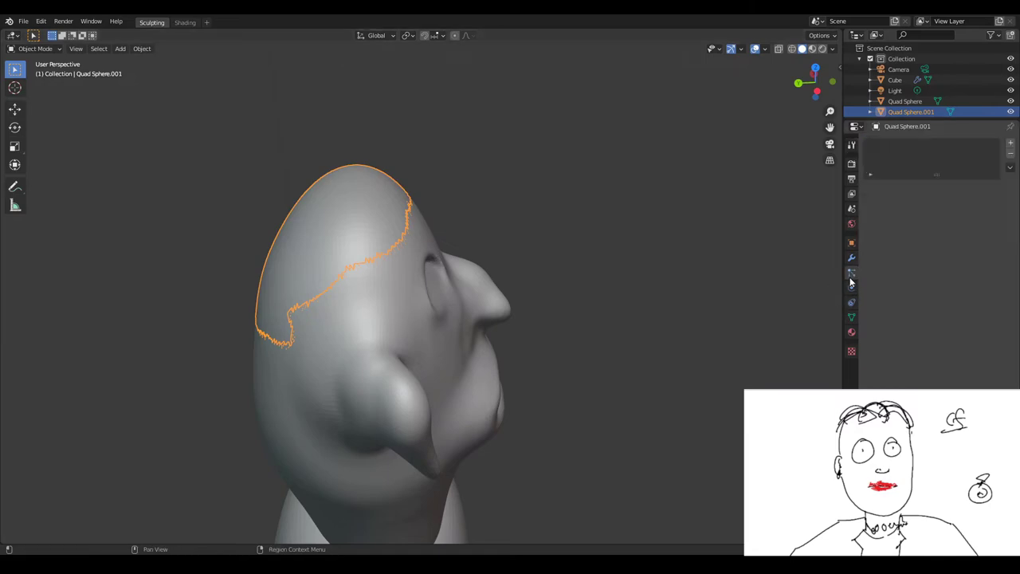
{"action": "left_click", "coordinate": [1010, 144]}
{"action": "left_click", "coordinate": [976, 201]}
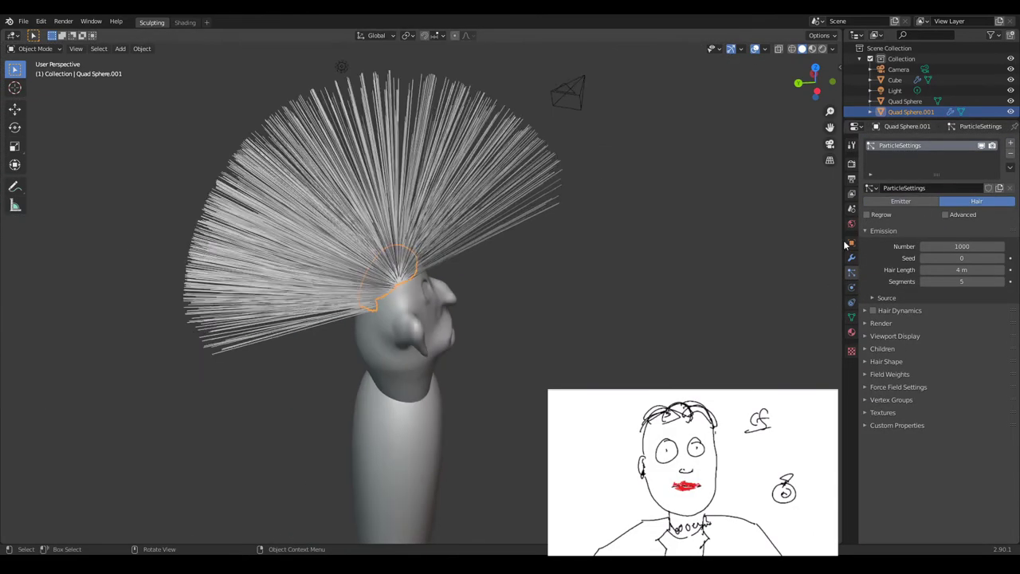
Set hair length to 0.86 m, count to 1467, and enable Simple children
{"action": "mouse_move", "coordinate": [846, 245]}
{"action": "middle_mouse_down"}
{"action": "mouse_move", "coordinate": [685, 244]}
{"action": "mouse_move", "coordinate": [660, 228]}
{"action": "middle_mouse_up"}
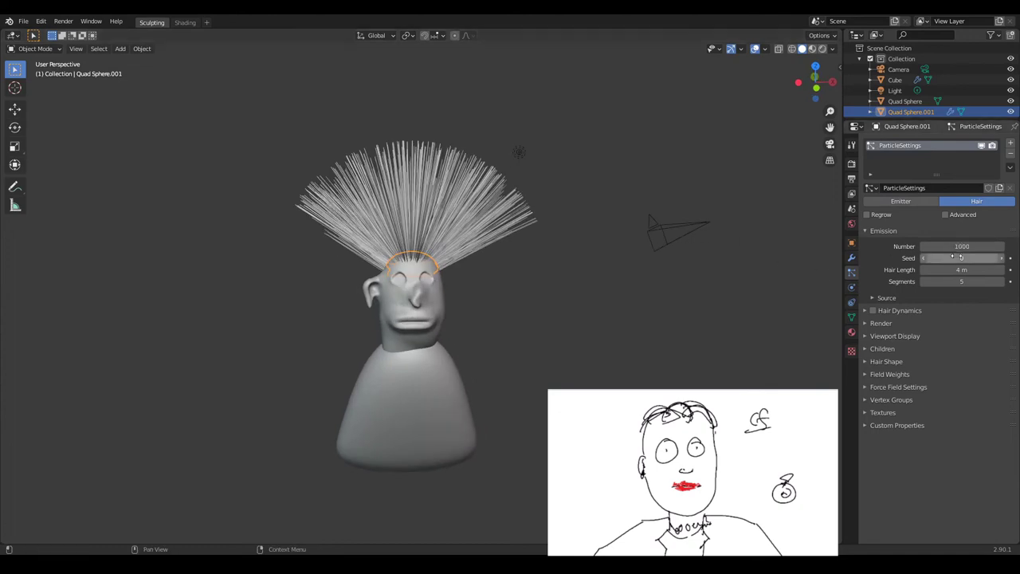
{"action": "left_click_drag", "start_coordinate": [962, 269], "coordinate": [917, 269]}
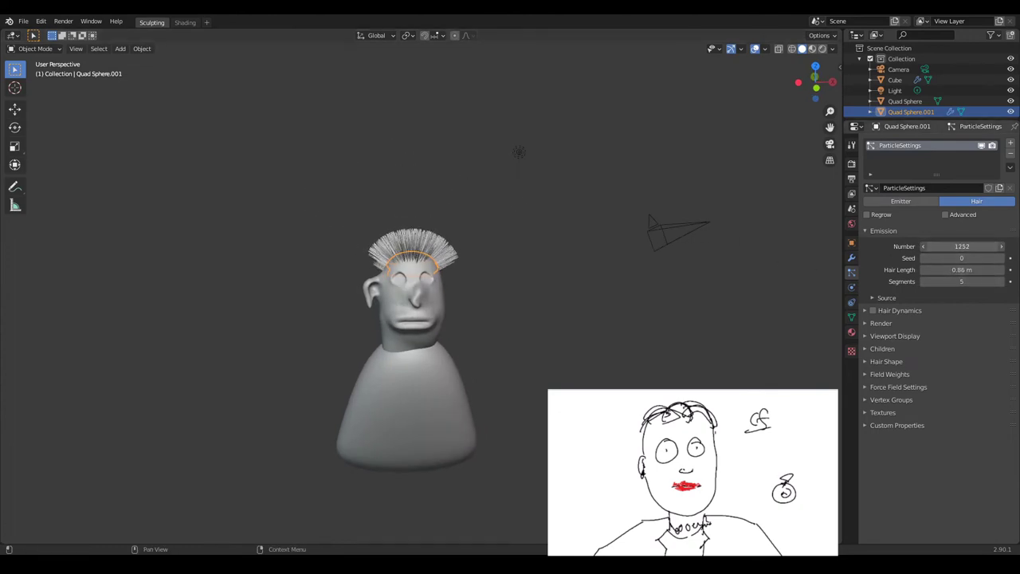
{"action": "left_click_drag", "start_coordinate": [962, 246], "coordinate": [984, 246]}
{"action": "left_click", "coordinate": [882, 348]}
{"action": "left_click", "coordinate": [939, 365]}
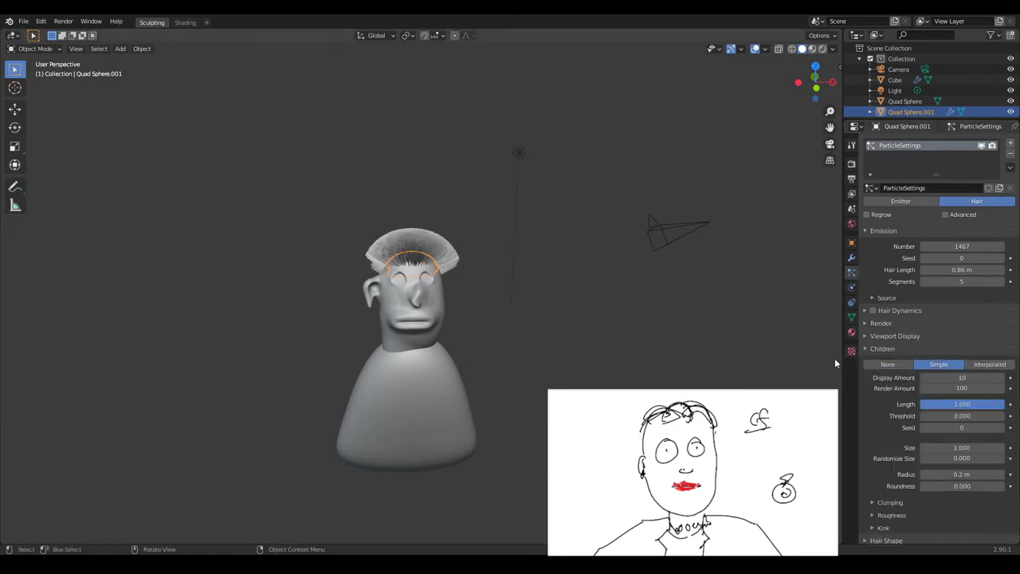
{"action": "mouse_move", "coordinate": [820, 363]}
{"action": "middle_mouse_down"}
{"action": "mouse_move", "coordinate": [773, 375]}
{"action": "mouse_move", "coordinate": [102, 368]}
{"action": "mouse_move", "coordinate": [823, 345]}
{"action": "middle_mouse_up"}
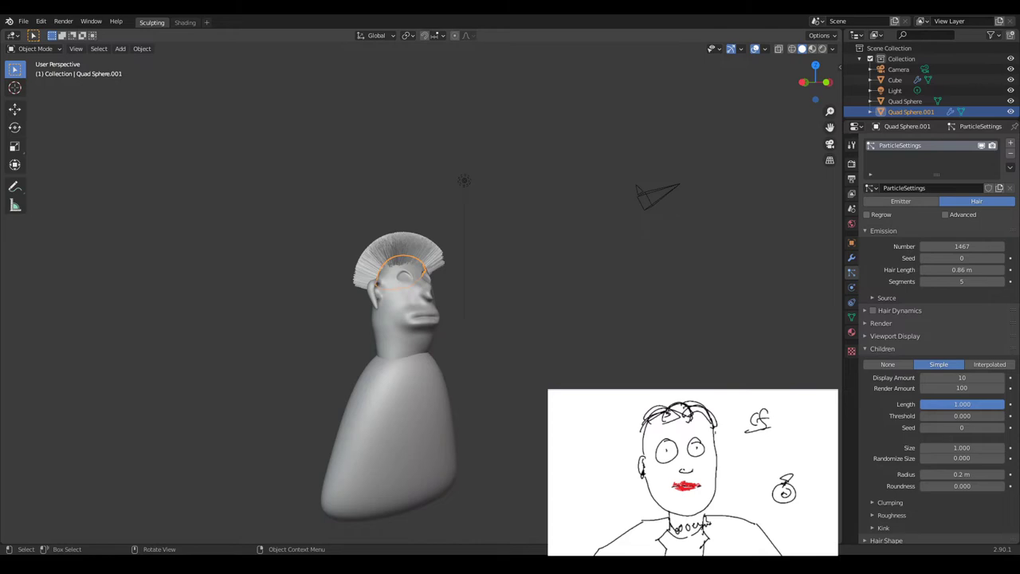
Enable hair dynamics and expand the hair volume settings
{"action": "middle_click_drag", "start_coordinate": [558, 446], "coordinate": [497, 449]}
{"action": "scroll", "coordinate": [442, 453], "scroll_direction": "up", "scroll_amount": 2}
{"action": "scroll", "coordinate": [451, 429], "scroll_direction": "up", "scroll_amount": 1}
{"action": "scroll", "coordinate": [468, 448], "scroll_direction": "up", "scroll_amount": 2}
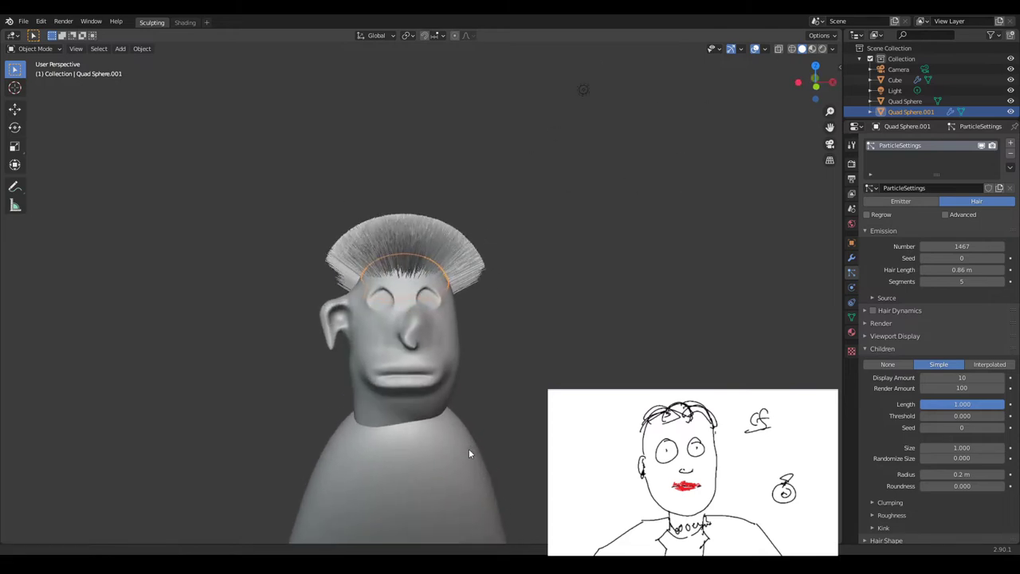
{"action": "scroll", "coordinate": [468, 453], "scroll_direction": "up", "scroll_amount": 2}
{"action": "scroll", "coordinate": [883, 415], "scroll_direction": "down", "scroll_amount": 3}
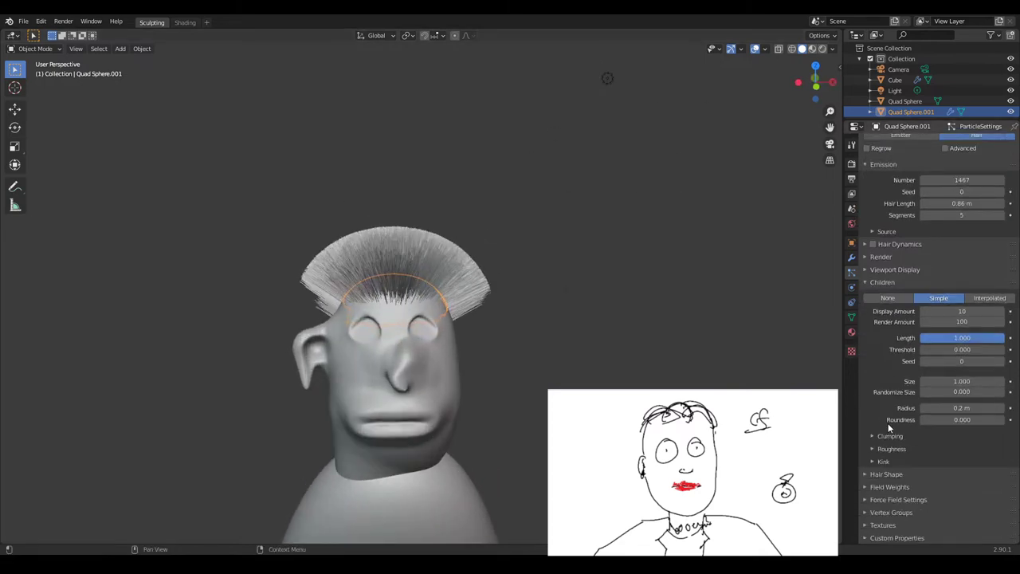
{"action": "scroll", "coordinate": [902, 493], "scroll_direction": "up", "scroll_amount": 3}
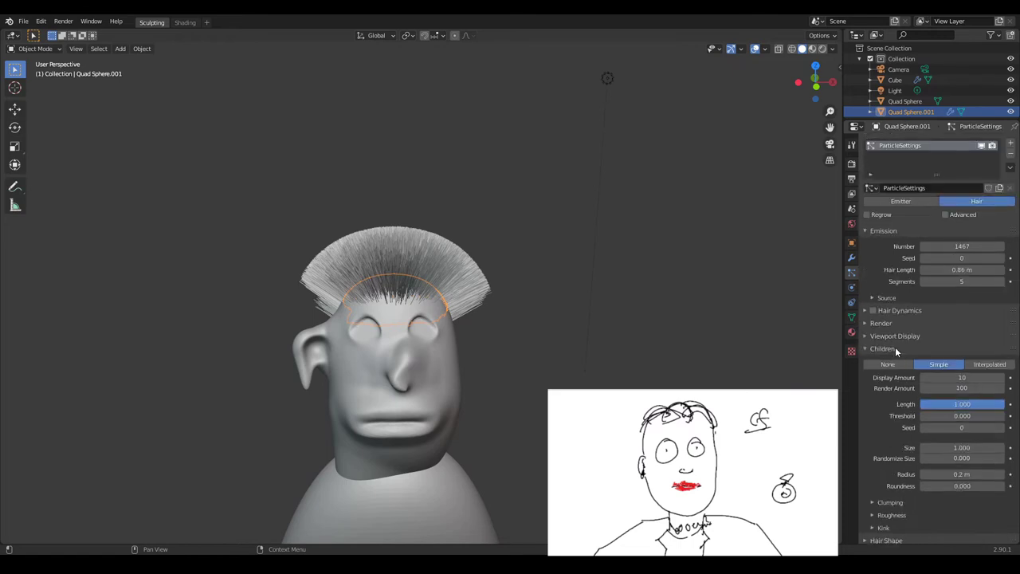
{"action": "left_click", "coordinate": [871, 311]}
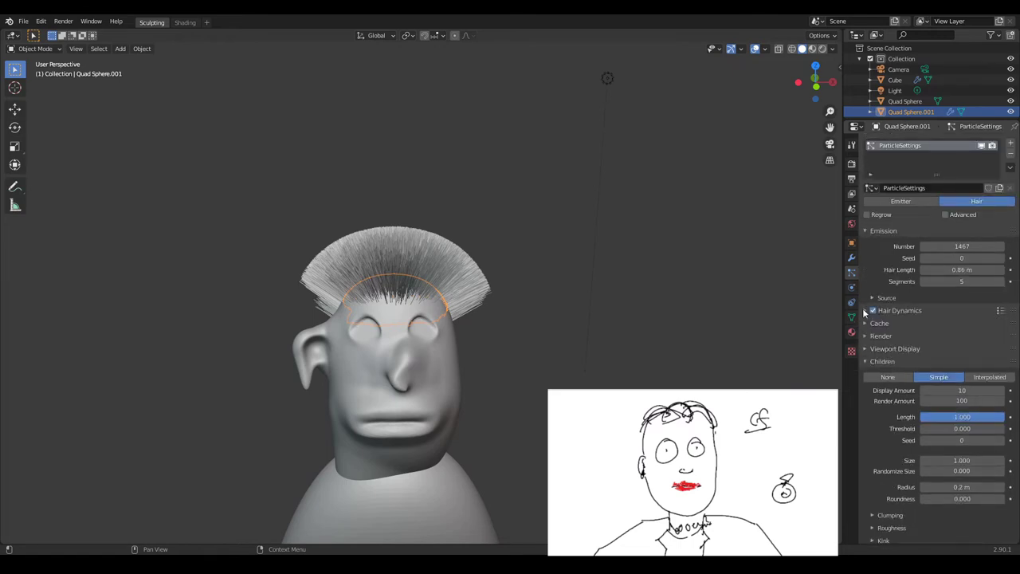
{"action": "left_click", "coordinate": [881, 376]}
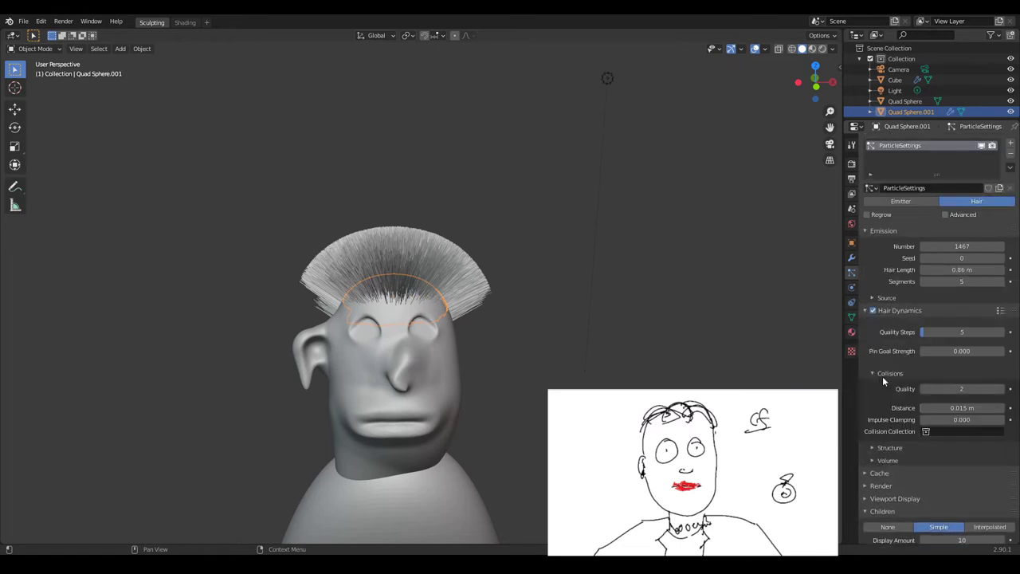
{"action": "left_click", "coordinate": [882, 375]}
{"action": "left_click", "coordinate": [889, 399]}
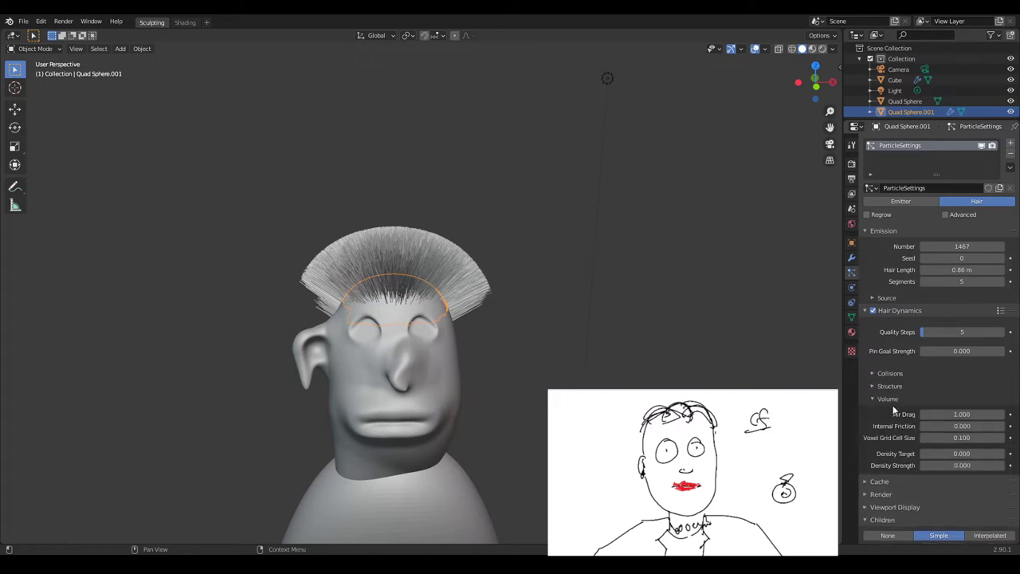
{"action": "scroll", "coordinate": [900, 422], "scroll_direction": "down", "scroll_amount": 3}
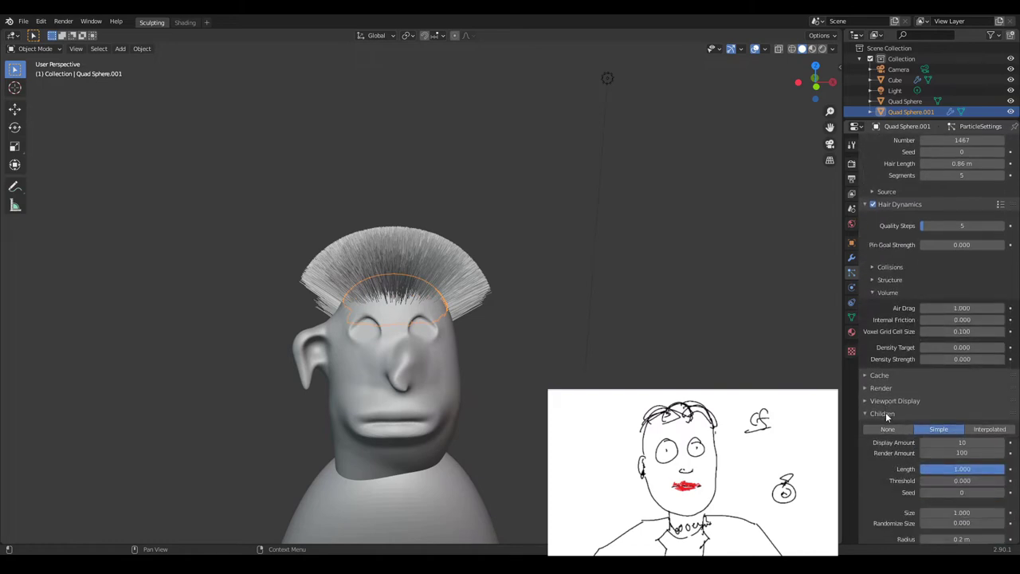
{"action": "scroll", "coordinate": [883, 430], "scroll_direction": "down", "scroll_amount": 3}
{"action": "scroll", "coordinate": [882, 432], "scroll_direction": "down", "scroll_amount": 1}
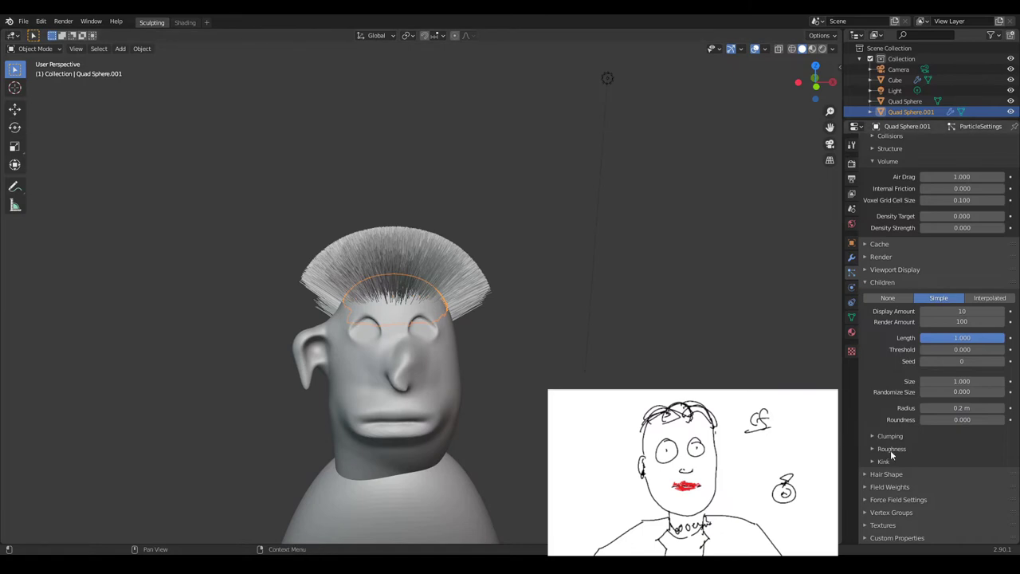
Set the child Kink Type to Curl, then switch it to Wave
{"action": "left_click", "coordinate": [885, 461]}
{"action": "scroll", "coordinate": [925, 470], "scroll_direction": "down", "scroll_amount": 1}
{"action": "left_click", "coordinate": [938, 455]}
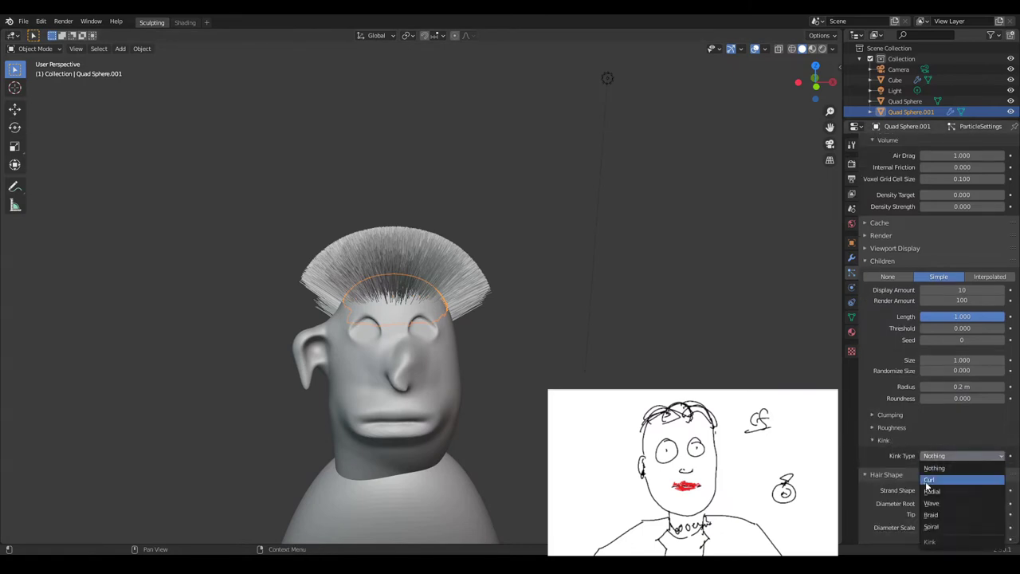
{"action": "left_click", "coordinate": [925, 481]}
{"action": "middle_click_drag", "start_coordinate": [558, 319], "coordinate": [478, 303]}
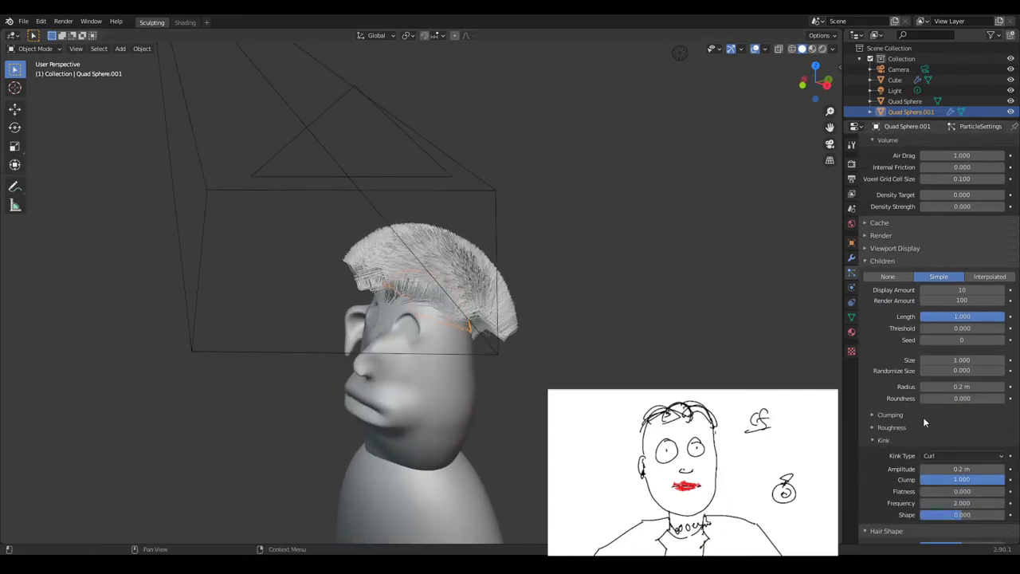
{"action": "left_click", "coordinate": [944, 456]}
{"action": "left_click", "coordinate": [936, 504]}
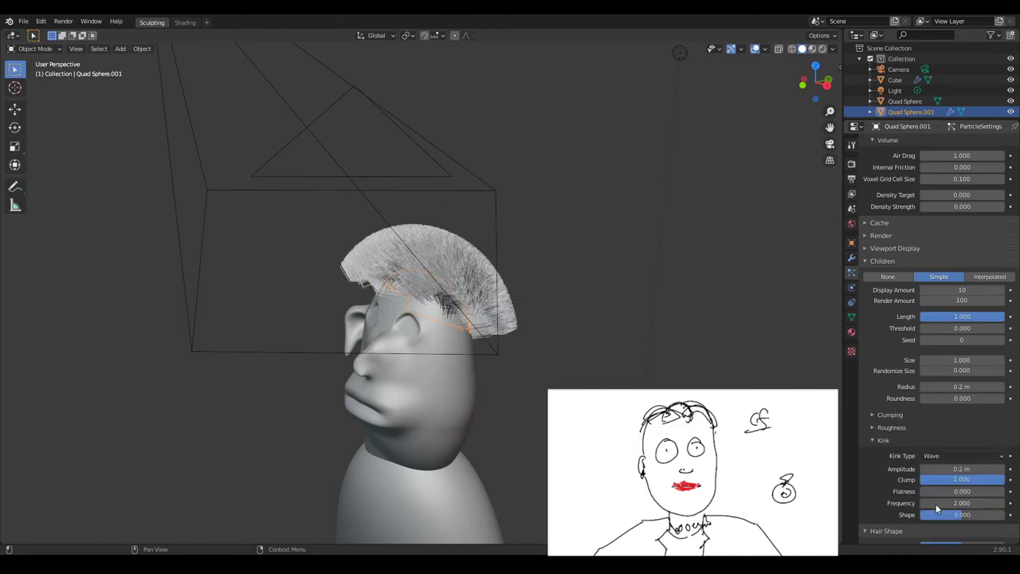
{"action": "middle_click_drag", "start_coordinate": [518, 318], "coordinate": [605, 319]}
{"action": "middle_click_drag", "start_coordinate": [654, 374], "coordinate": [718, 382]}
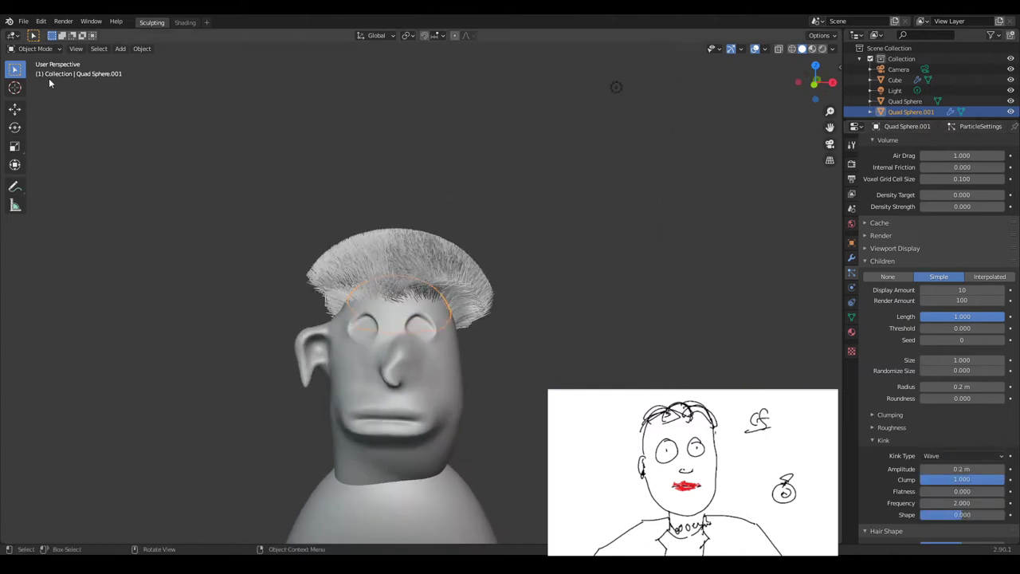
{"action": "left_click", "coordinate": [36, 49]}
In Particle Edit mode, comb the top crest and back-of-head hair down
{"action": "left_click", "coordinate": [37, 132]}
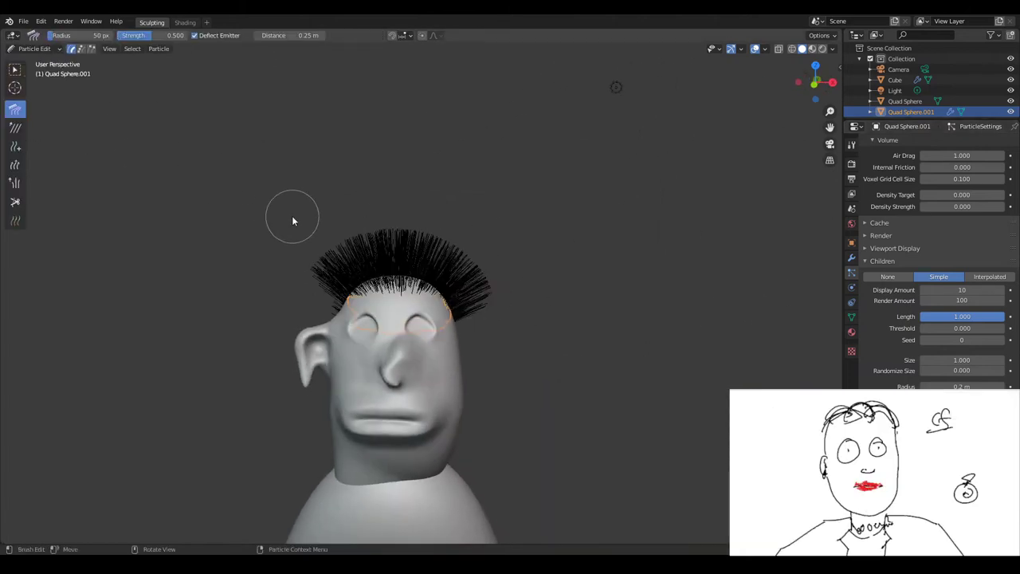
{"action": "left_click_drag", "start_coordinate": [372, 223], "coordinate": [367, 248]}
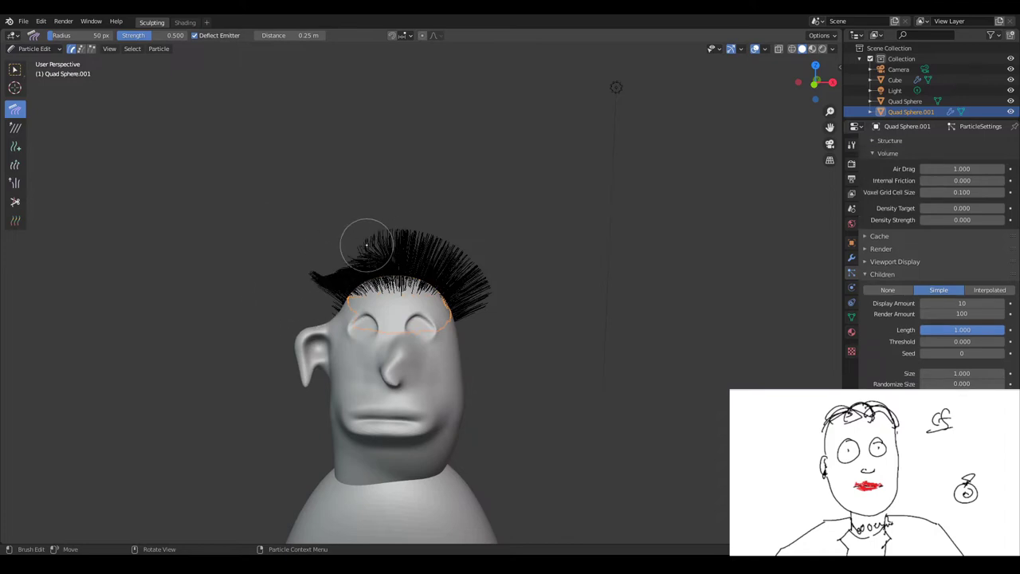
{"action": "left_click_drag", "start_coordinate": [455, 259], "coordinate": [385, 224]}
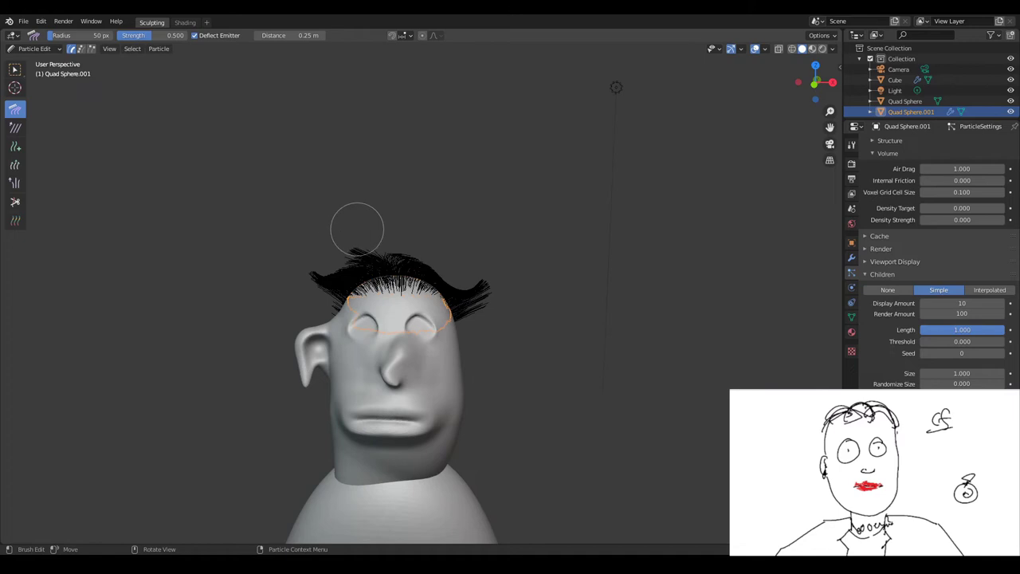
{"action": "middle_click_drag", "start_coordinate": [357, 229], "coordinate": [482, 231]}
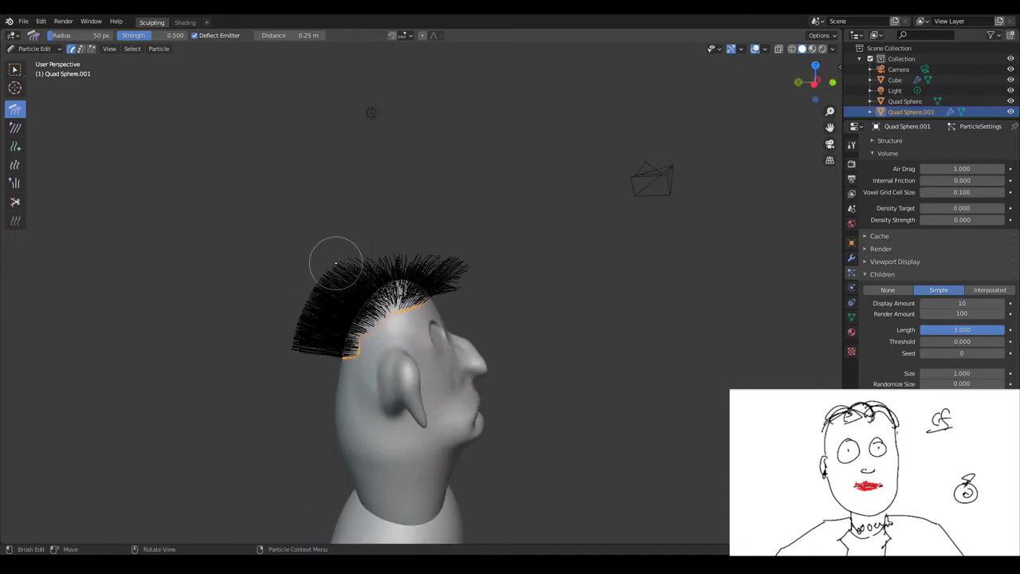
{"action": "left_click_drag", "start_coordinate": [335, 263], "coordinate": [317, 303]}
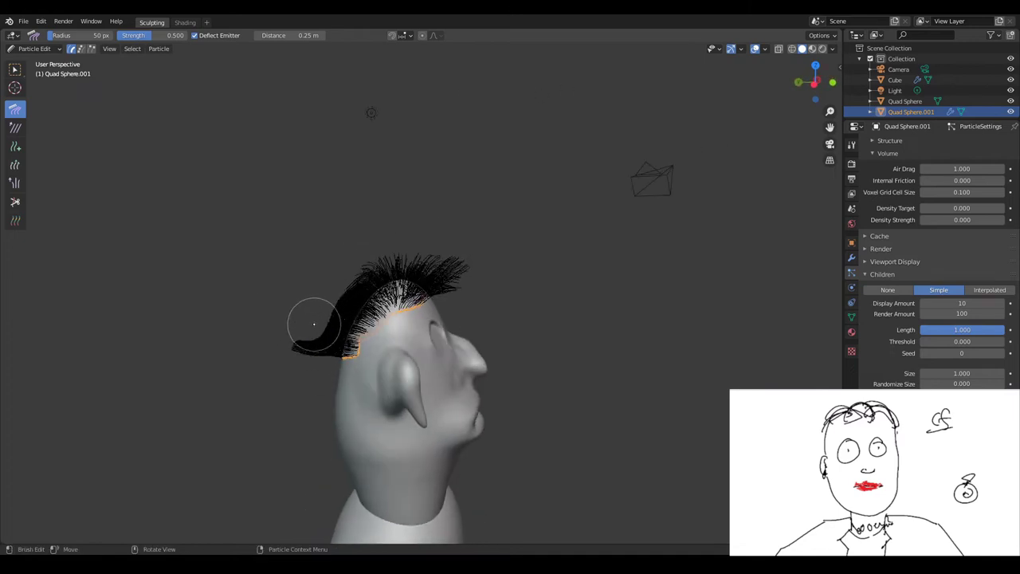
{"action": "left_click_drag", "start_coordinate": [302, 307], "coordinate": [297, 327]}
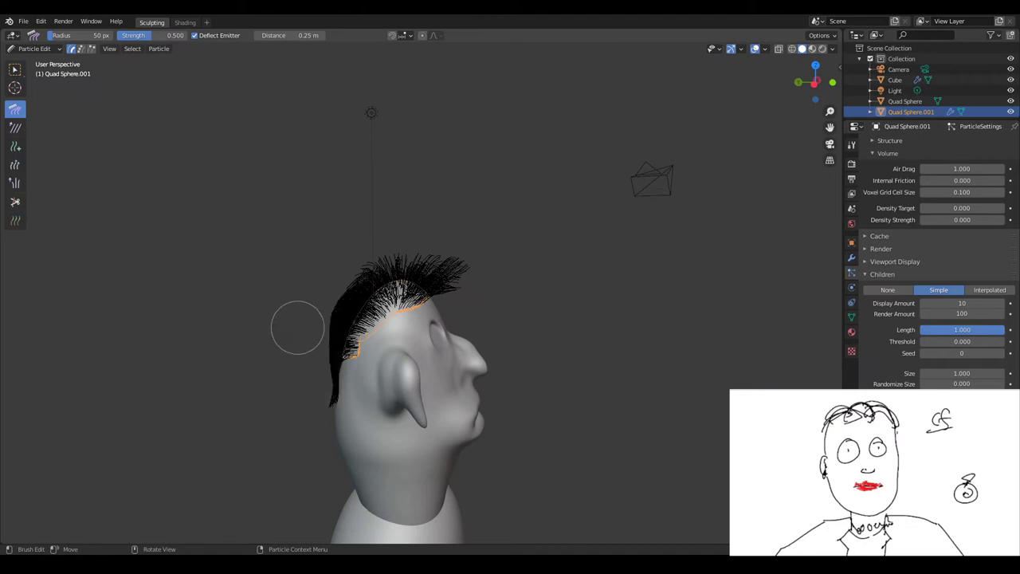
Check the combed hair in profile and return to Object Mode
{"action": "middle_click_drag", "start_coordinate": [288, 344], "coordinate": [172, 329]}
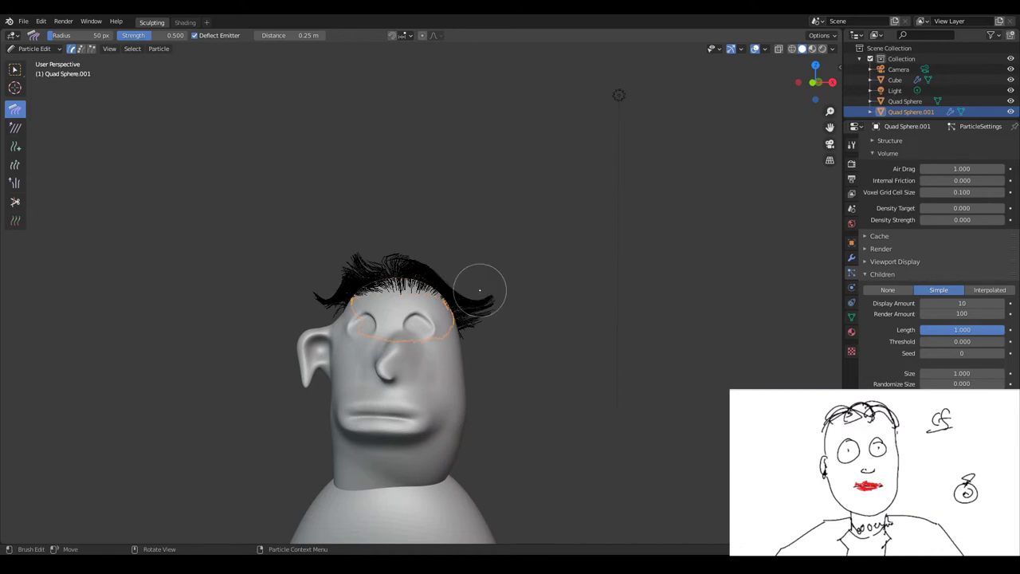
{"action": "middle_click_drag", "start_coordinate": [473, 289], "coordinate": [364, 323]}
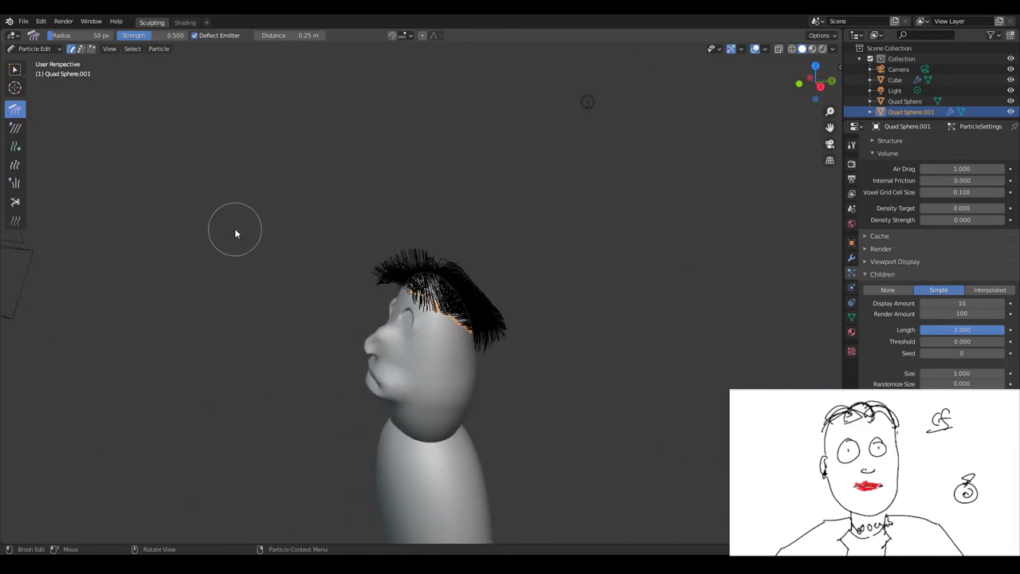
{"action": "left_click", "coordinate": [43, 50]}
{"action": "left_click", "coordinate": [36, 70]}
{"action": "mouse_move", "coordinate": [100, 69]}
{"action": "middle_mouse_down"}
{"action": "mouse_move", "coordinate": [318, 211]}
{"action": "mouse_move", "coordinate": [389, 240]}
{"action": "mouse_move", "coordinate": [519, 261]}
{"action": "mouse_move", "coordinate": [495, 228]}
{"action": "mouse_move", "coordinate": [383, 224]}
{"action": "mouse_move", "coordinate": [348, 244]}
{"action": "mouse_move", "coordinate": [397, 220]}
{"action": "mouse_move", "coordinate": [369, 281]}
{"action": "middle_mouse_up"}
Add a UV sphere and scale it down into a small bead
{"action": "scroll", "coordinate": [426, 314], "scroll_direction": "up", "scroll_amount": 3}
{"action": "scroll", "coordinate": [475, 340], "scroll_direction": "up", "scroll_amount": 1}
{"action": "scroll", "coordinate": [428, 369], "scroll_direction": "up", "scroll_amount": 1}
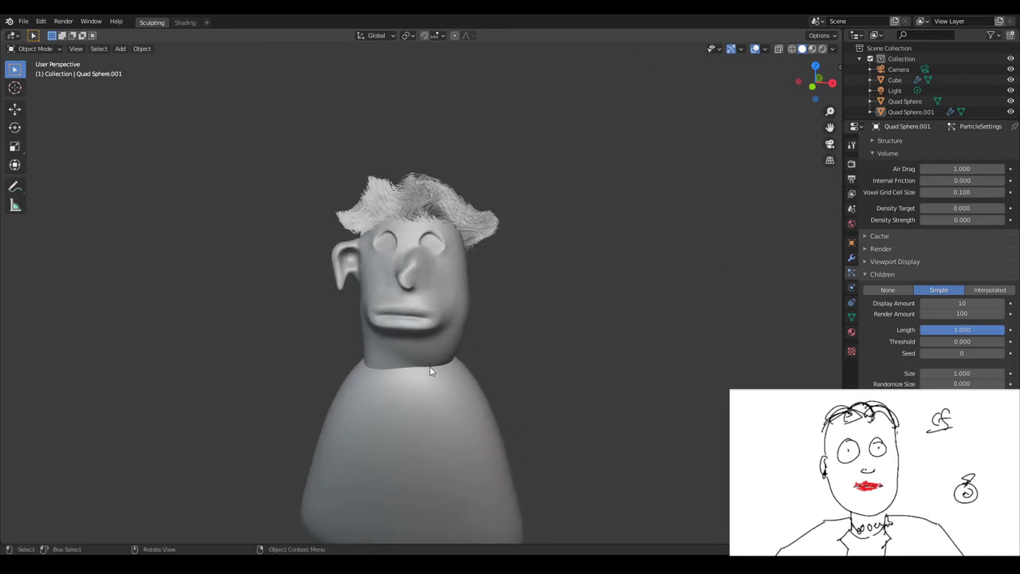
{"action": "scroll", "coordinate": [405, 360], "scroll_direction": "up", "scroll_amount": 2}
{"action": "scroll", "coordinate": [409, 335], "scroll_direction": "up", "scroll_amount": 1}
{"action": "key", "text": "shift+a"}
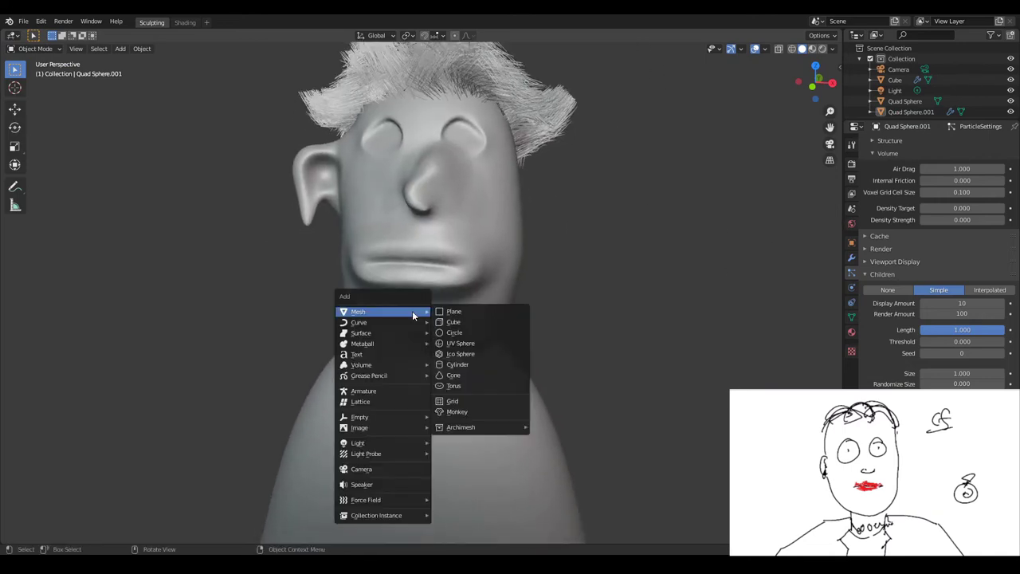
{"action": "mouse_move", "coordinate": [358, 311]}
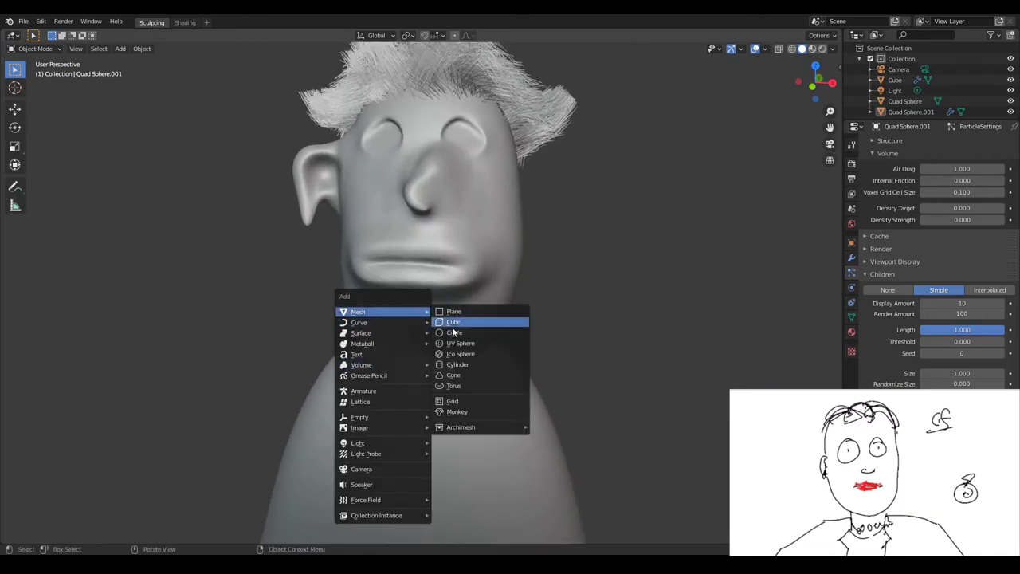
{"action": "left_click", "coordinate": [459, 343]}
{"action": "scroll", "coordinate": [470, 347], "scroll_direction": "down", "scroll_amount": 3}
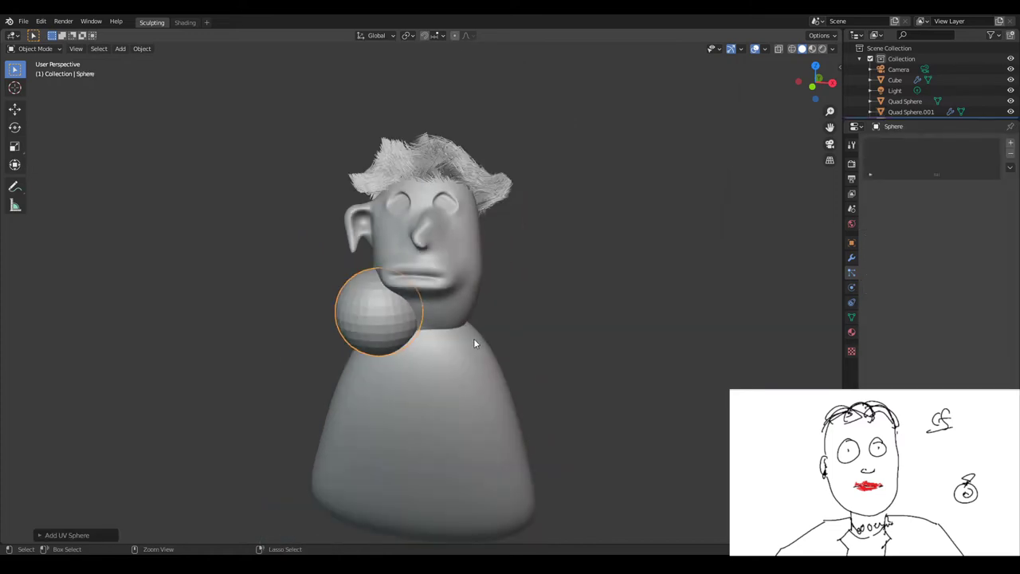
{"action": "key", "text": "s"}
{"action": "left_click", "coordinate": [429, 339]}
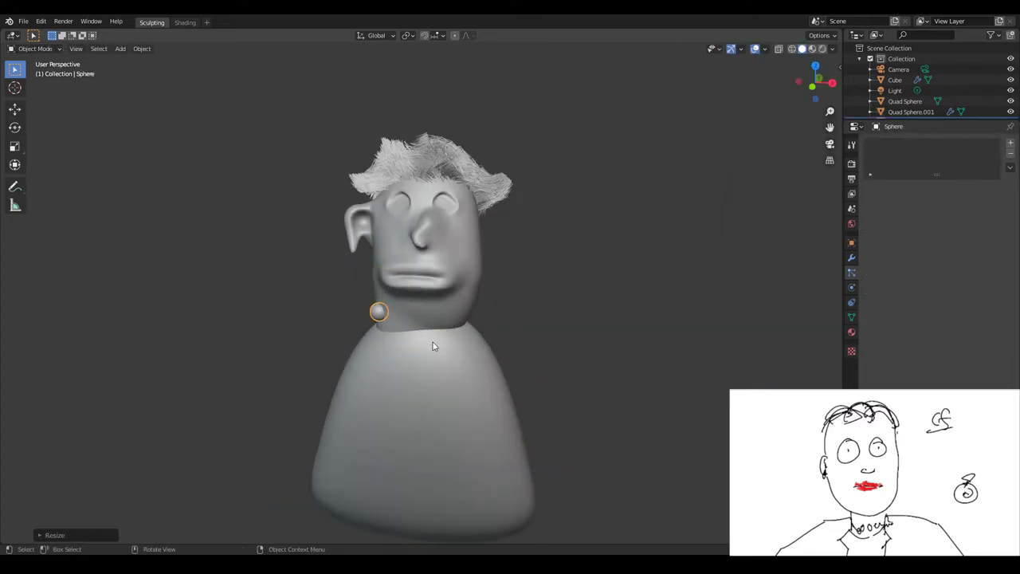
{"action": "scroll", "coordinate": [432, 346], "scroll_direction": "up", "scroll_amount": 2}
Move the bead to the edge of the neck and duplicate a second bead beside it
{"action": "key", "text": "g"}
{"action": "key", "text": "x"}
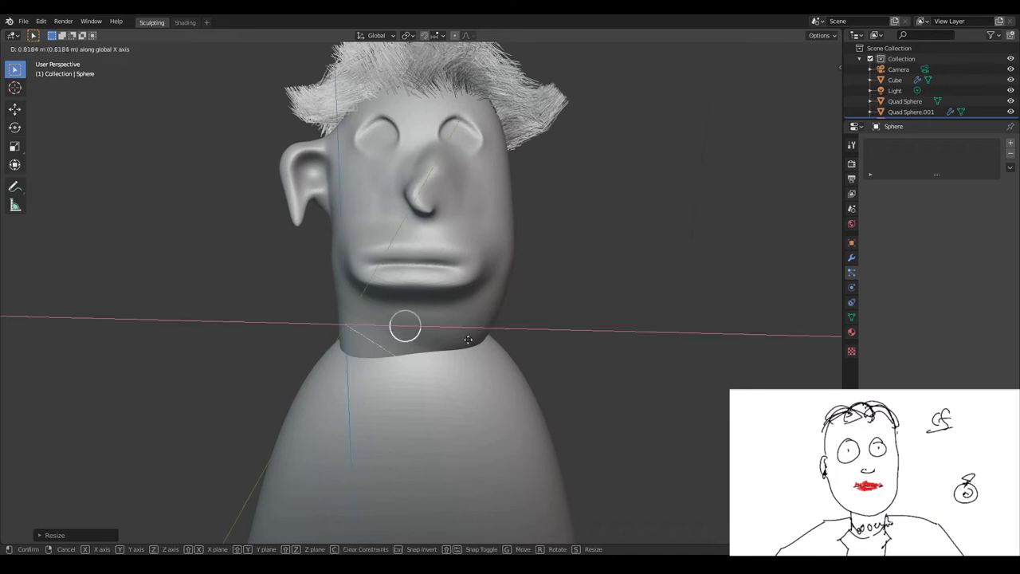
{"action": "key", "text": "x"}
{"action": "key", "text": "x"}
{"action": "left_click", "coordinate": [414, 391]}
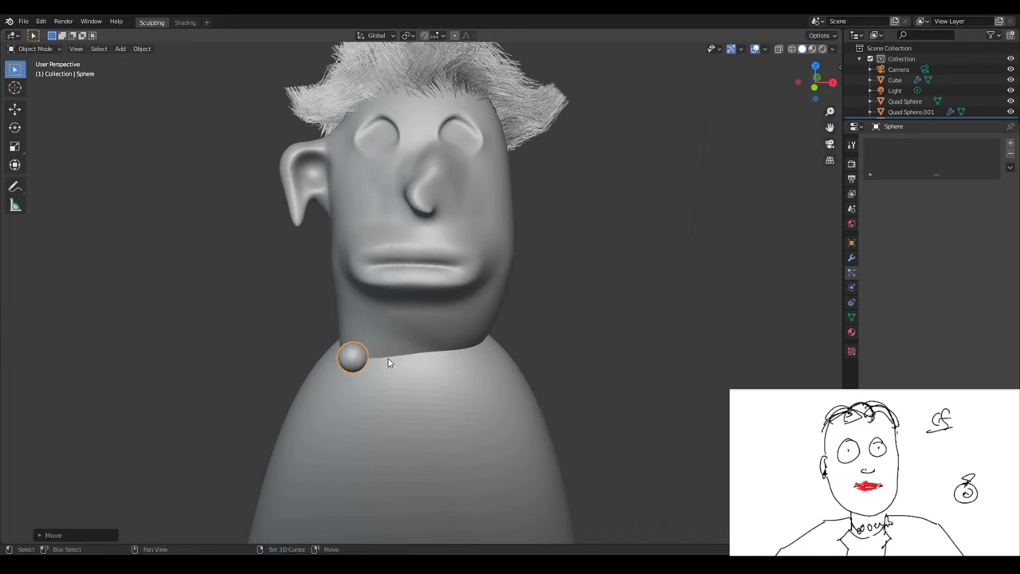
{"action": "key", "text": "shift+d"}
{"action": "left_click", "coordinate": [399, 376]}
{"action": "mouse_move", "coordinate": [398, 376]}
{"action": "middle_mouse_down"}
{"action": "mouse_move", "coordinate": [448, 401]}
{"action": "mouse_move", "coordinate": [444, 420]}
{"action": "mouse_move", "coordinate": [422, 401]}
{"action": "mouse_move", "coordinate": [428, 415]}
{"action": "middle_mouse_up"}
Duplicate more beads along the neckline up to Sphere.007
{"action": "key", "text": "shift+d"}
{"action": "left_click", "coordinate": [447, 404]}
{"action": "key", "text": "shift+d"}
{"action": "left_click", "coordinate": [471, 421]}
{"action": "scroll", "coordinate": [428, 414], "scroll_direction": "up", "scroll_amount": 2}
{"action": "left_click", "coordinate": [437, 413]}
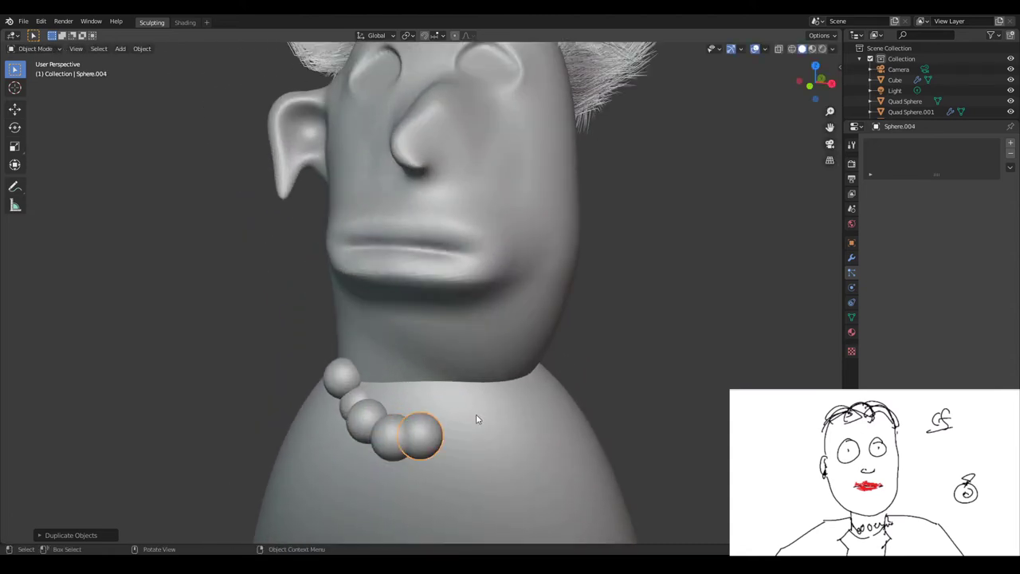
{"action": "key", "text": "shift+d"}
{"action": "mouse_move", "coordinate": [476, 414]}
{"action": "middle_mouse_down"}
{"action": "mouse_move", "coordinate": [503, 405]}
{"action": "mouse_move", "coordinate": [510, 422]}
{"action": "mouse_move", "coordinate": [564, 423]}
{"action": "mouse_move", "coordinate": [447, 358]}
{"action": "mouse_move", "coordinate": [470, 405]}
{"action": "middle_mouse_up"}
{"action": "left_click", "coordinate": [509, 402]}
{"action": "key", "text": "shift+d"}
{"action": "left_click", "coordinate": [526, 408]}
{"action": "key", "text": "shift+d"}
{"action": "left_click", "coordinate": [459, 423]}
{"action": "scroll", "coordinate": [458, 421], "scroll_direction": "down", "scroll_amount": 3}
{"action": "scroll", "coordinate": [564, 423], "scroll_direction": "down", "scroll_amount": 2}
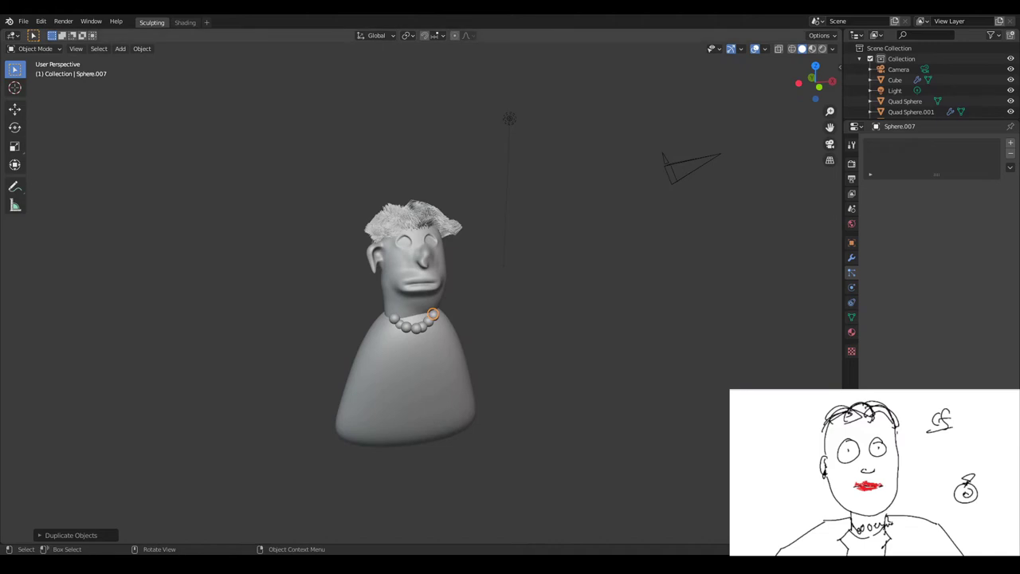
Add a cube beside the ear and scale it down
{"action": "mouse_move", "coordinate": [471, 405]}
{"action": "middle_mouse_down"}
{"action": "mouse_move", "coordinate": [317, 390]}
{"action": "mouse_move", "coordinate": [383, 325]}
{"action": "mouse_move", "coordinate": [369, 309]}
{"action": "middle_mouse_up"}
{"action": "scroll", "coordinate": [403, 333], "scroll_direction": "up", "scroll_amount": 4}
{"action": "left_click", "coordinate": [403, 333]}
{"action": "scroll", "coordinate": [423, 327], "scroll_direction": "up", "scroll_amount": 3}
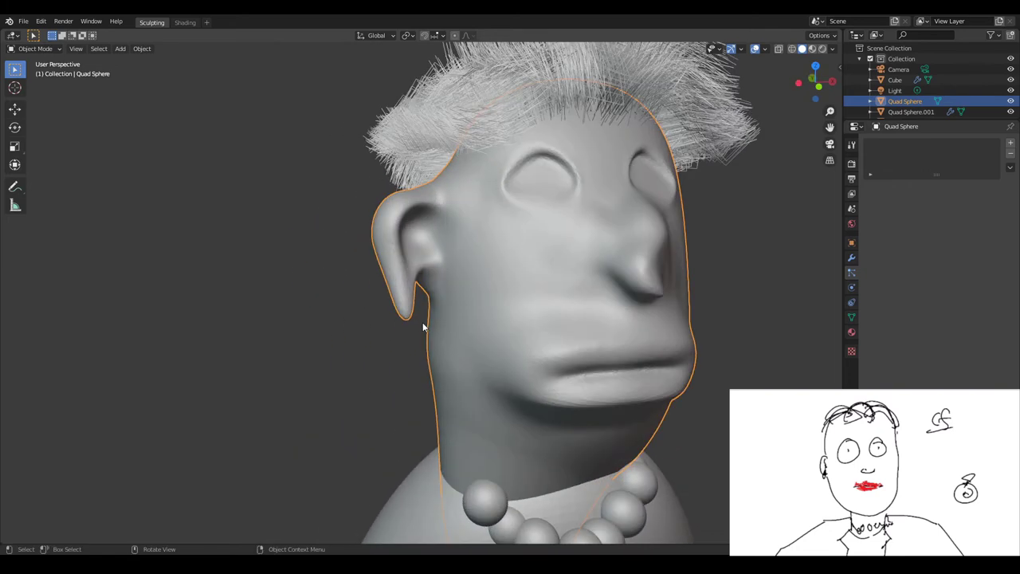
{"action": "key", "text": "shift+a"}
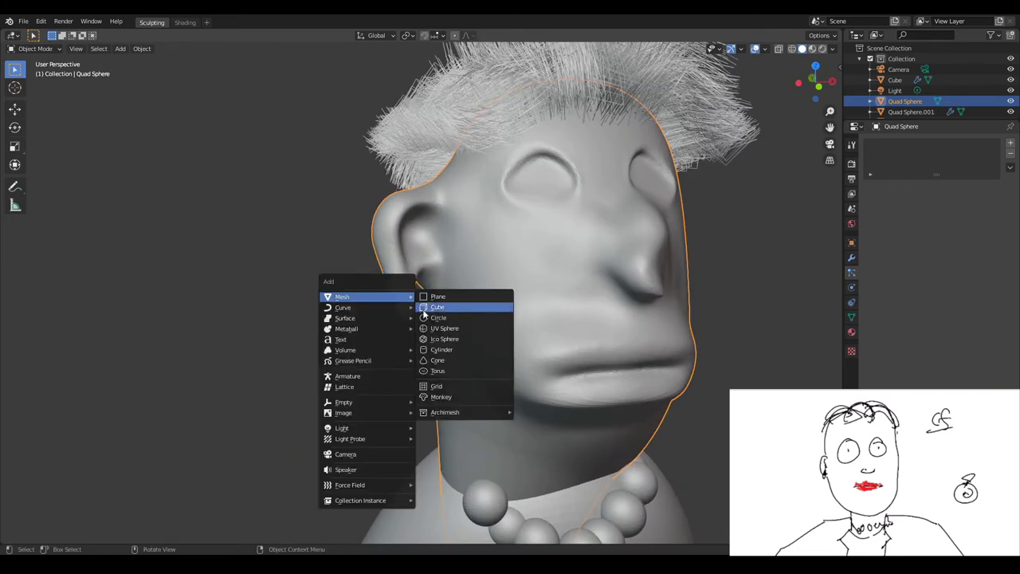
{"action": "left_click", "coordinate": [437, 309]}
{"action": "scroll", "coordinate": [445, 335], "scroll_direction": "down", "scroll_amount": 4}
{"action": "key", "text": "s"}
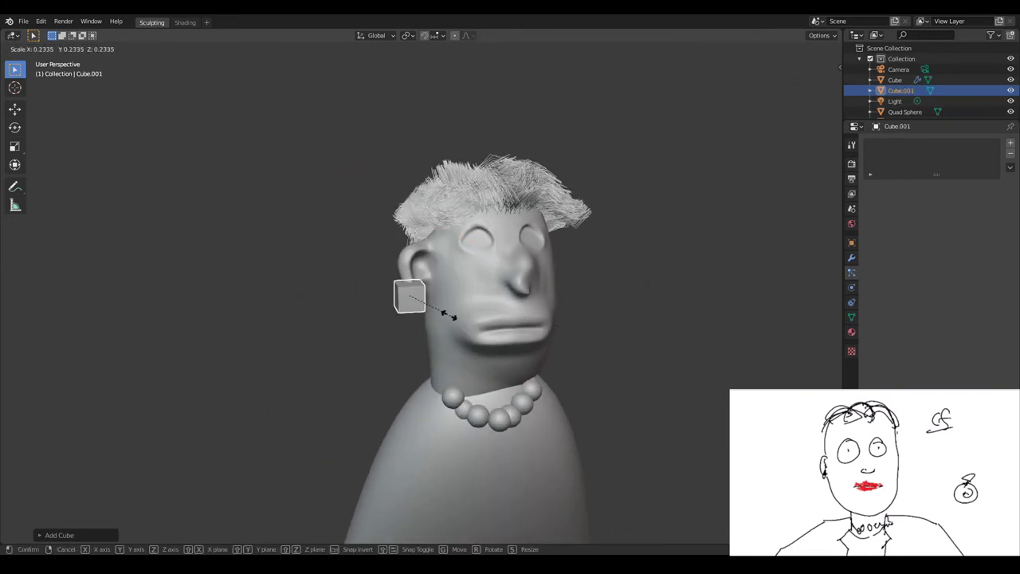
{"action": "left_click", "coordinate": [445, 303]}
Stretch the cube along Z into a tall bar and rotate it into an earring angle
{"action": "key", "text": "s"}
{"action": "key", "text": "z"}
{"action": "left_click", "coordinate": [439, 352]}
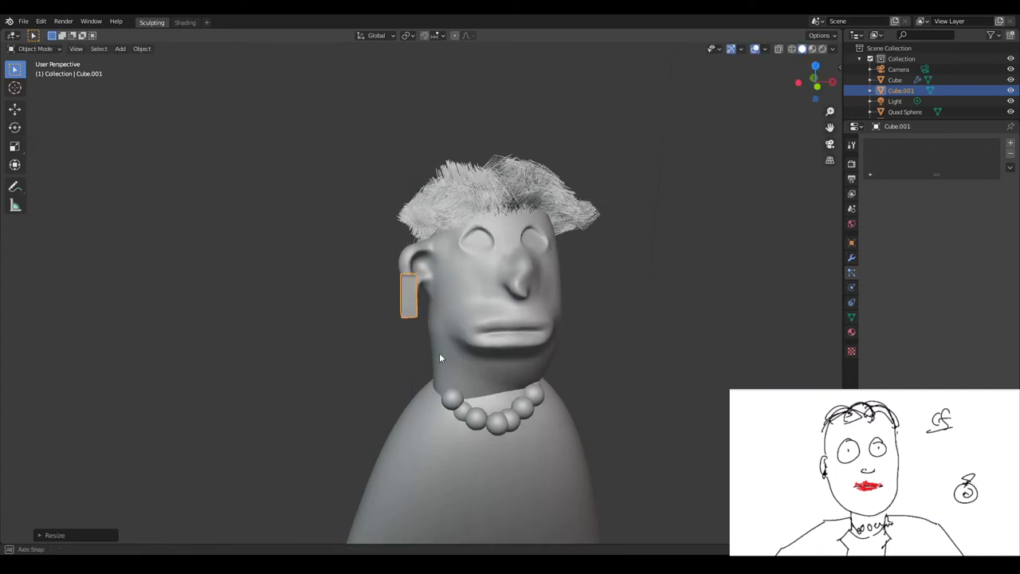
{"action": "scroll", "coordinate": [439, 353], "scroll_direction": "up", "scroll_amount": 5}
{"action": "middle_click_drag", "start_coordinate": [439, 367], "coordinate": [404, 331]}
{"action": "key", "text": "r"}
{"action": "key", "text": "r"}
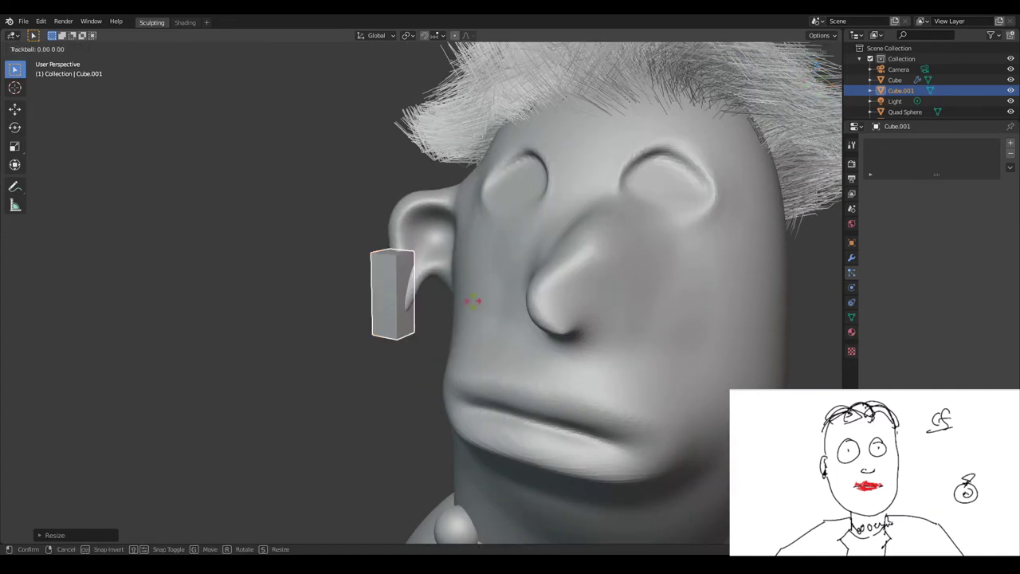
{"action": "left_click", "coordinate": [456, 277]}
{"action": "key", "text": "r"}
{"action": "key", "text": "r"}
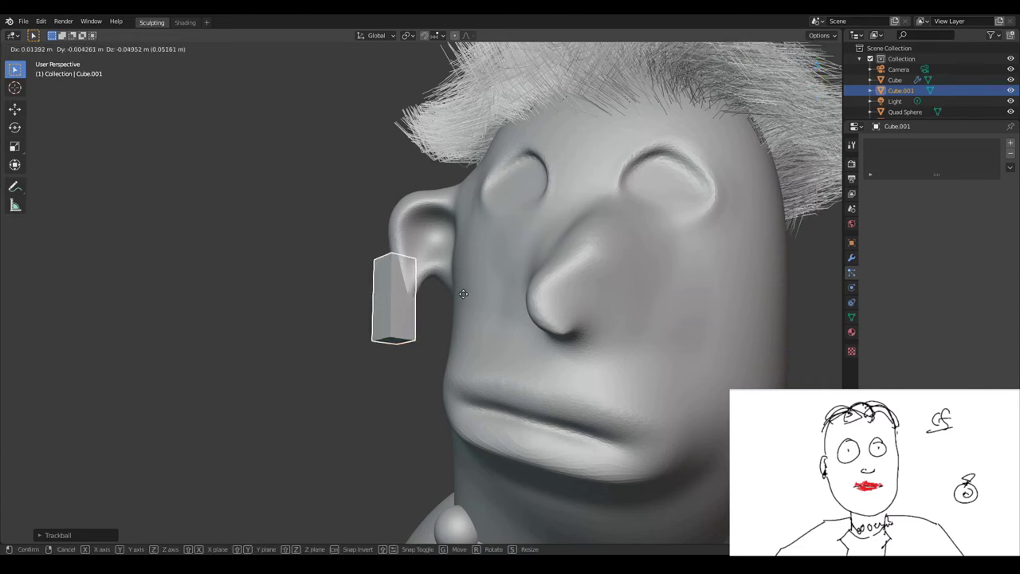
{"action": "left_click", "coordinate": [470, 309]}
Toggle the earring into Edit Mode and back, then select the head
{"action": "key", "text": "Tab"}
{"action": "scroll", "coordinate": [469, 309], "scroll_direction": "down", "scroll_amount": 5}
{"action": "mouse_move", "coordinate": [469, 309]}
{"action": "middle_mouse_down"}
{"action": "mouse_move", "coordinate": [509, 409]}
{"action": "mouse_move", "coordinate": [458, 380]}
{"action": "middle_mouse_up"}
{"action": "key", "text": "Tab"}
{"action": "scroll", "coordinate": [495, 402], "scroll_direction": "down", "scroll_amount": 4}
{"action": "scroll", "coordinate": [459, 375], "scroll_direction": "up", "scroll_amount": 3}
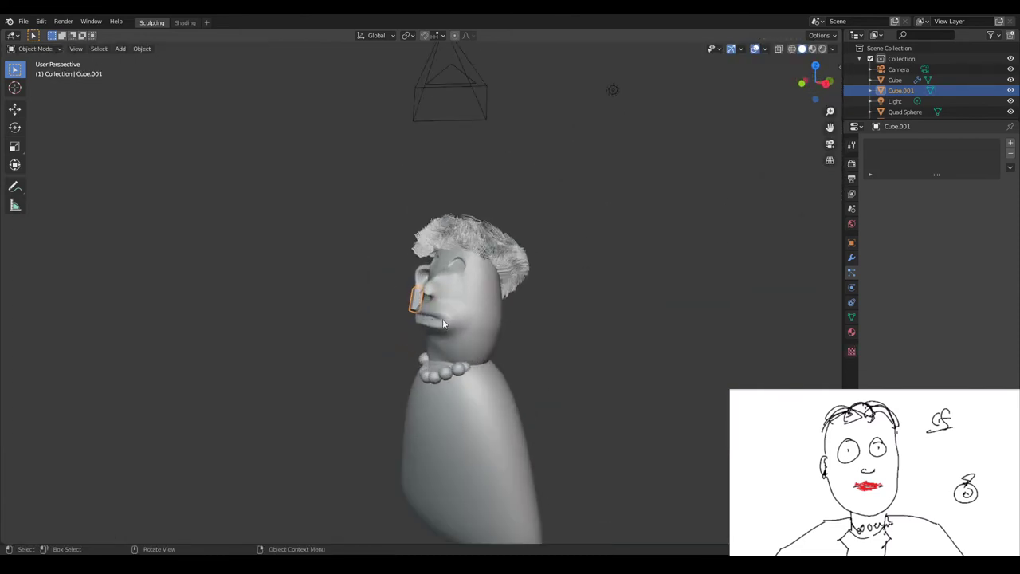
{"action": "left_click", "coordinate": [442, 319]}
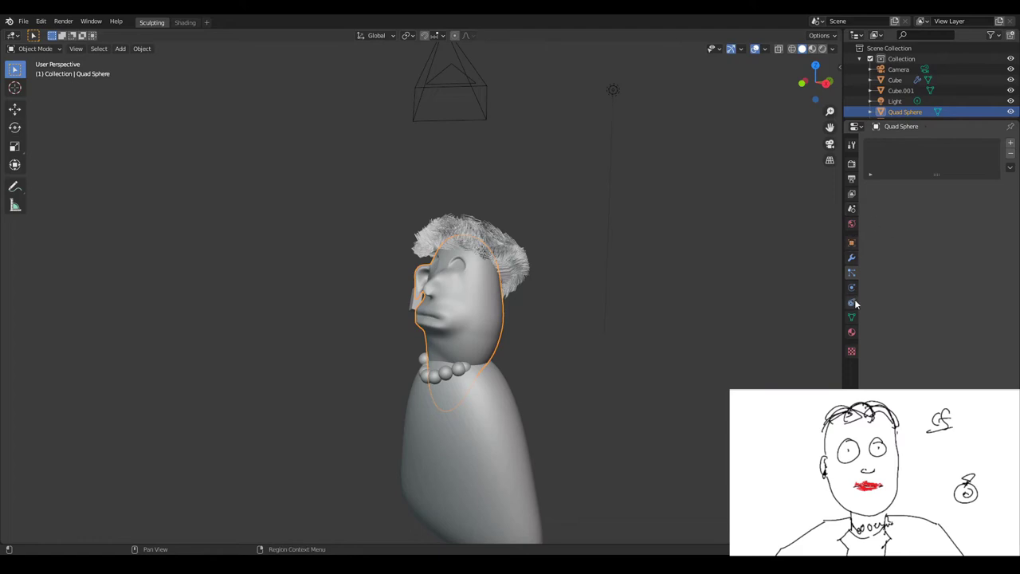
Set the head material's base colour to pale cream and switch to material preview
{"action": "left_click", "coordinate": [851, 332]}
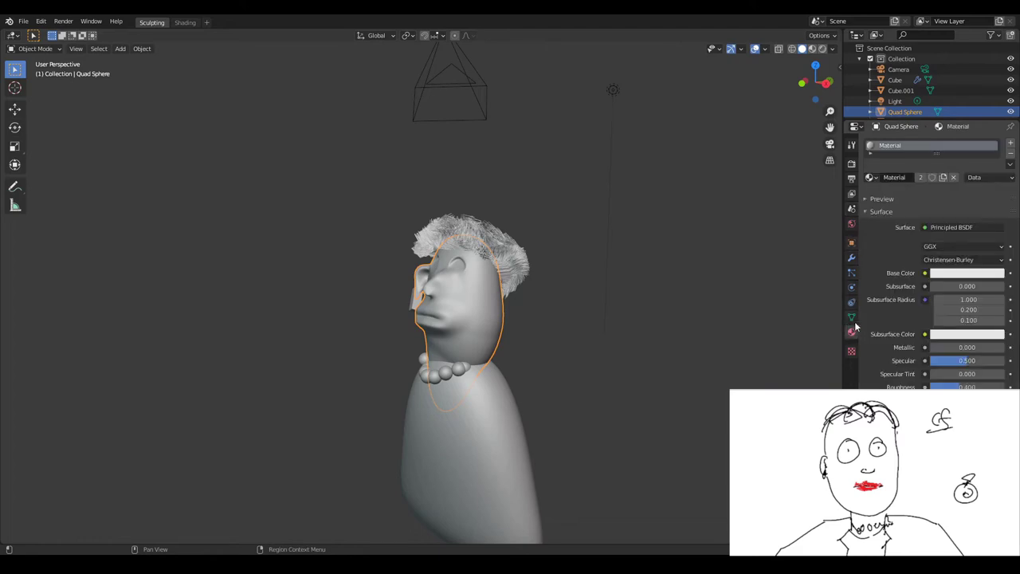
{"action": "left_click", "coordinate": [967, 272]}
{"action": "left_click", "coordinate": [930, 178]}
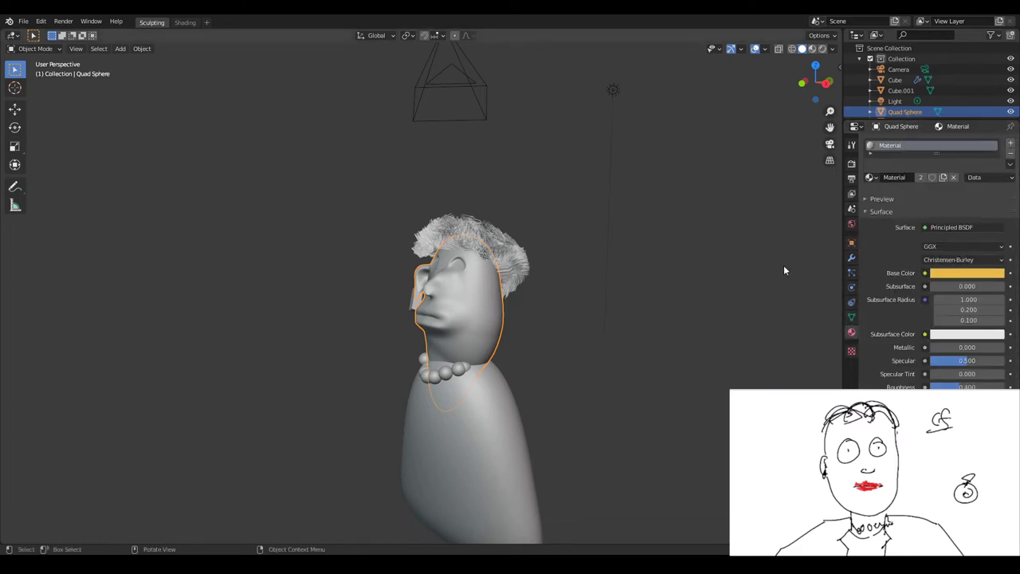
{"action": "left_click", "coordinate": [814, 50]}
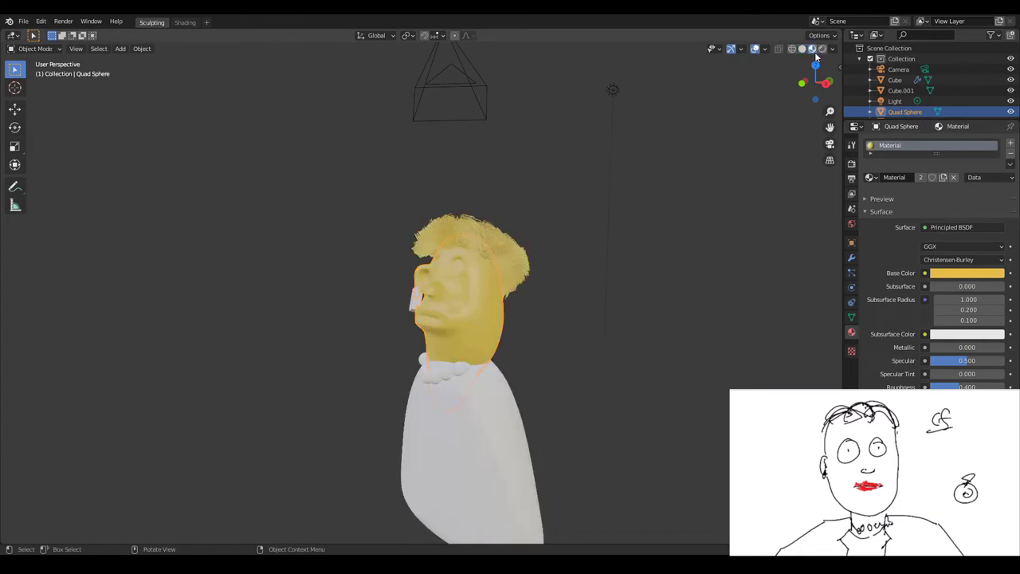
{"action": "left_click", "coordinate": [948, 272]}
{"action": "left_click", "coordinate": [954, 180]}
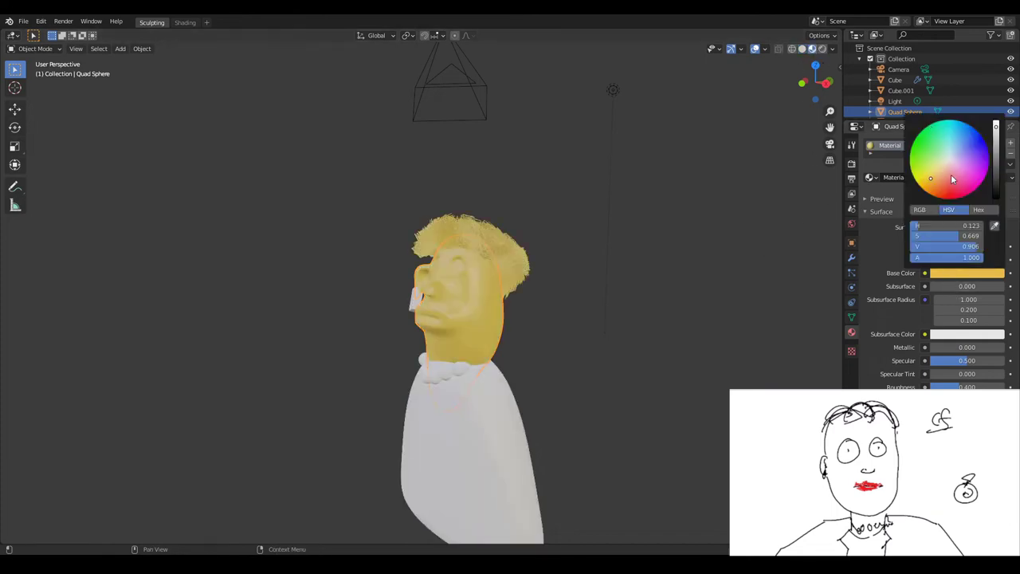
Unlink the shared skin material from the hair and give it a new orange material
{"action": "left_click", "coordinate": [513, 262]}
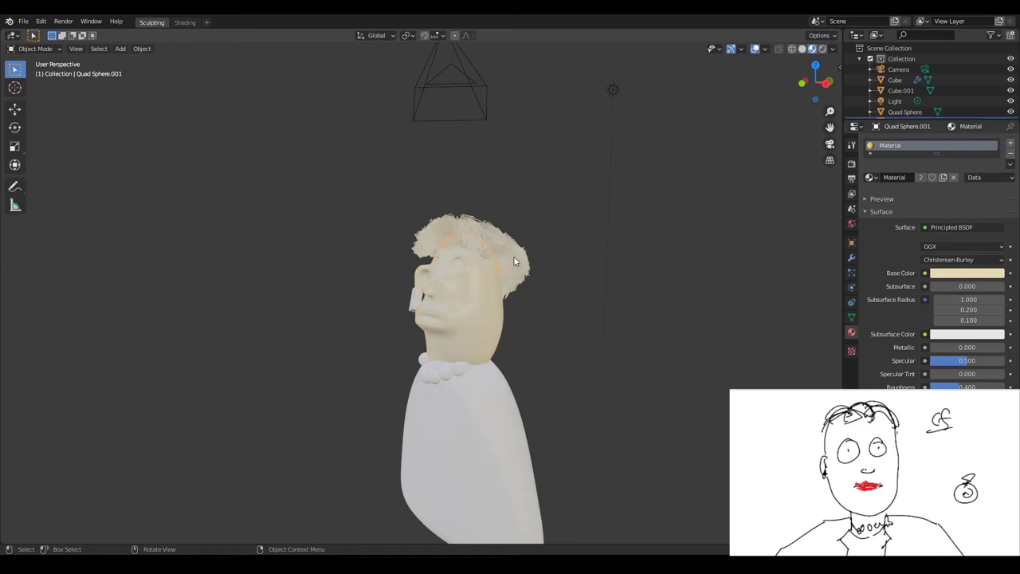
{"action": "left_click", "coordinate": [1010, 153]}
{"action": "left_click", "coordinate": [918, 178]}
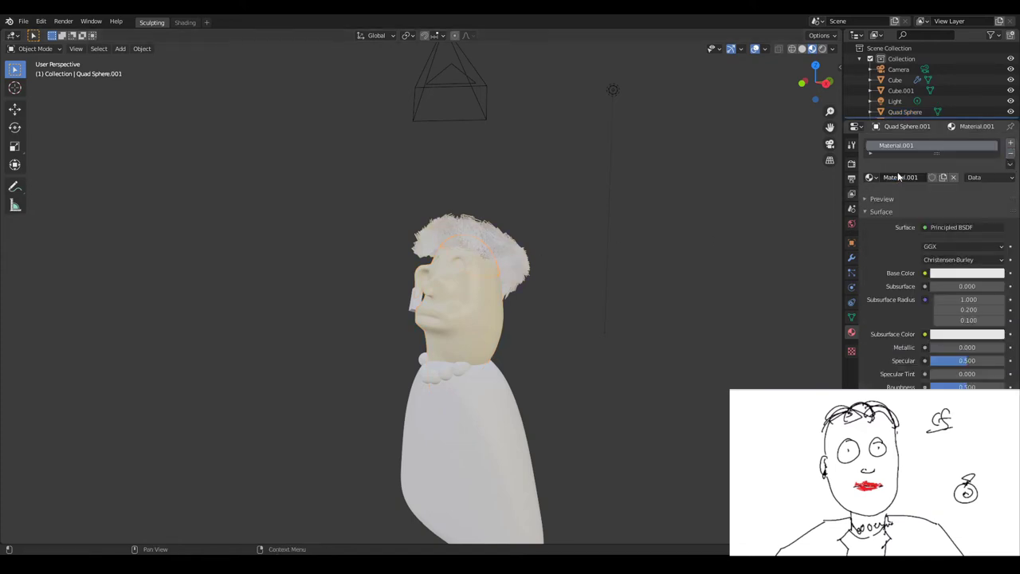
{"action": "left_click", "coordinate": [950, 274]}
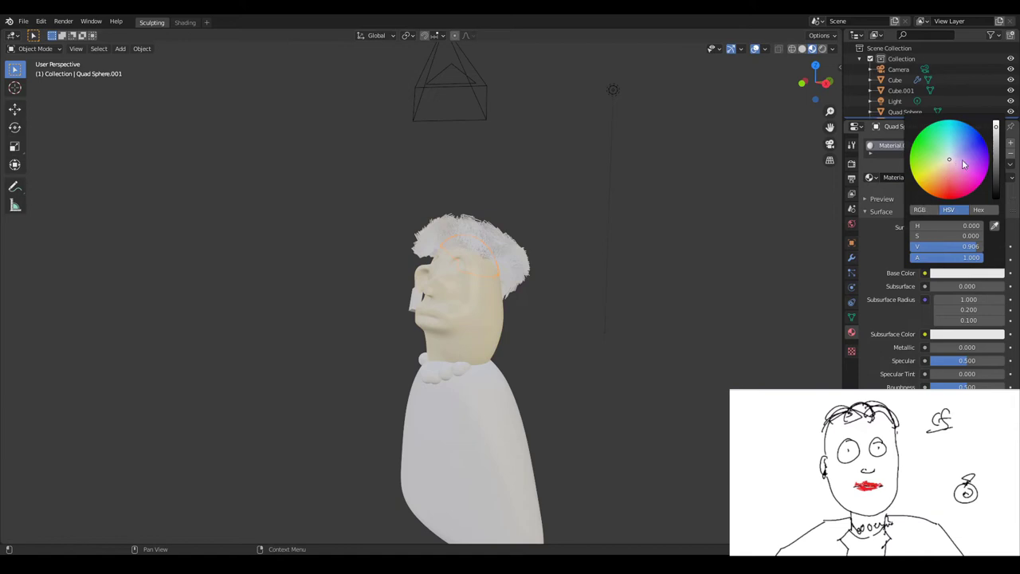
{"action": "left_click_drag", "start_coordinate": [994, 181], "coordinate": [995, 199]}
{"action": "middle_click_drag", "start_coordinate": [796, 201], "coordinate": [549, 282]}
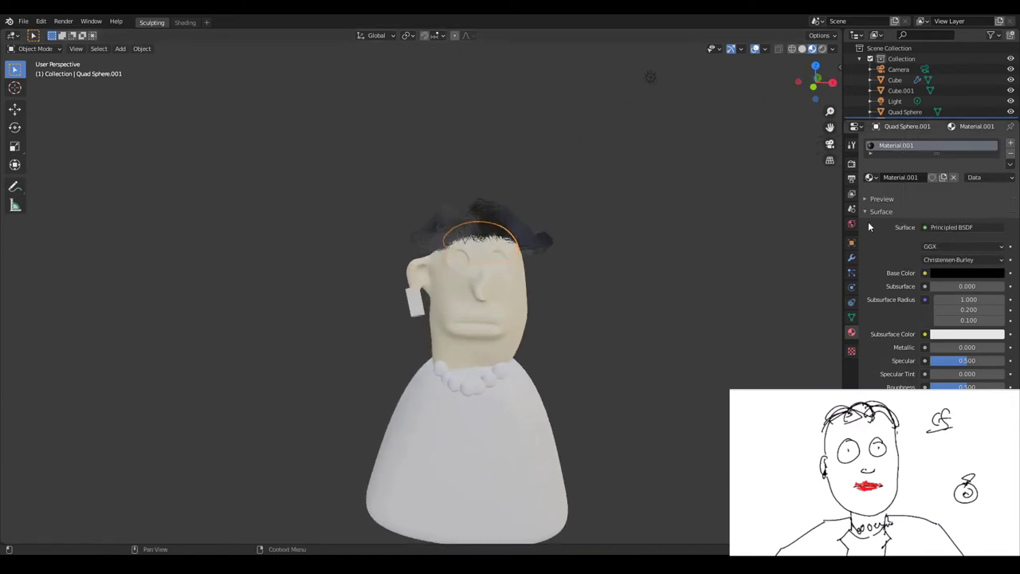
{"action": "left_click", "coordinate": [965, 272]}
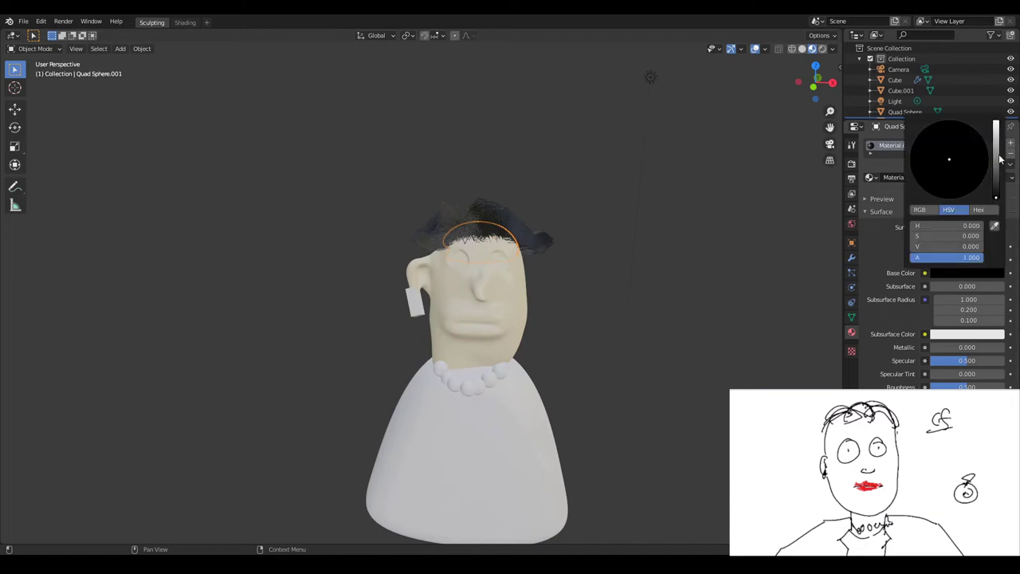
{"action": "left_click_drag", "start_coordinate": [1000, 160], "coordinate": [996, 124]}
{"action": "left_click_drag", "start_coordinate": [948, 160], "coordinate": [968, 137]}
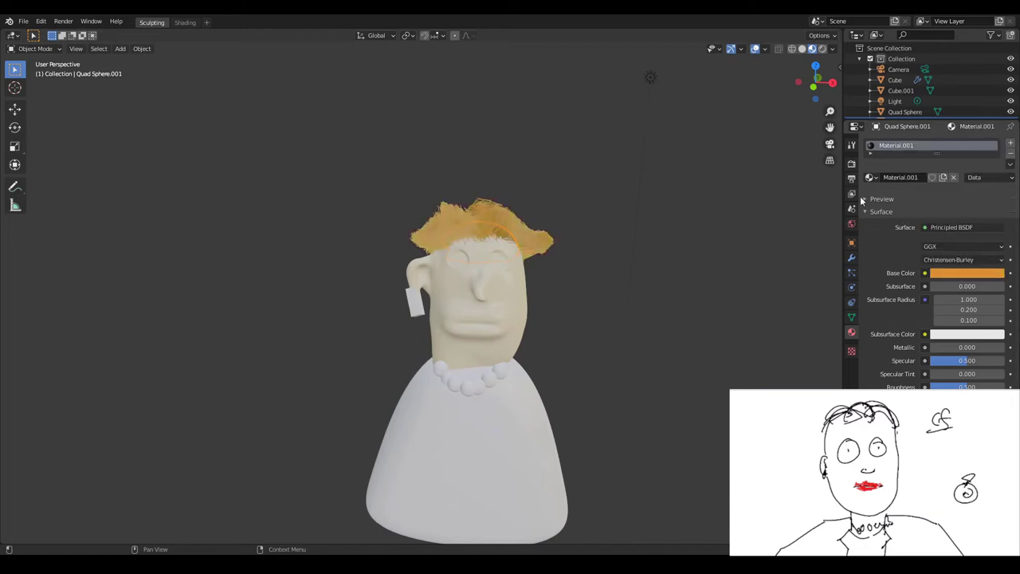
{"action": "mouse_move", "coordinate": [621, 263]}
{"action": "middle_mouse_down"}
{"action": "mouse_move", "coordinate": [585, 268]}
{"action": "mouse_move", "coordinate": [586, 296]}
{"action": "middle_mouse_up"}
Give the body a new blue material
{"action": "left_click", "coordinate": [486, 423]}
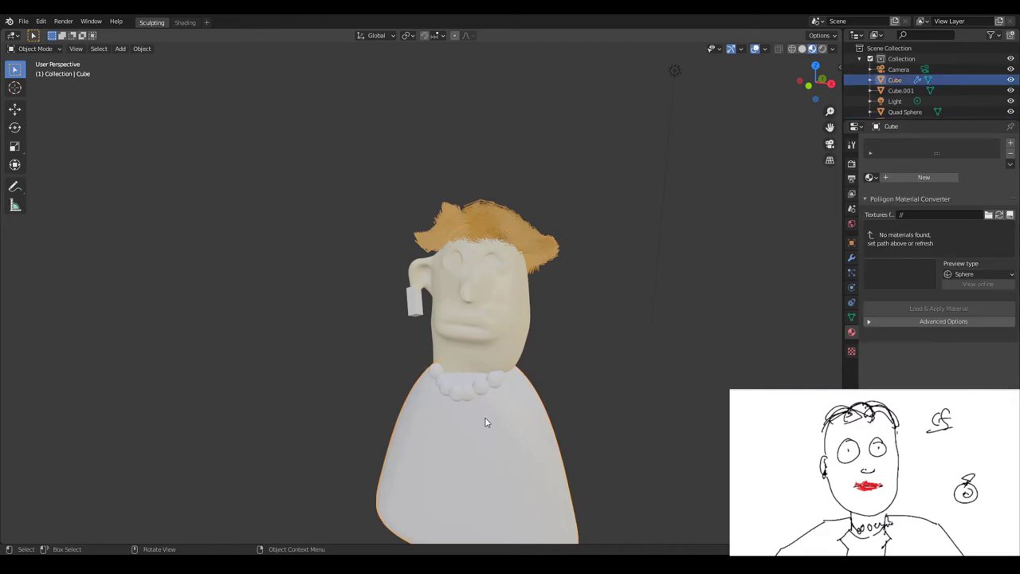
{"action": "left_click", "coordinate": [891, 180]}
{"action": "left_click", "coordinate": [949, 273]}
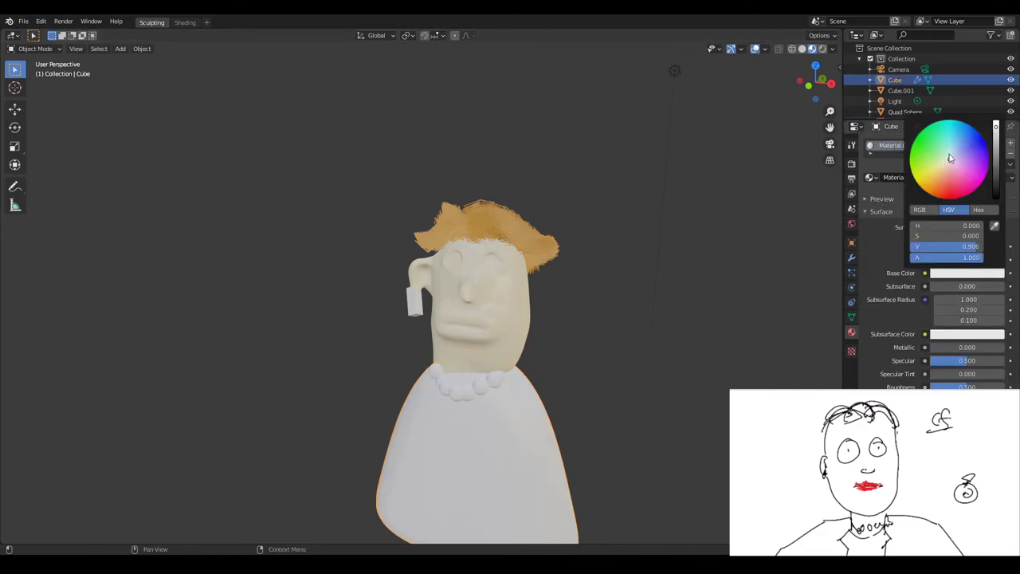
{"action": "left_click_drag", "start_coordinate": [950, 159], "coordinate": [938, 143]}
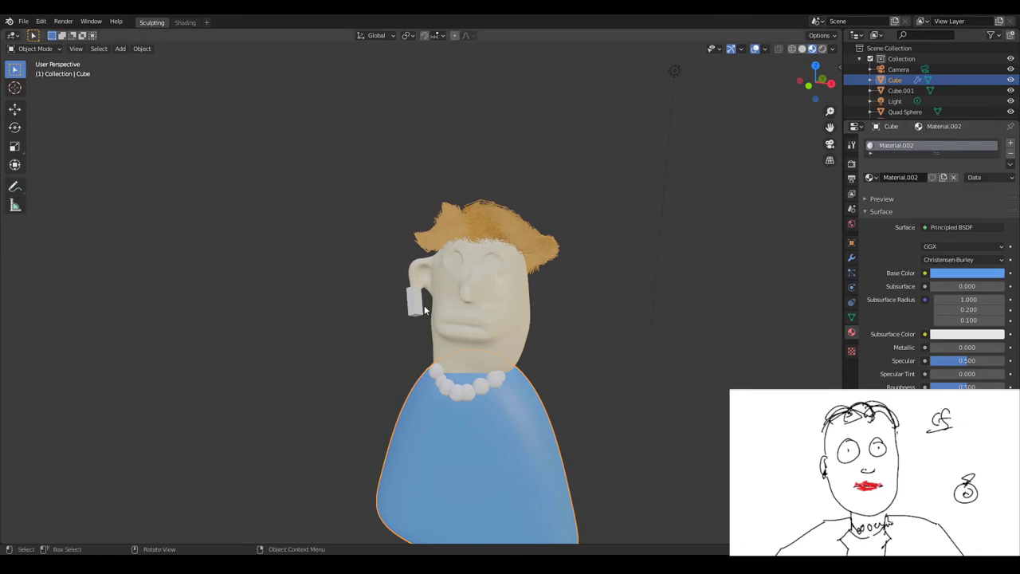
Give the earring a new red material
{"action": "left_click", "coordinate": [422, 306]}
{"action": "left_click", "coordinate": [926, 177]}
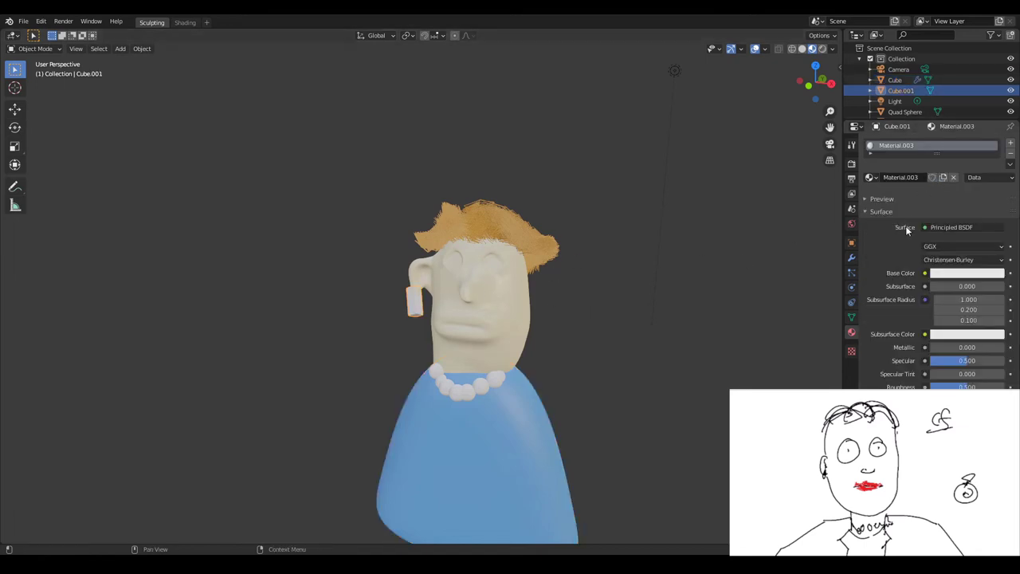
{"action": "left_click", "coordinate": [966, 272]}
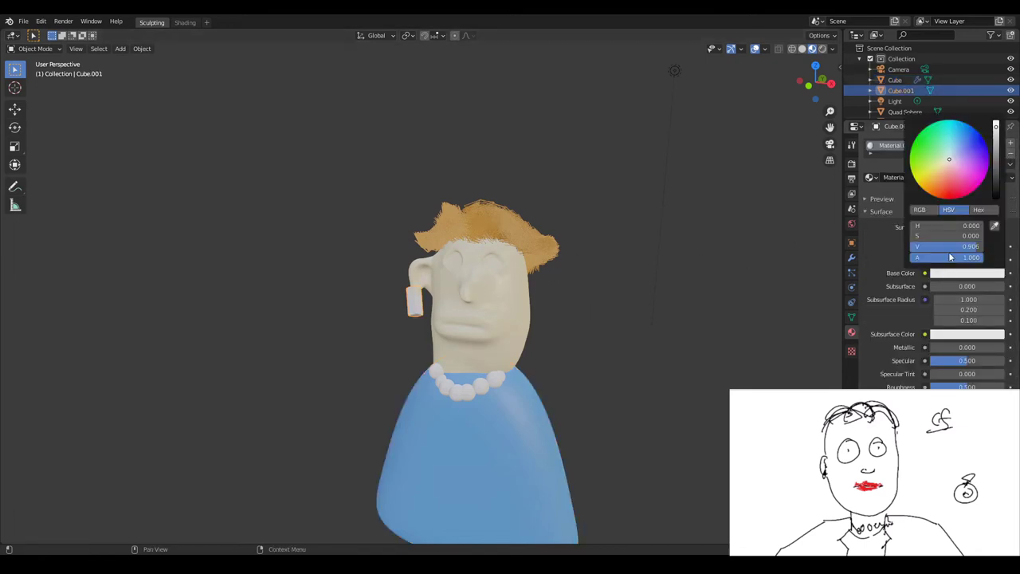
{"action": "left_click_drag", "start_coordinate": [945, 170], "coordinate": [940, 198]}
{"action": "mouse_move", "coordinate": [765, 223]}
{"action": "middle_mouse_down"}
{"action": "mouse_move", "coordinate": [669, 221]}
{"action": "mouse_move", "coordinate": [719, 233]}
{"action": "middle_mouse_up"}
{"action": "scroll", "coordinate": [582, 275], "scroll_direction": "up", "scroll_amount": 4}
{"action": "right_click", "coordinate": [576, 253]}
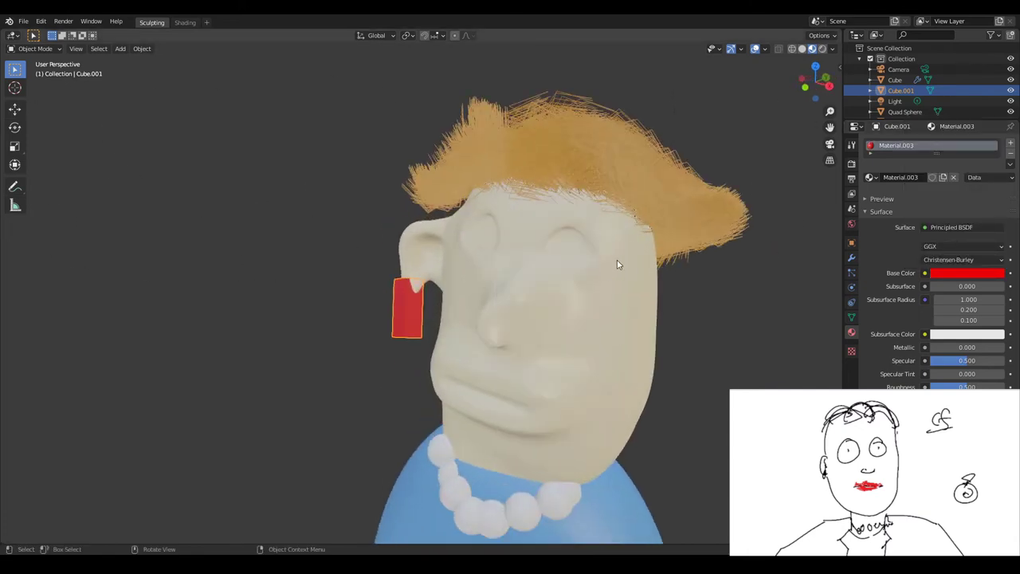
Add a UV sphere, shrink it to eyeball size, and place it in one eye socket
{"action": "key", "text": "shift+a"}
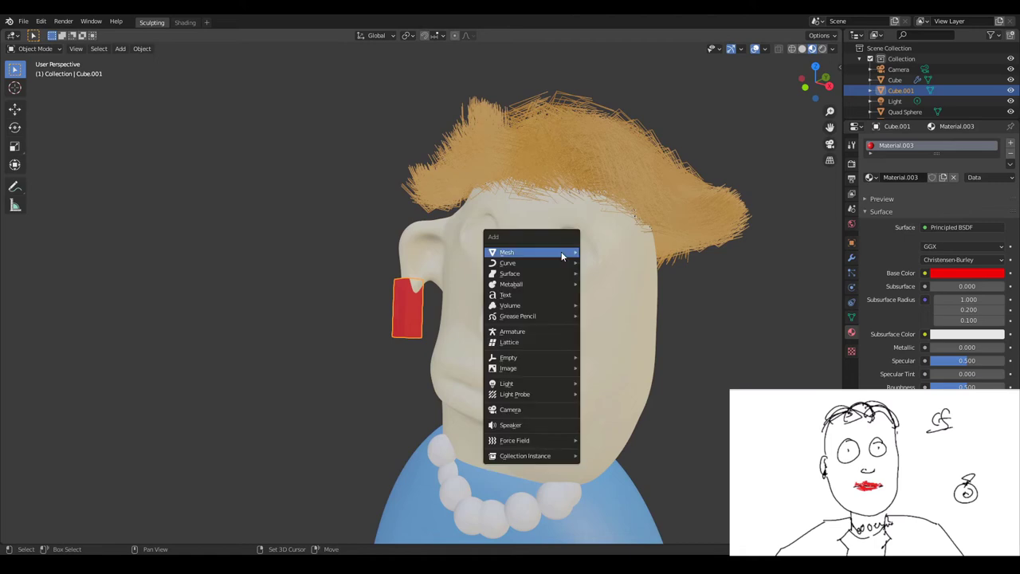
{"action": "left_click", "coordinate": [609, 284]}
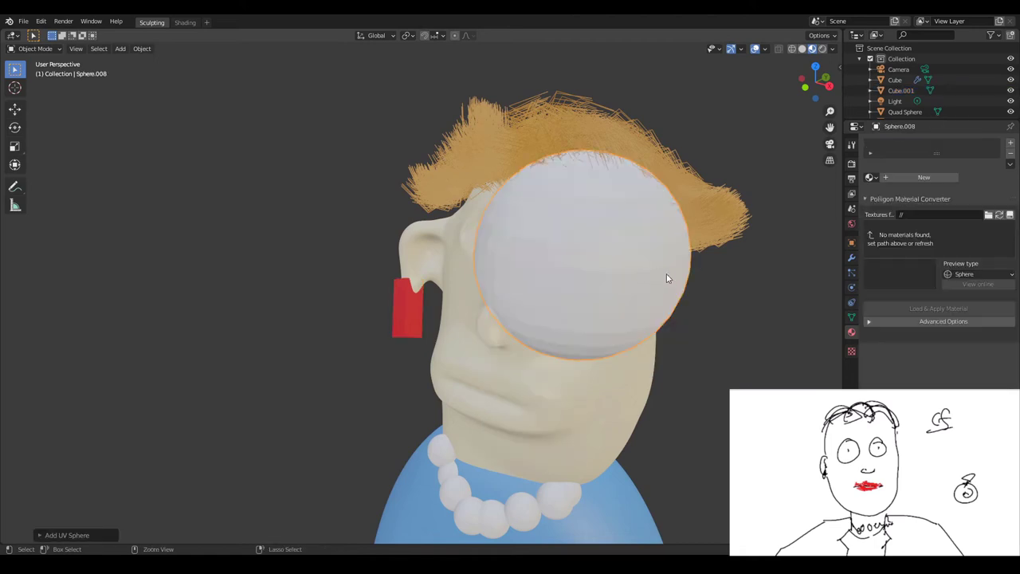
{"action": "key", "text": "s"}
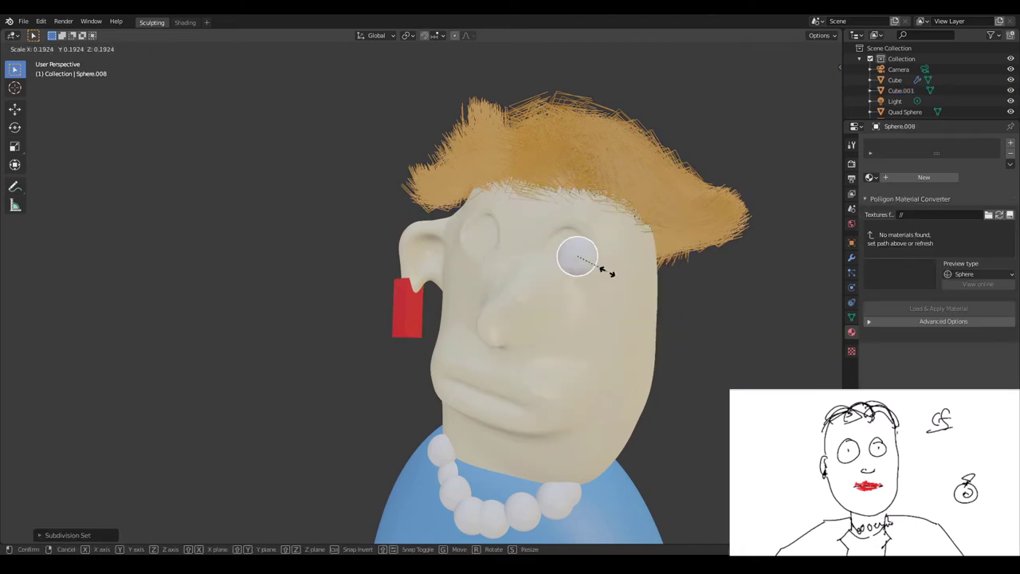
{"action": "left_click", "coordinate": [610, 268]}
{"action": "middle_click_drag", "start_coordinate": [610, 269], "coordinate": [652, 307]}
{"action": "scroll", "coordinate": [651, 306], "scroll_direction": "up", "scroll_amount": 2}
{"action": "key", "text": "g"}
{"action": "left_click", "coordinate": [677, 292]}
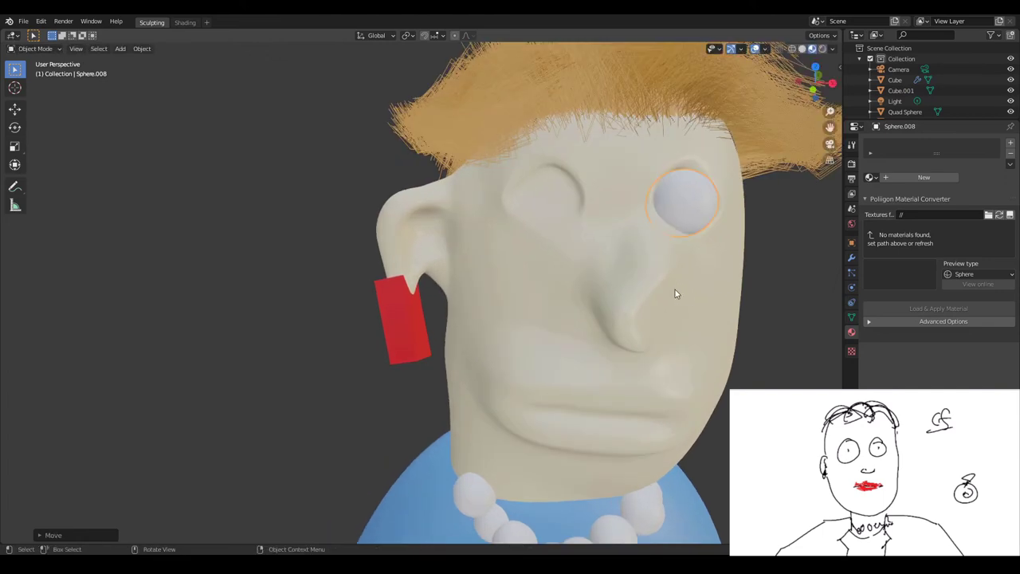
Duplicate the eyeball into the other socket, then rotate its mesh in Edit Mode and deselect all
{"action": "key", "text": "shift+d"}
{"action": "left_click", "coordinate": [550, 278]}
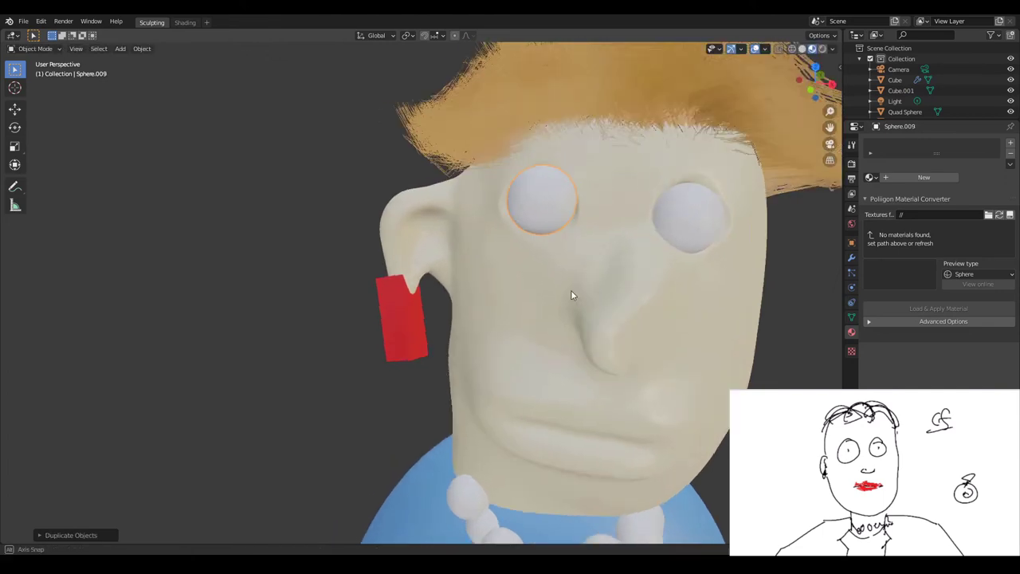
{"action": "mouse_move", "coordinate": [551, 278]}
{"action": "middle_mouse_down"}
{"action": "mouse_move", "coordinate": [536, 303]}
{"action": "mouse_move", "coordinate": [519, 292]}
{"action": "mouse_move", "coordinate": [507, 241]}
{"action": "mouse_move", "coordinate": [494, 253]}
{"action": "middle_mouse_up"}
{"action": "key", "text": "Tab"}
{"action": "scroll", "coordinate": [519, 291], "scroll_direction": "up", "scroll_amount": 3}
{"action": "key", "text": "r"}
{"action": "key", "text": "r"}
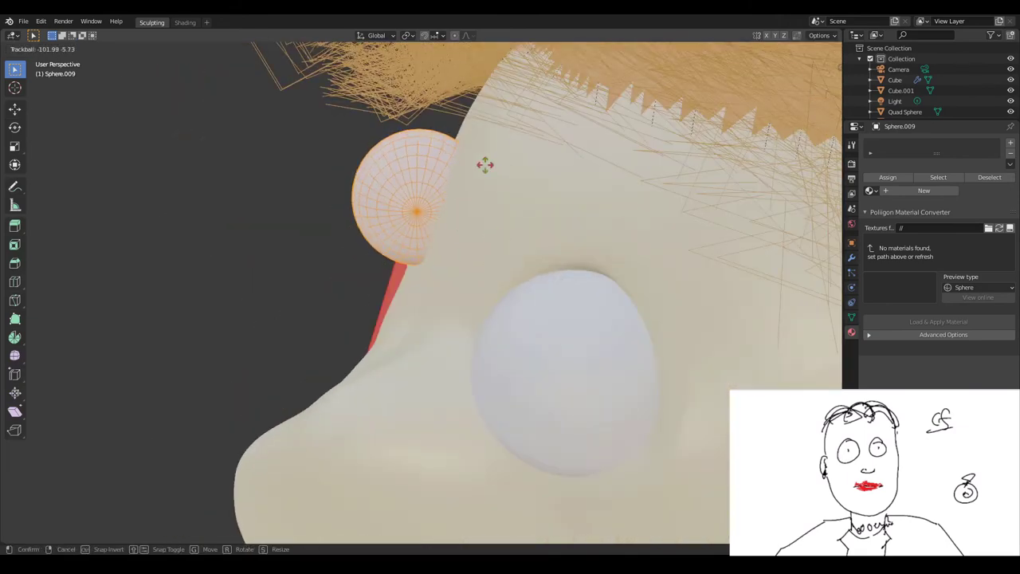
{"action": "left_click", "coordinate": [437, 162]}
{"action": "middle_click_drag", "start_coordinate": [437, 162], "coordinate": [475, 186]}
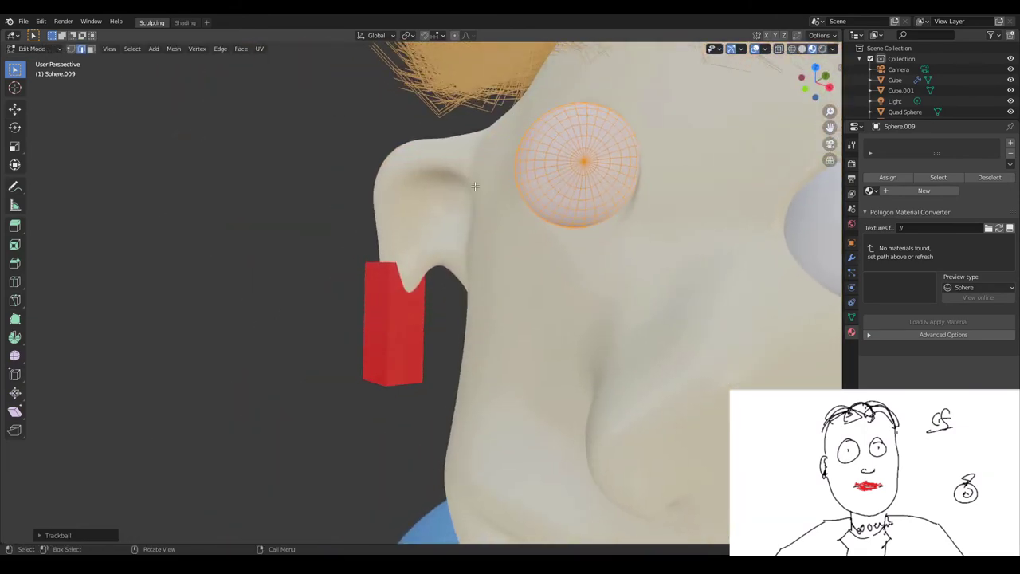
{"action": "key", "text": "alt+a"}
Circle-select the vertices at the front centre of the eyeball as the pupil
{"action": "key", "text": "c"}
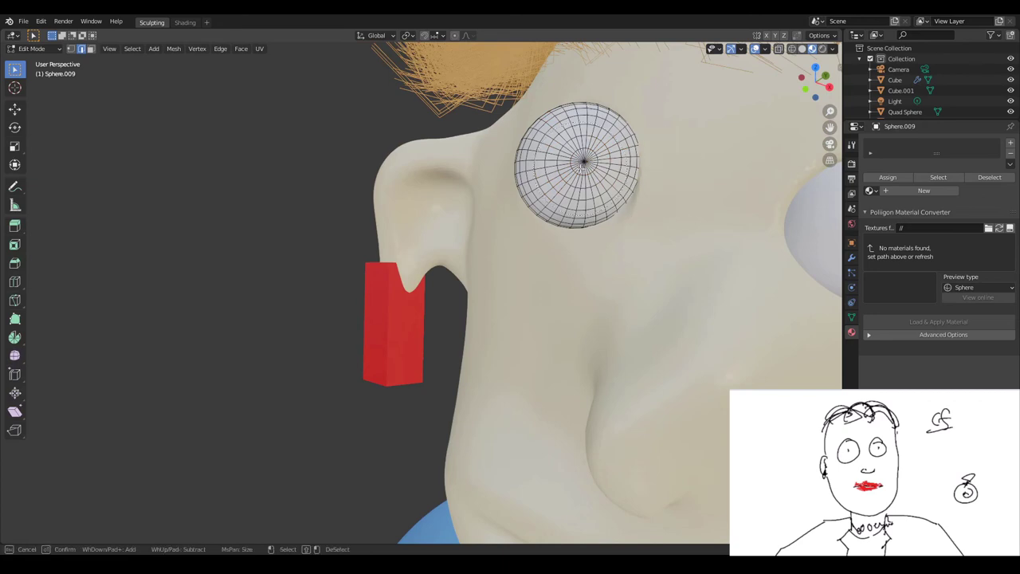
{"action": "left_click", "coordinate": [584, 162]}
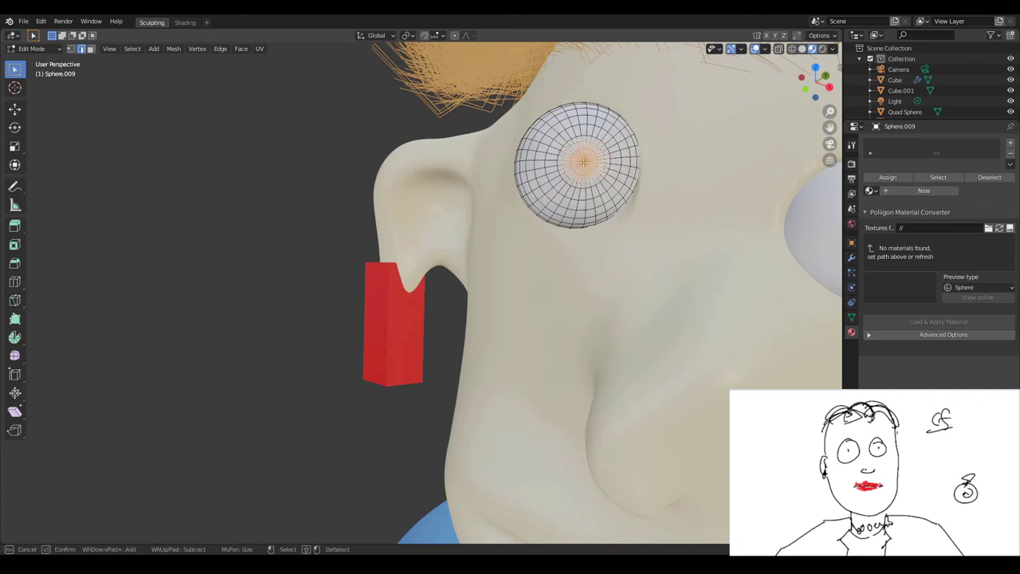
{"action": "right_click", "coordinate": [584, 162]}
{"action": "middle_click_drag", "start_coordinate": [584, 161], "coordinate": [609, 203]}
{"action": "scroll", "coordinate": [635, 208], "scroll_direction": "down", "scroll_amount": 1}
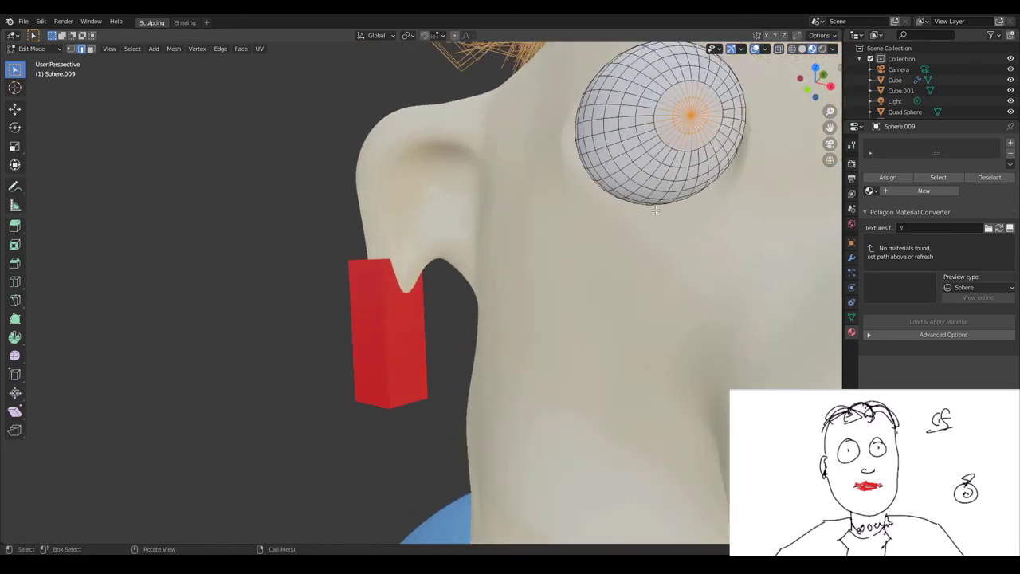
{"action": "scroll", "coordinate": [635, 208], "scroll_direction": "down", "scroll_amount": 3}
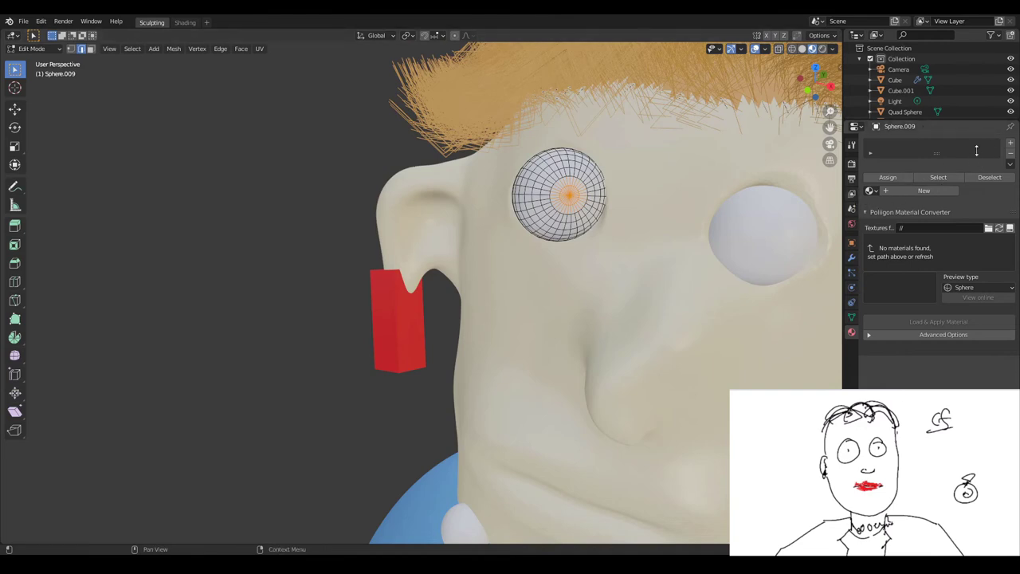
Give the eyeball a white material and assign a black pupil material to the selection
{"action": "left_click", "coordinate": [1009, 141]}
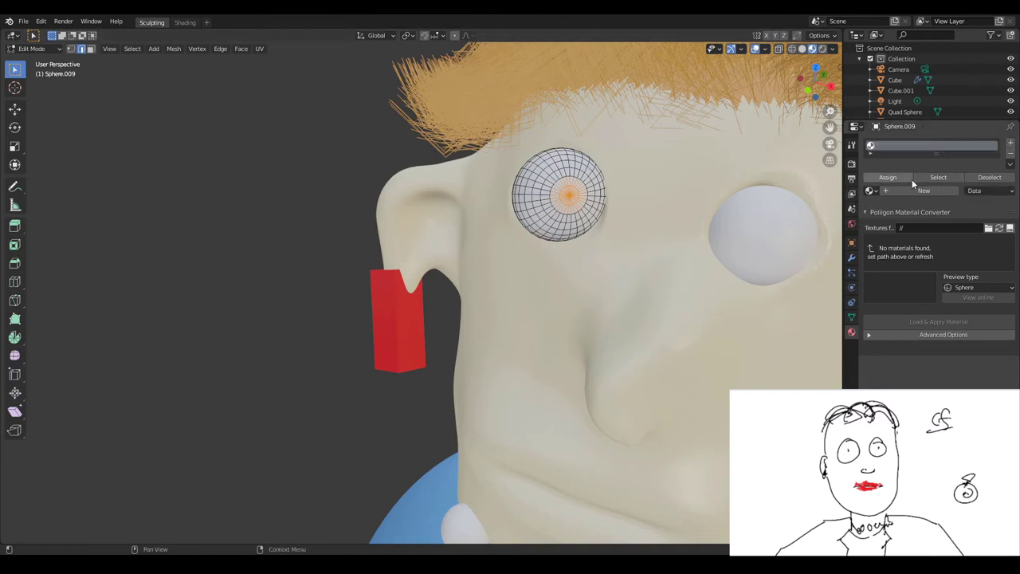
{"action": "left_click", "coordinate": [924, 190]}
{"action": "left_click", "coordinate": [1009, 142]}
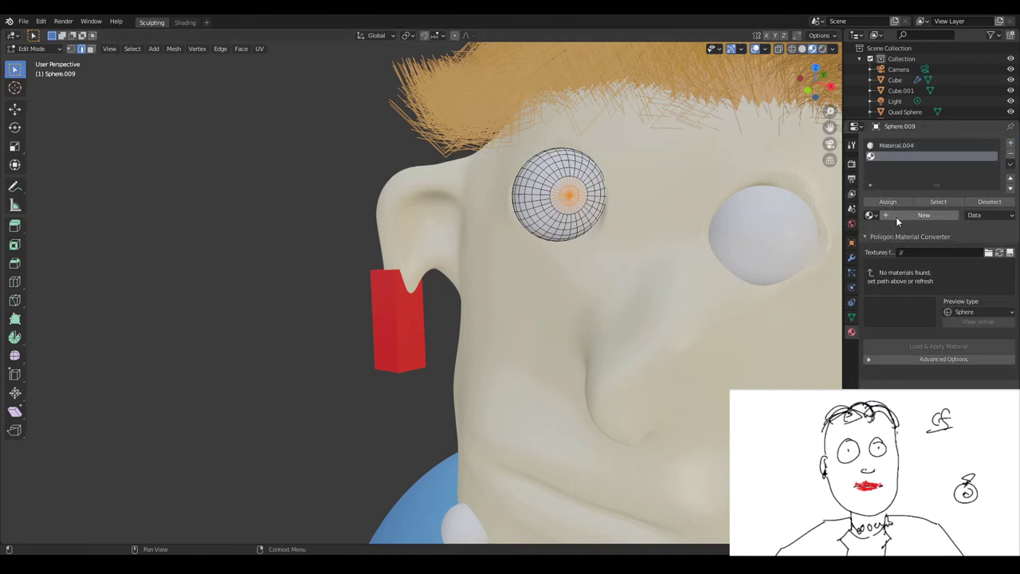
{"action": "left_click", "coordinate": [923, 215]}
{"action": "left_click", "coordinate": [947, 315]}
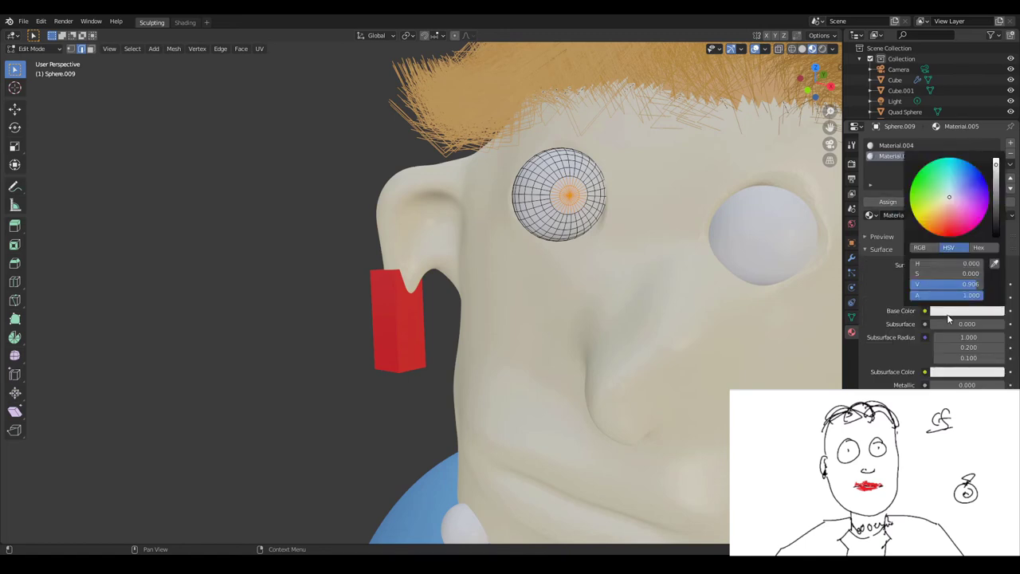
{"action": "left_click", "coordinate": [995, 236]}
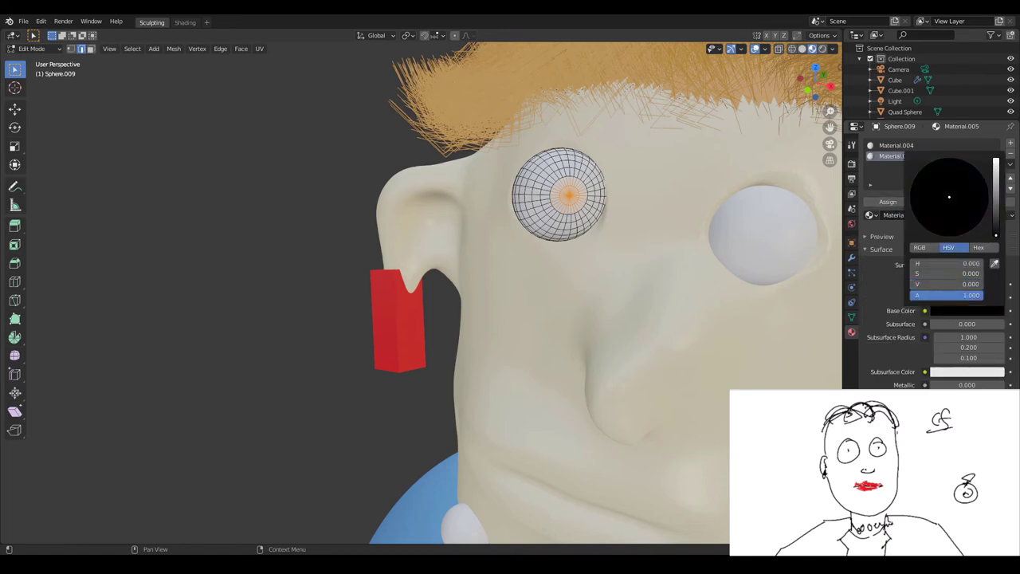
{"action": "left_click", "coordinate": [894, 206]}
{"action": "key", "text": "Tab"}
Compare solid and material preview shading, then delete the plain right eyeball
{"action": "mouse_move", "coordinate": [669, 227]}
{"action": "middle_mouse_down"}
{"action": "mouse_move", "coordinate": [652, 223]}
{"action": "mouse_move", "coordinate": [644, 244]}
{"action": "middle_mouse_up"}
{"action": "left_click", "coordinate": [633, 245]}
{"action": "key", "text": "z"}
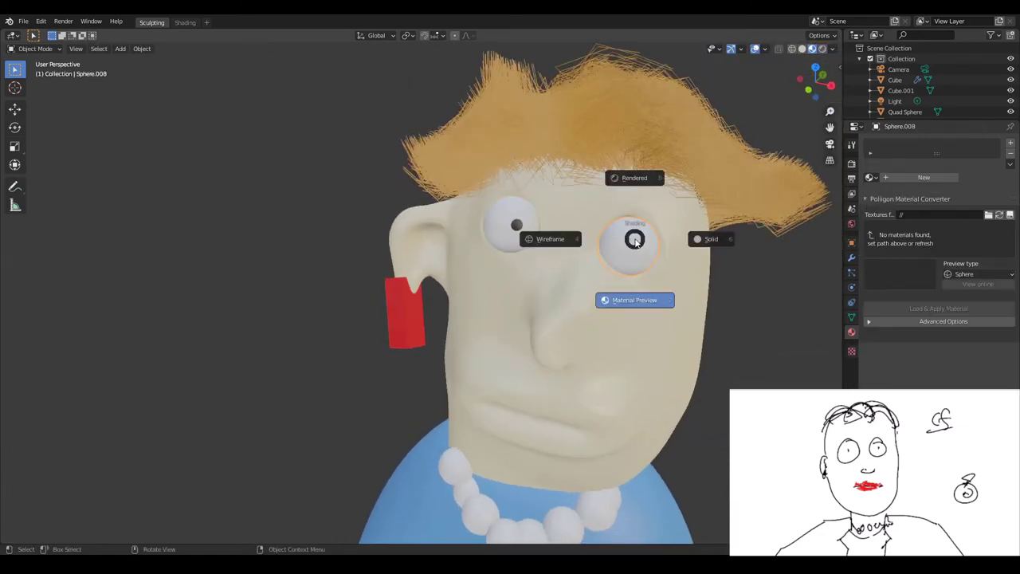
{"action": "left_click", "coordinate": [632, 247]}
{"action": "key", "text": "z"}
{"action": "left_click", "coordinate": [634, 250]}
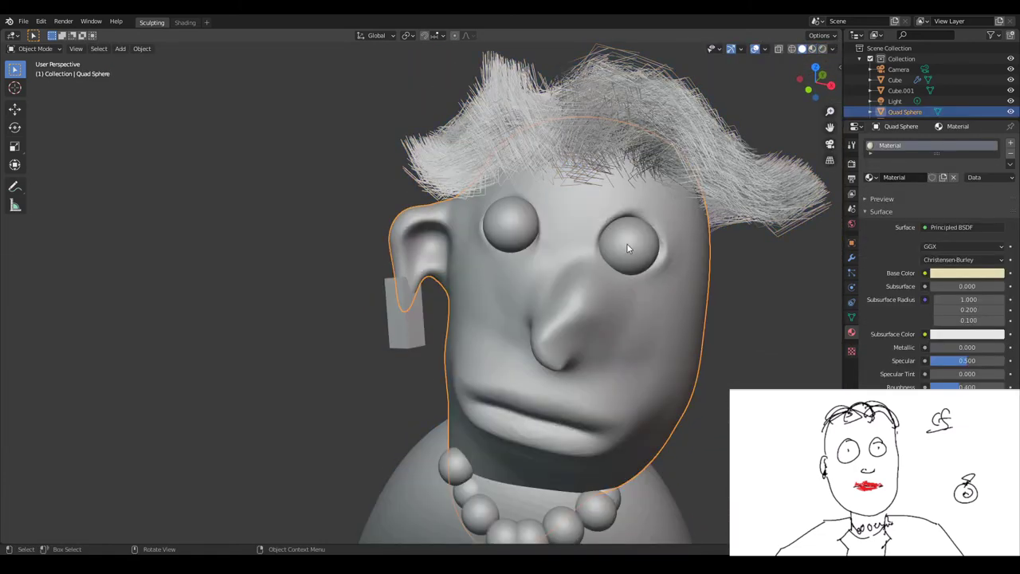
{"action": "left_click", "coordinate": [812, 49]}
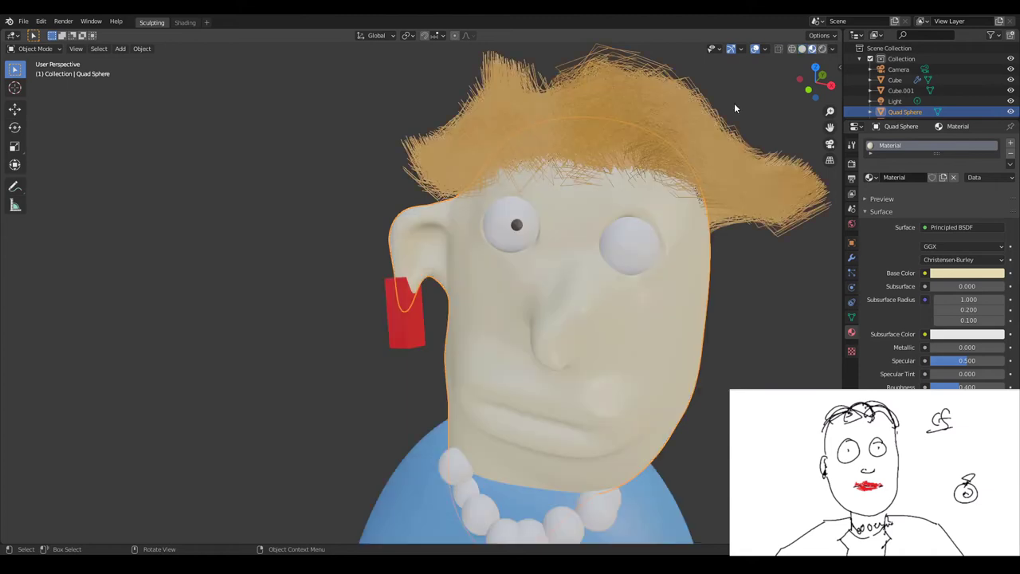
{"action": "left_click", "coordinate": [634, 246]}
{"action": "key", "text": "z"}
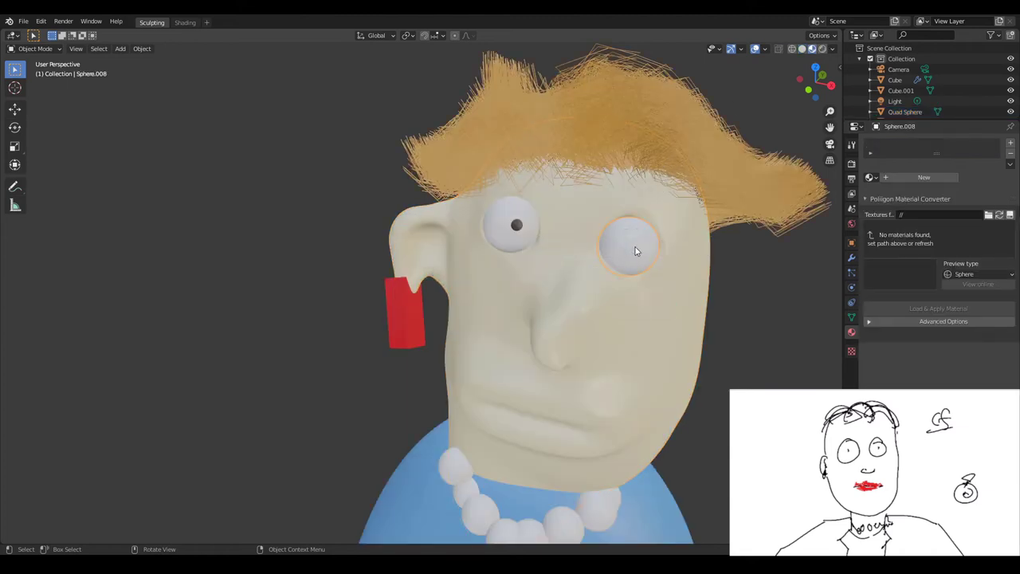
{"action": "key", "text": "Delete"}
Duplicate the finished left eyeball into the right eye socket
{"action": "left_click", "coordinate": [537, 234]}
{"action": "middle_click_drag", "start_coordinate": [536, 232], "coordinate": [547, 235]}
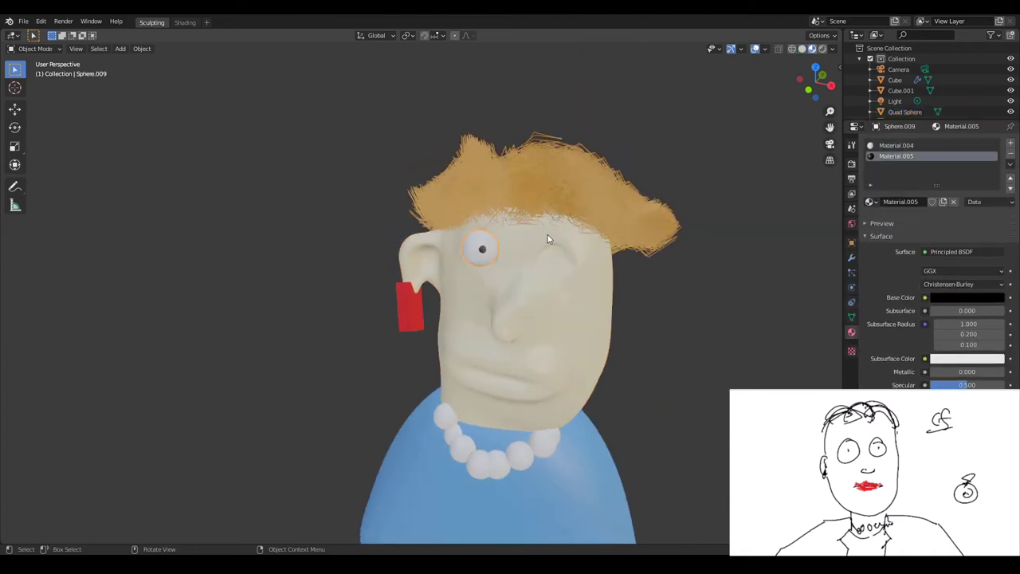
{"action": "key", "text": "shift+d"}
{"action": "left_click", "coordinate": [603, 267]}
{"action": "mouse_move", "coordinate": [603, 266]}
{"action": "middle_mouse_down"}
{"action": "mouse_move", "coordinate": [653, 278]}
{"action": "mouse_move", "coordinate": [562, 246]}
{"action": "mouse_move", "coordinate": [514, 343]}
{"action": "middle_mouse_up"}
{"action": "key", "text": "g"}
{"action": "left_click", "coordinate": [555, 253]}
Select the face mesh and enter Edit Mode
{"action": "left_click", "coordinate": [514, 343]}
{"action": "scroll", "coordinate": [554, 302], "scroll_direction": "up", "scroll_amount": 4}
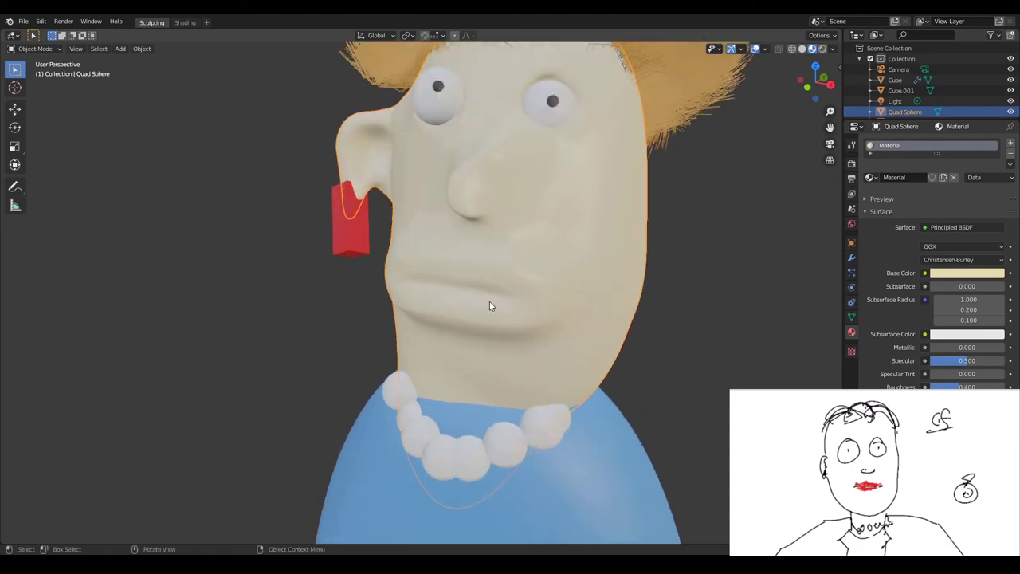
{"action": "key", "text": "Tab"}
Brush-select the vertices around the lips and add a new material slot with a new material
{"action": "key", "text": "c"}
{"action": "mouse_move", "coordinate": [550, 301]}
{"action": "left_mouse_down"}
{"action": "mouse_move", "coordinate": [536, 283]}
{"action": "mouse_move", "coordinate": [430, 307]}
{"action": "left_mouse_up"}
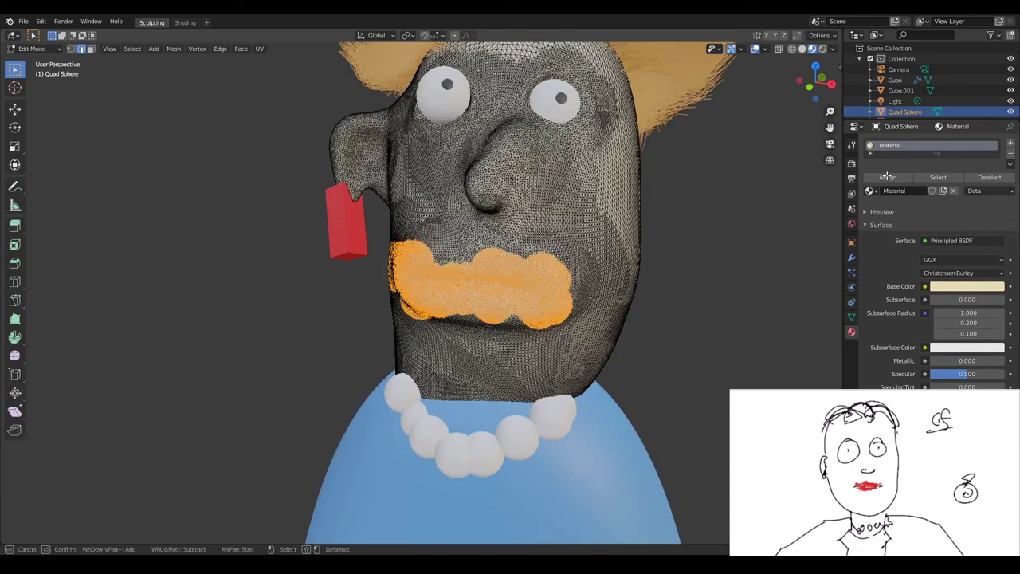
{"action": "left_click", "coordinate": [1010, 141]}
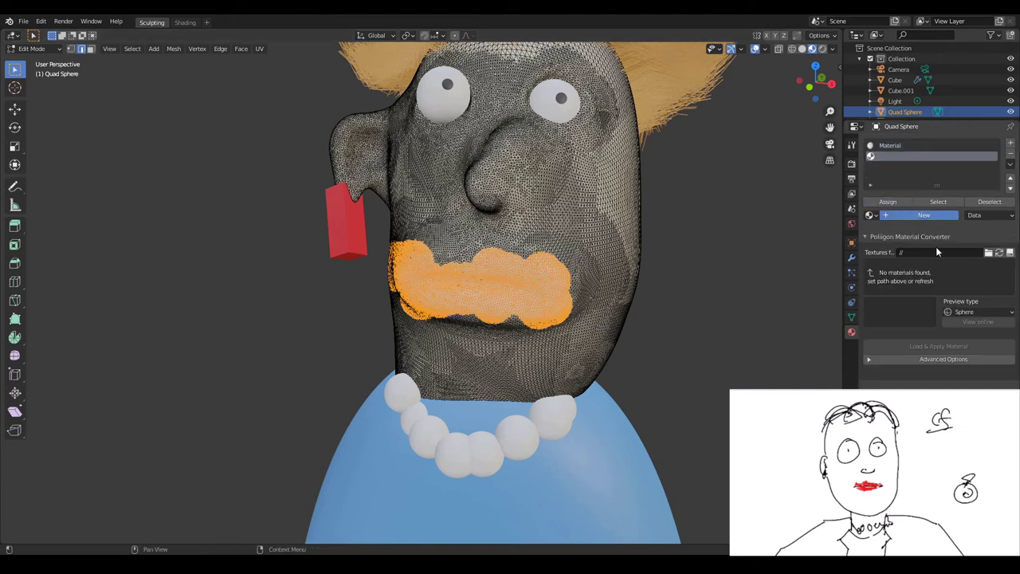
{"action": "left_click", "coordinate": [921, 215]}
Make the new material's base colour red, assign it to the lips, and return to Object Mode
{"action": "left_click", "coordinate": [956, 311]}
{"action": "left_click_drag", "start_coordinate": [932, 228], "coordinate": [950, 233]}
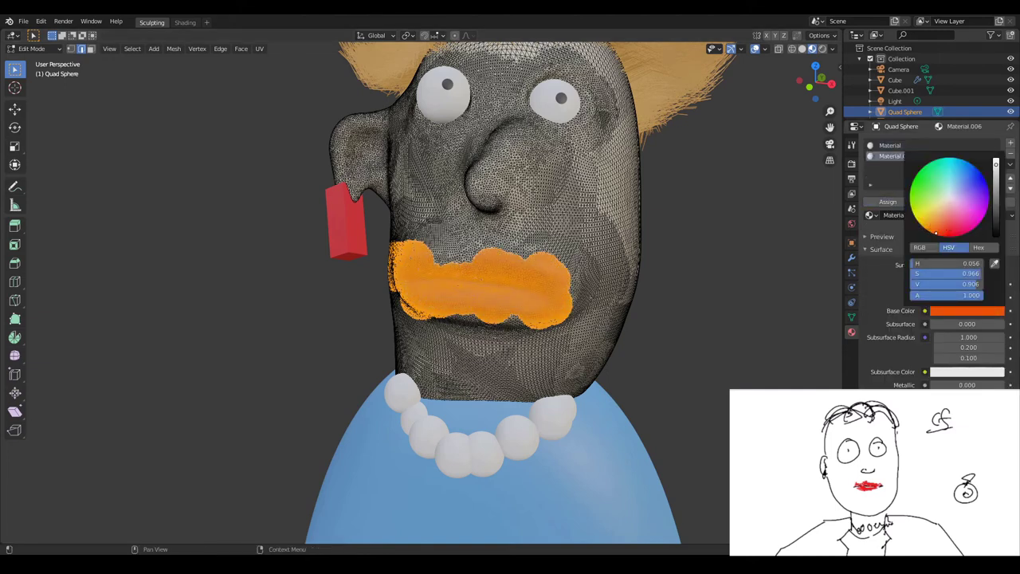
{"action": "left_click", "coordinate": [887, 202]}
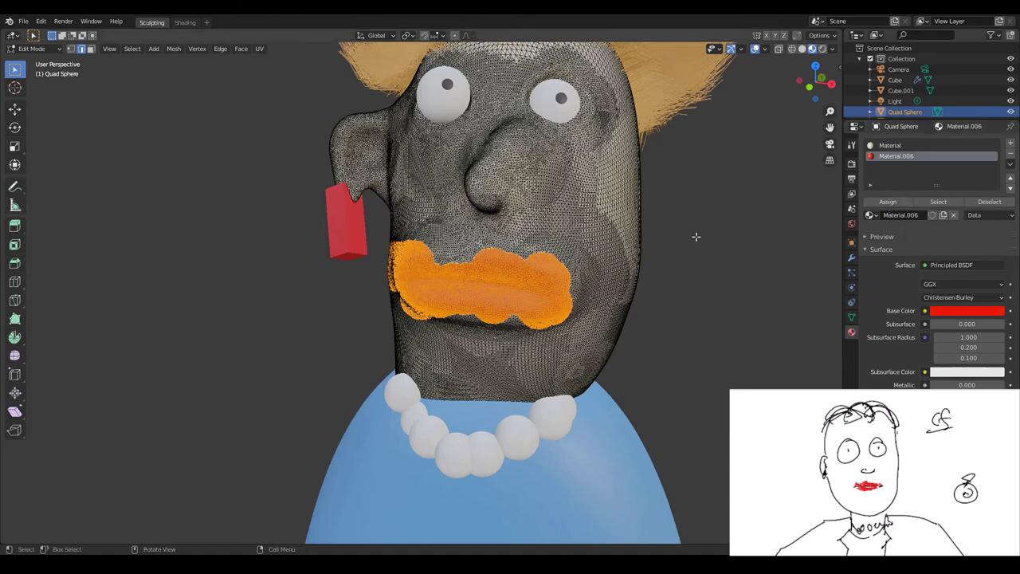
{"action": "key", "text": "Tab"}
{"action": "scroll", "coordinate": [696, 263], "scroll_direction": "down", "scroll_amount": 5}
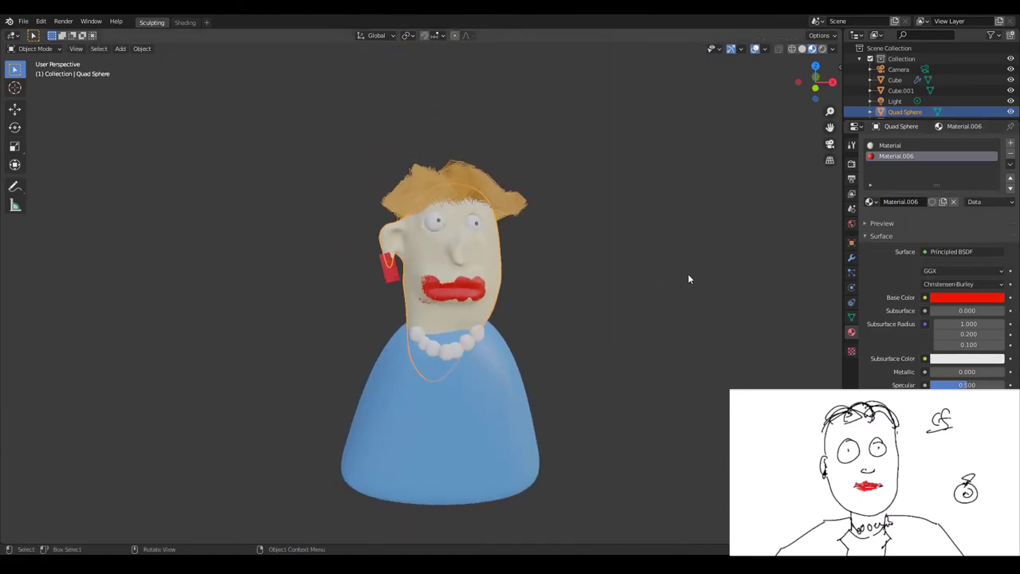
{"action": "mouse_move", "coordinate": [687, 272]}
{"action": "middle_mouse_down"}
{"action": "mouse_move", "coordinate": [574, 255]}
{"action": "mouse_move", "coordinate": [660, 252]}
{"action": "middle_mouse_up"}
{"action": "scroll", "coordinate": [658, 255], "scroll_direction": "down", "scroll_amount": 3}
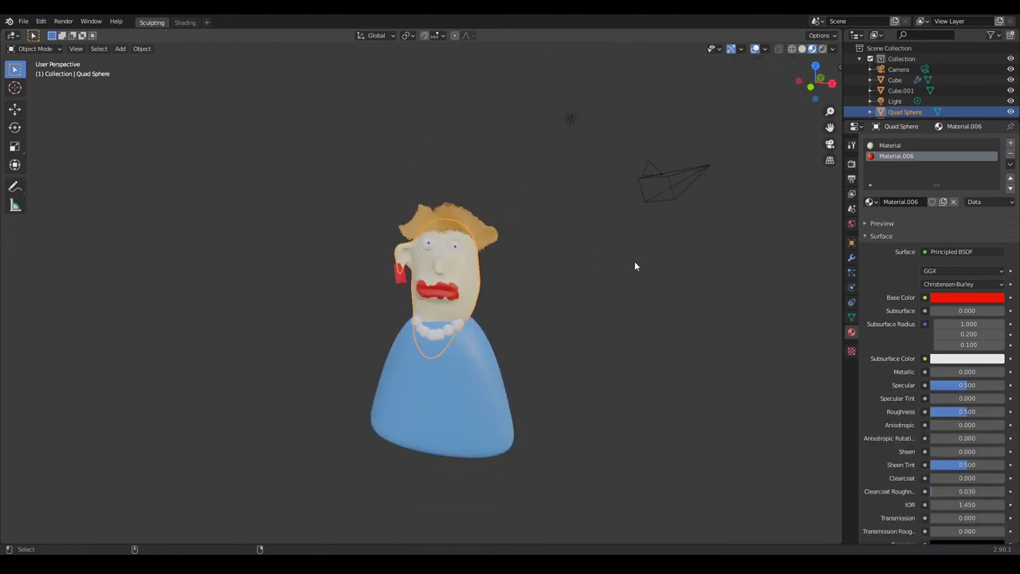
Select the scene camera and, from the top view, rotate it to face the figure
{"action": "middle_click_drag", "start_coordinate": [629, 264], "coordinate": [601, 252]}
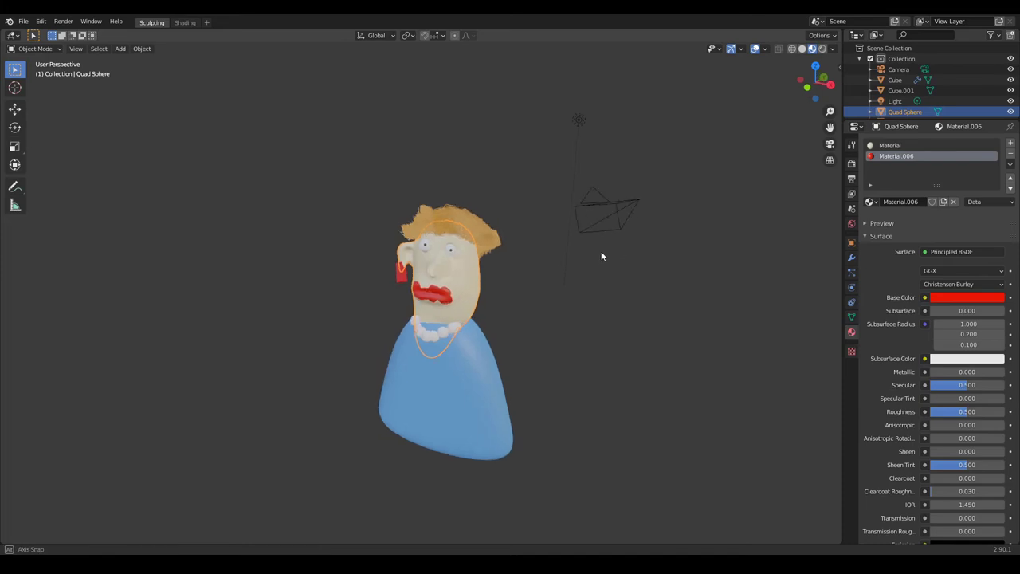
{"action": "left_click", "coordinate": [618, 209]}
{"action": "key", "text": "KP_7"}
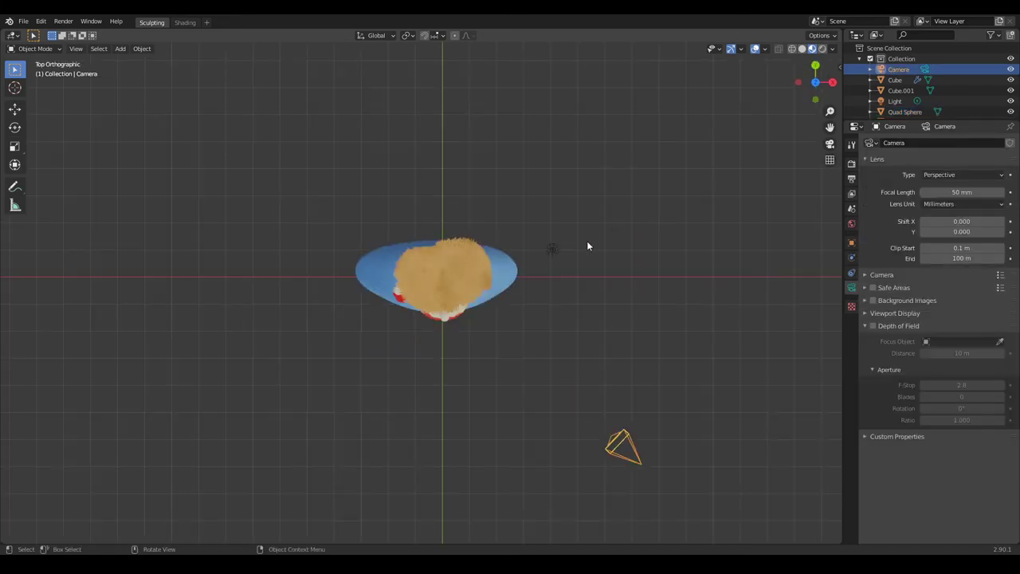
{"action": "scroll", "coordinate": [586, 241], "scroll_direction": "down", "scroll_amount": 3}
{"action": "key", "text": "r"}
{"action": "left_click", "coordinate": [585, 318]}
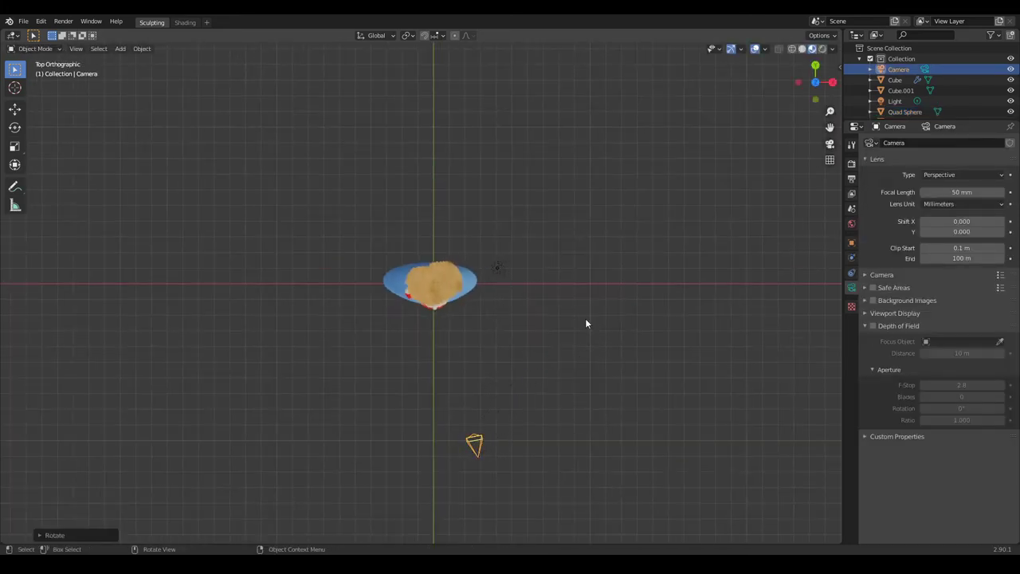
{"action": "middle_click_drag", "start_coordinate": [584, 318], "coordinate": [583, 330]}
Through the camera view, adjust its angle, position and height to frame the bust, then render with F12
{"action": "key", "text": "KP_0"}
{"action": "key", "text": "r"}
{"action": "key", "text": "r"}
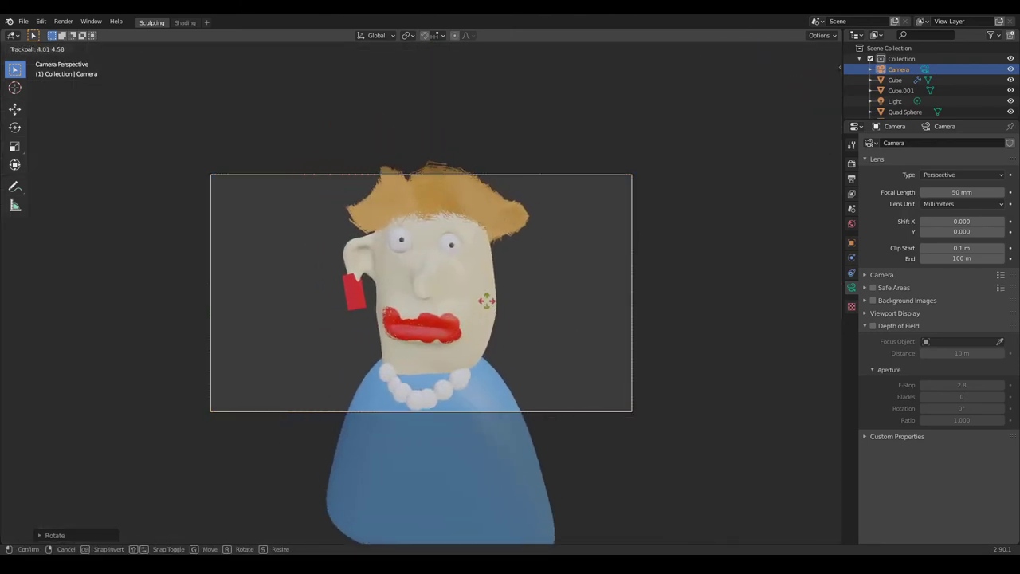
{"action": "left_click", "coordinate": [488, 305]}
{"action": "key", "text": "g"}
{"action": "key", "text": "shift+z"}
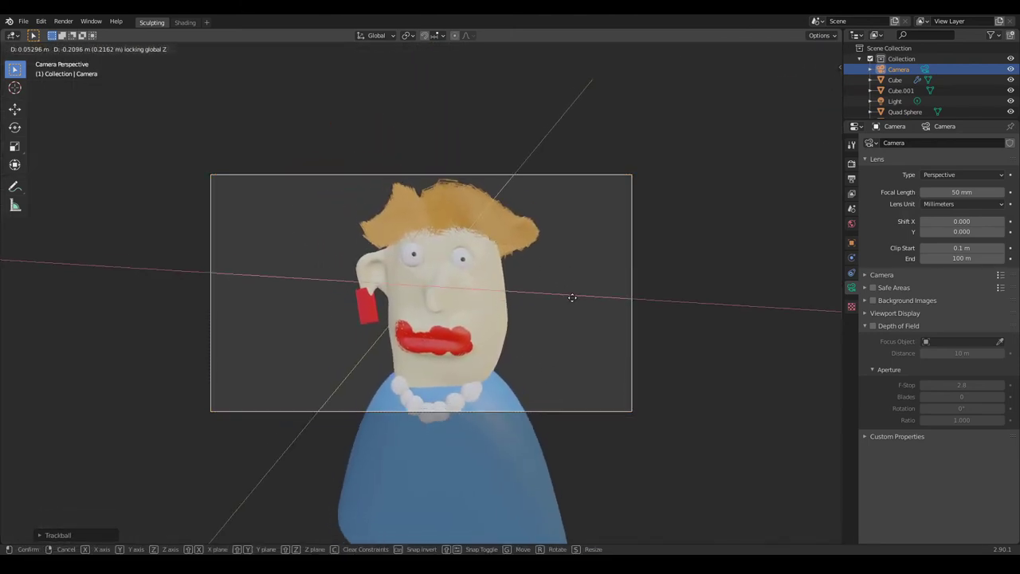
{"action": "left_click", "coordinate": [591, 413]}
{"action": "key", "text": "g"}
{"action": "key", "text": "z"}
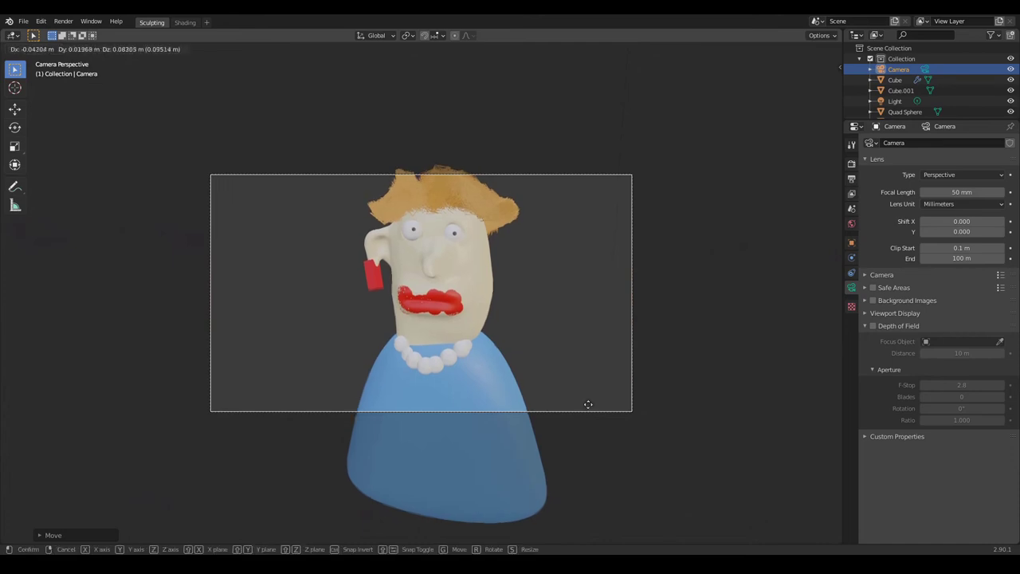
{"action": "left_click", "coordinate": [580, 373]}
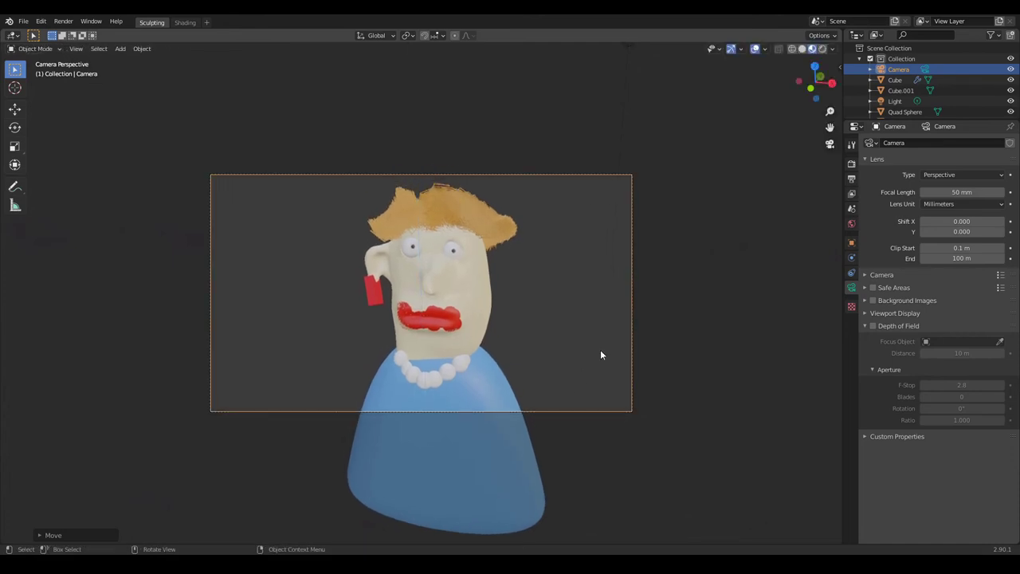
{"action": "key", "text": "F12"}
{"action": "left_click", "coordinate": [637, 306]}
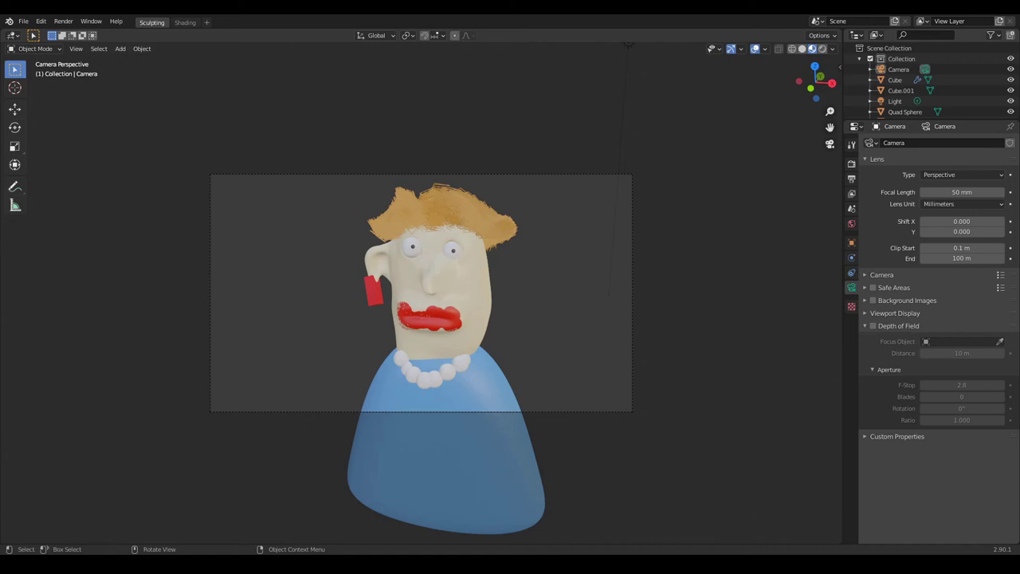
Select the blue body and add a Subdivision Surface modifier with Ctrl+1
{"action": "left_click", "coordinate": [491, 478]}
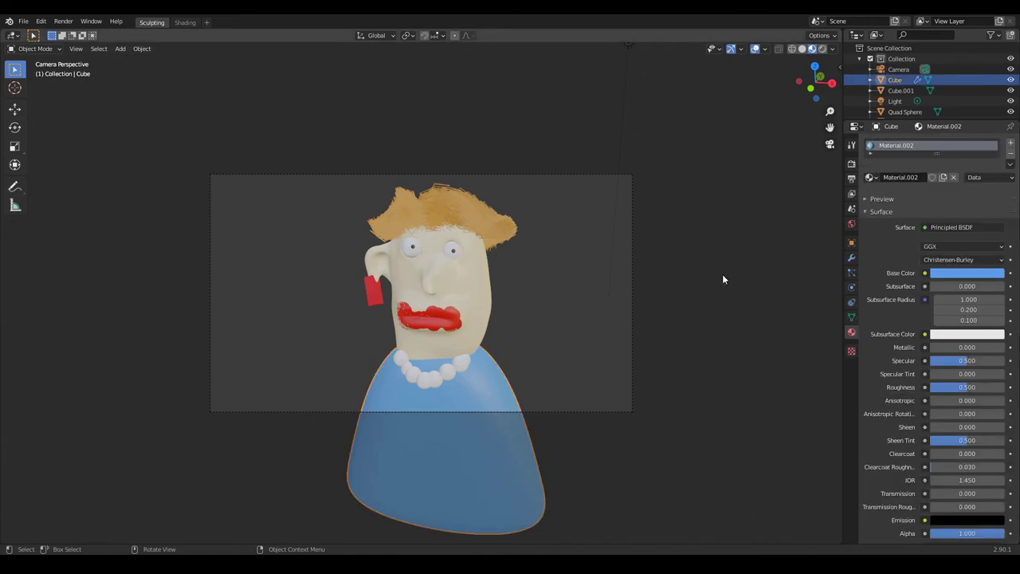
{"action": "key", "text": "ctrl"}
{"action": "key", "text": "ctrl+1"}
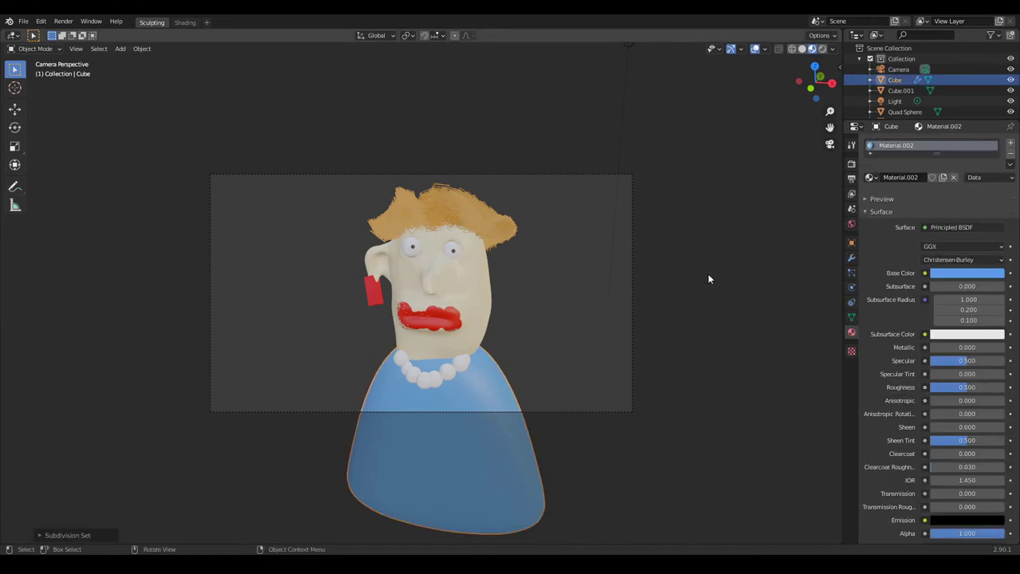
{"action": "mouse_move", "coordinate": [707, 273]}
{"action": "middle_mouse_down"}
{"action": "mouse_move", "coordinate": [644, 310]}
{"action": "mouse_move", "coordinate": [771, 298]}
{"action": "middle_mouse_up"}
{"action": "scroll", "coordinate": [771, 298], "scroll_direction": "up", "scroll_amount": 2}
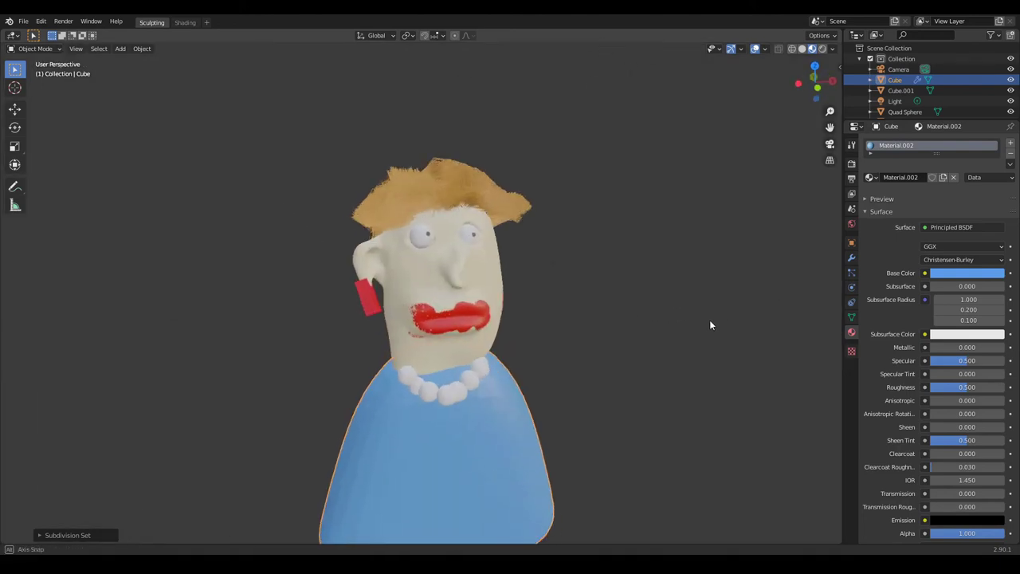
{"action": "scroll", "coordinate": [709, 323], "scroll_direction": "up", "scroll_amount": 3}
{"action": "scroll", "coordinate": [679, 349], "scroll_direction": "up", "scroll_amount": 5}
{"action": "mouse_move", "coordinate": [721, 352]}
{"action": "middle_mouse_down"}
{"action": "mouse_move", "coordinate": [737, 336]}
{"action": "mouse_move", "coordinate": [566, 396]}
{"action": "middle_mouse_up"}
{"action": "scroll", "coordinate": [727, 342], "scroll_direction": "down", "scroll_amount": 8}
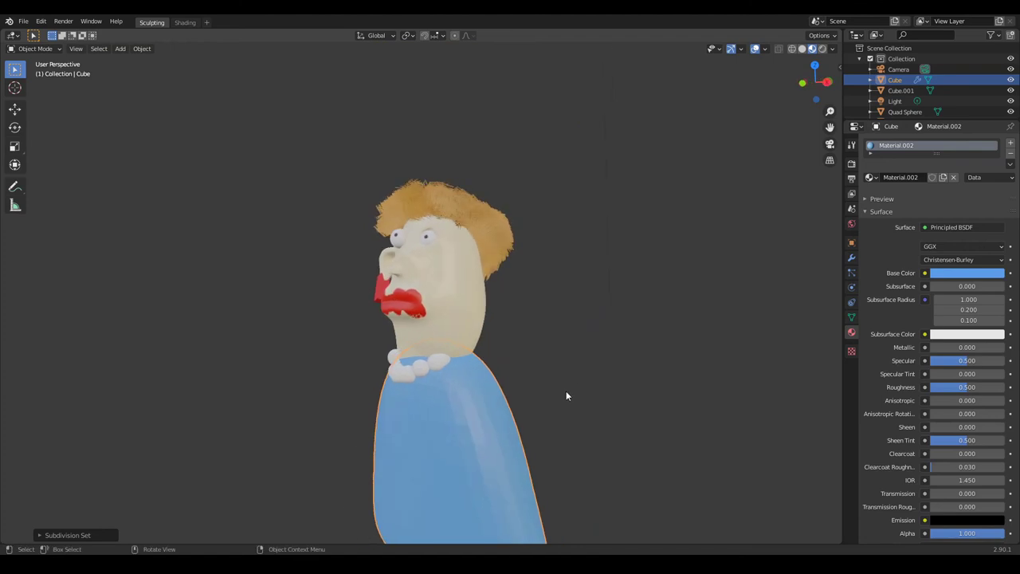
{"action": "key", "text": "ctrl"}
In the body's modifier settings, raise the viewport subdivision level to 6
{"action": "left_click", "coordinate": [851, 258]}
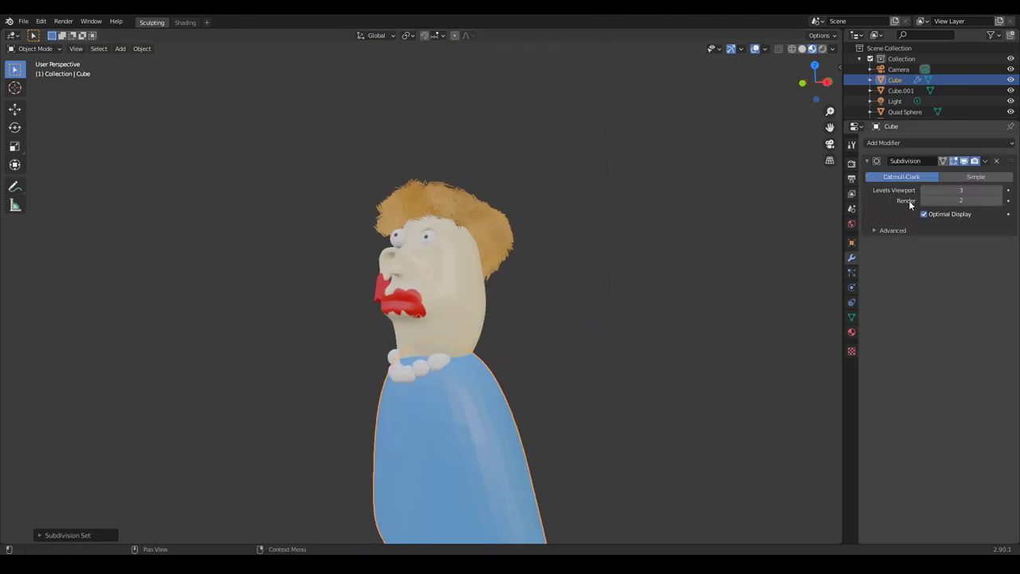
{"action": "left_click", "coordinate": [998, 194]}
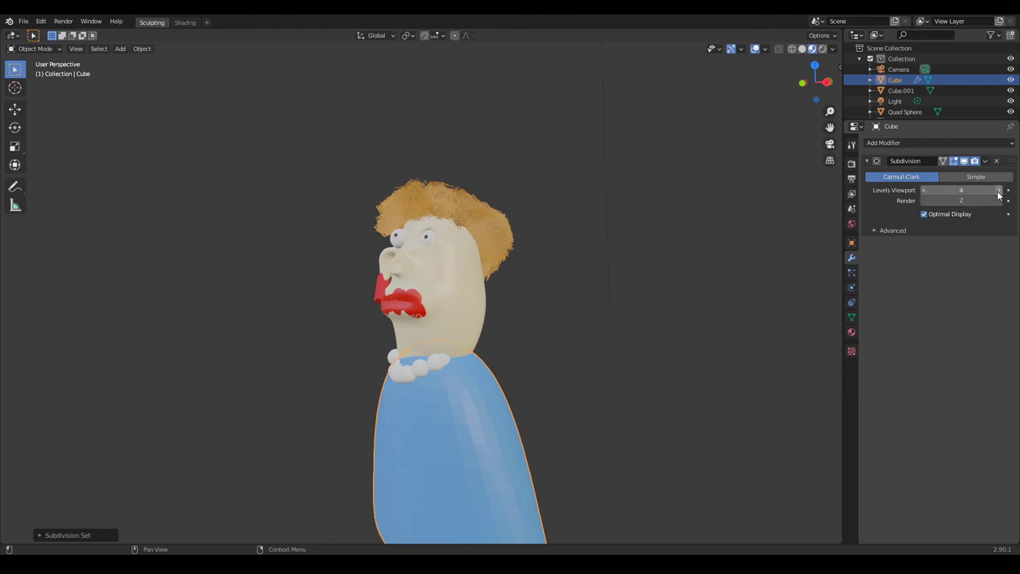
{"action": "left_click", "coordinate": [998, 195]}
{"action": "left_click", "coordinate": [999, 194]}
{"action": "middle_click_drag", "start_coordinate": [712, 327], "coordinate": [709, 332]}
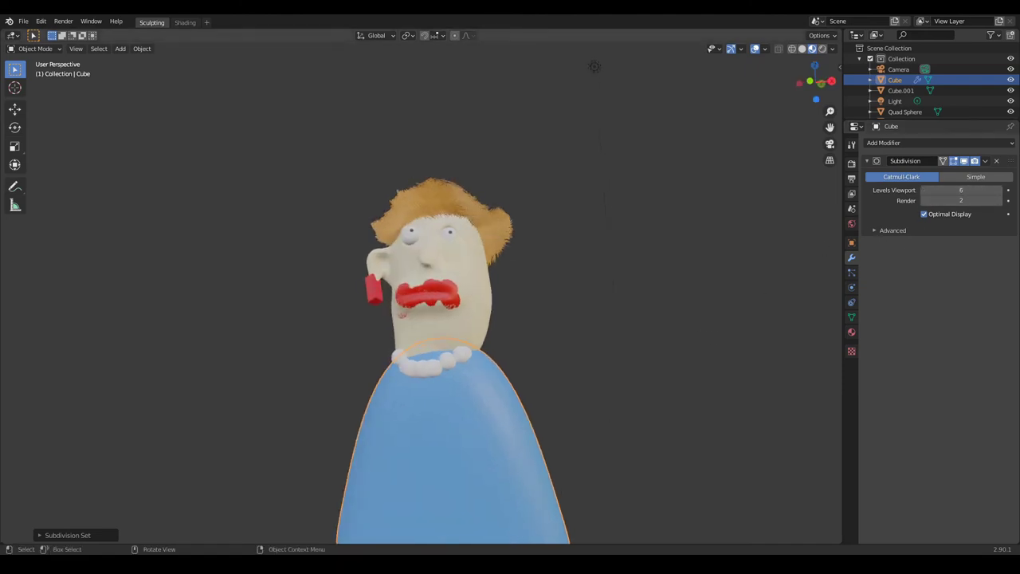
Apply Shade Smooth to the blue body from its context menu
{"action": "right_click", "coordinate": [486, 394]}
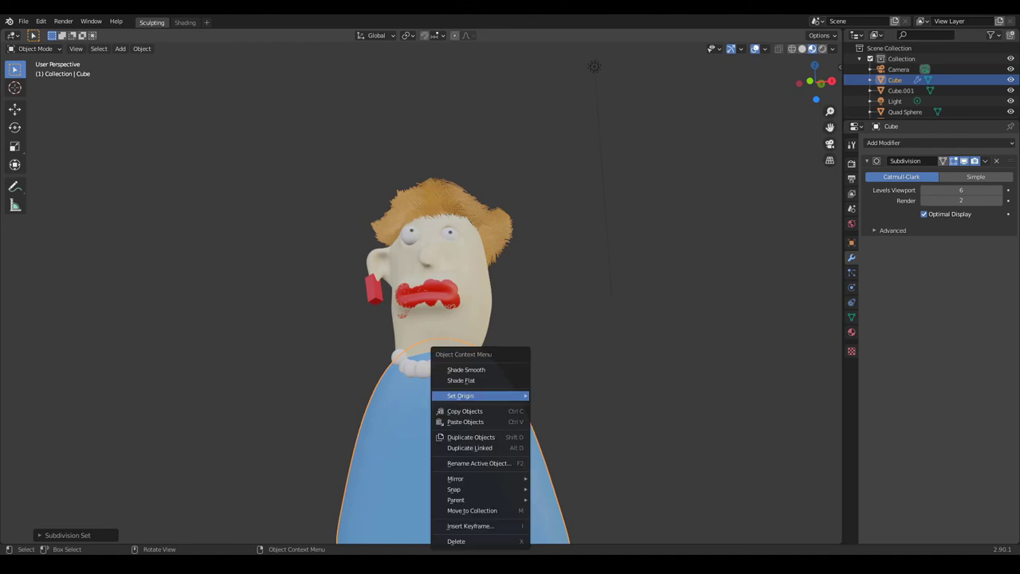
{"action": "left_click", "coordinate": [493, 371]}
{"action": "mouse_move", "coordinate": [516, 373]}
{"action": "middle_mouse_down"}
{"action": "mouse_move", "coordinate": [473, 425]}
{"action": "mouse_move", "coordinate": [556, 433]}
{"action": "middle_mouse_up"}
{"action": "scroll", "coordinate": [525, 395], "scroll_direction": "down", "scroll_amount": 4}
{"action": "scroll", "coordinate": [470, 430], "scroll_direction": "up", "scroll_amount": 6}
{"action": "scroll", "coordinate": [474, 439], "scroll_direction": "up", "scroll_amount": 2}
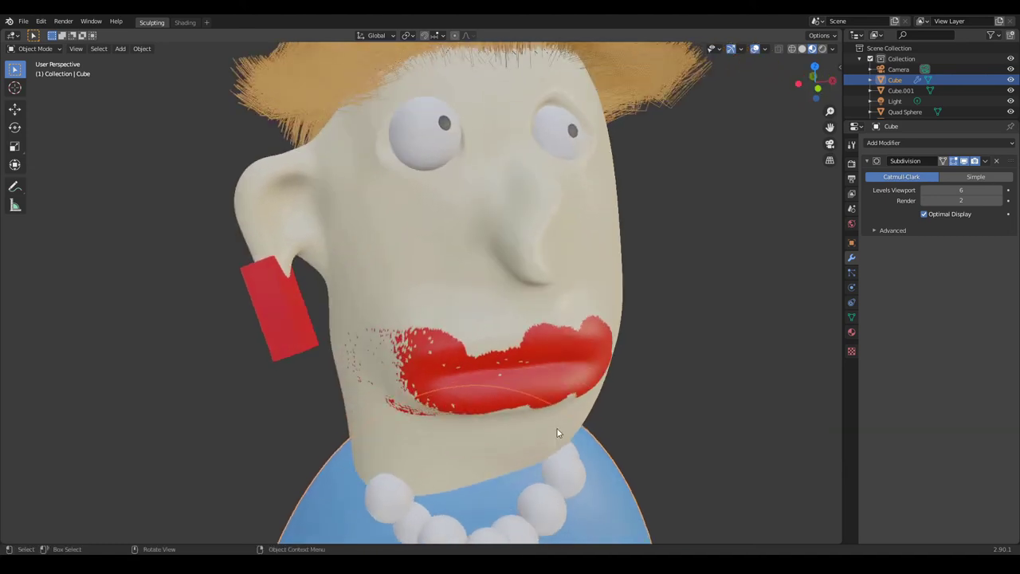
{"action": "scroll", "coordinate": [553, 433], "scroll_direction": "down", "scroll_amount": 3}
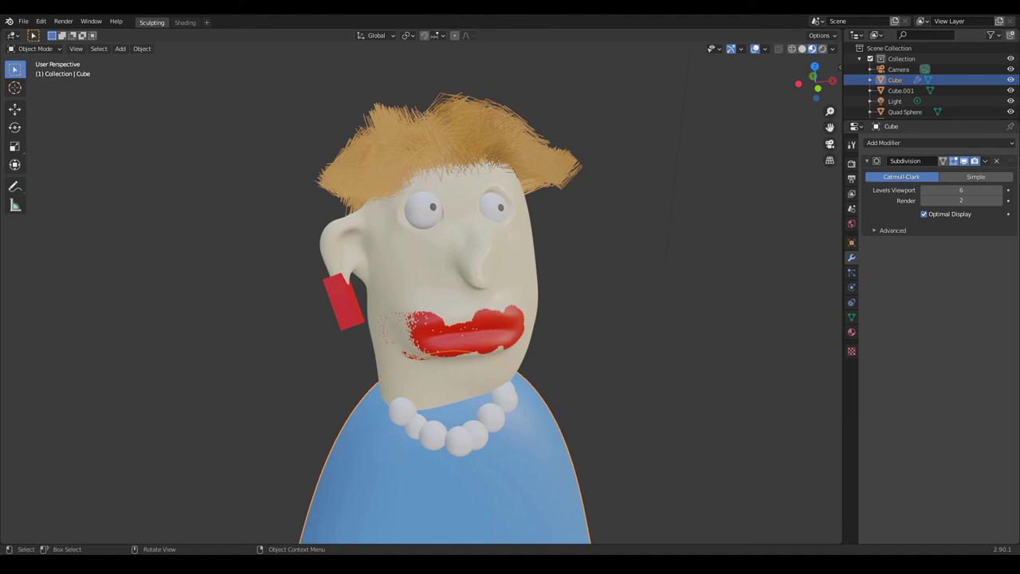
{"action": "scroll", "coordinate": [370, 412], "scroll_direction": "down", "scroll_amount": 2}
{"action": "mouse_move", "coordinate": [369, 412]}
{"action": "middle_mouse_down"}
{"action": "mouse_move", "coordinate": [468, 404]}
{"action": "mouse_move", "coordinate": [500, 423]}
{"action": "mouse_move", "coordinate": [425, 430]}
{"action": "mouse_move", "coordinate": [388, 415]}
{"action": "mouse_move", "coordinate": [503, 407]}
{"action": "mouse_move", "coordinate": [481, 422]}
{"action": "mouse_move", "coordinate": [467, 411]}
{"action": "mouse_move", "coordinate": [375, 421]}
{"action": "mouse_move", "coordinate": [492, 421]}
{"action": "mouse_move", "coordinate": [375, 417]}
{"action": "mouse_move", "coordinate": [465, 425]}
{"action": "mouse_move", "coordinate": [363, 408]}
{"action": "mouse_move", "coordinate": [321, 423]}
{"action": "mouse_move", "coordinate": [334, 443]}
{"action": "middle_mouse_up"}
{"action": "scroll", "coordinate": [369, 412], "scroll_direction": "up", "scroll_amount": 4}
{"action": "scroll", "coordinate": [478, 414], "scroll_direction": "up", "scroll_amount": 3}
{"action": "scroll", "coordinate": [466, 424], "scroll_direction": "down", "scroll_amount": 3}
{"action": "scroll", "coordinate": [495, 430], "scroll_direction": "up", "scroll_amount": 4}
{"action": "scroll", "coordinate": [495, 422], "scroll_direction": "up", "scroll_amount": 3}
{"action": "scroll", "coordinate": [483, 420], "scroll_direction": "down", "scroll_amount": 3}
{"action": "scroll", "coordinate": [483, 420], "scroll_direction": "down", "scroll_amount": 2}
{"action": "scroll", "coordinate": [468, 411], "scroll_direction": "down", "scroll_amount": 5}
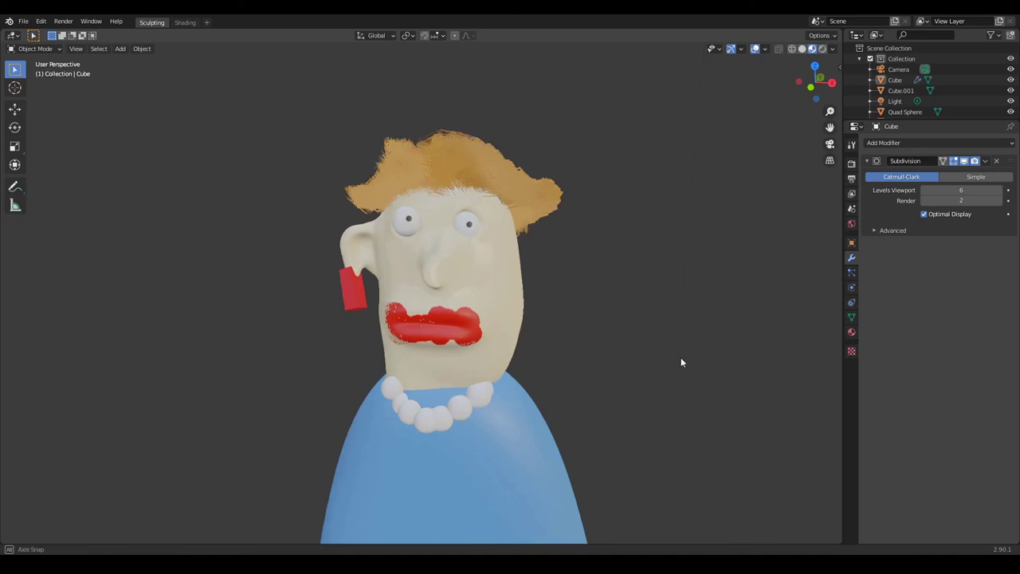
{"action": "mouse_move", "coordinate": [681, 357]}
{"action": "middle_mouse_down"}
{"action": "mouse_move", "coordinate": [601, 369]}
{"action": "mouse_move", "coordinate": [693, 352]}
{"action": "mouse_move", "coordinate": [768, 367]}
{"action": "mouse_move", "coordinate": [706, 362]}
{"action": "mouse_move", "coordinate": [619, 380]}
{"action": "middle_mouse_up"}
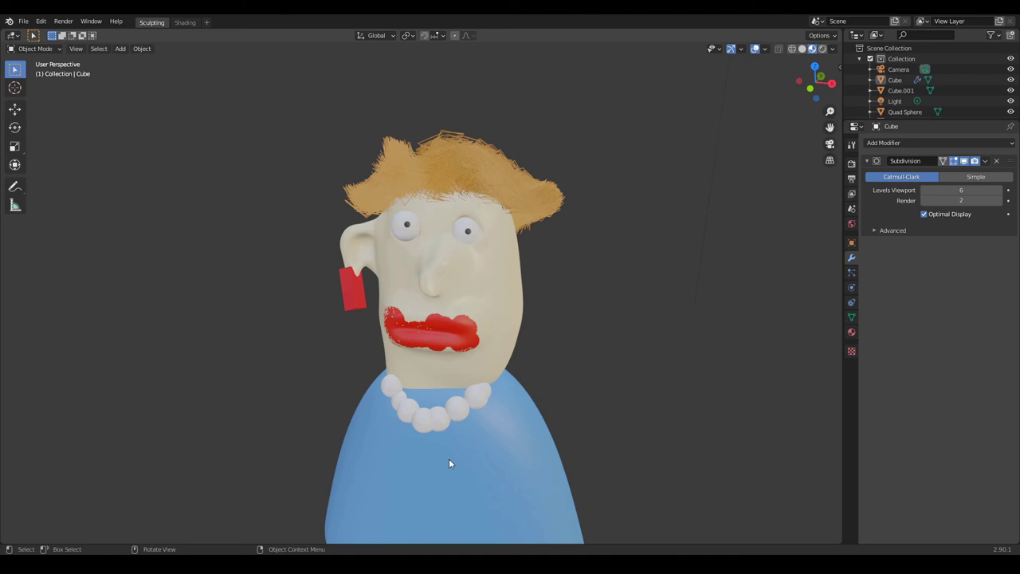
{"action": "mouse_move", "coordinate": [449, 461]}
{"action": "middle_mouse_down"}
{"action": "mouse_move", "coordinate": [626, 443]}
{"action": "mouse_move", "coordinate": [471, 442]}
{"action": "mouse_move", "coordinate": [589, 451]}
{"action": "middle_mouse_up"}
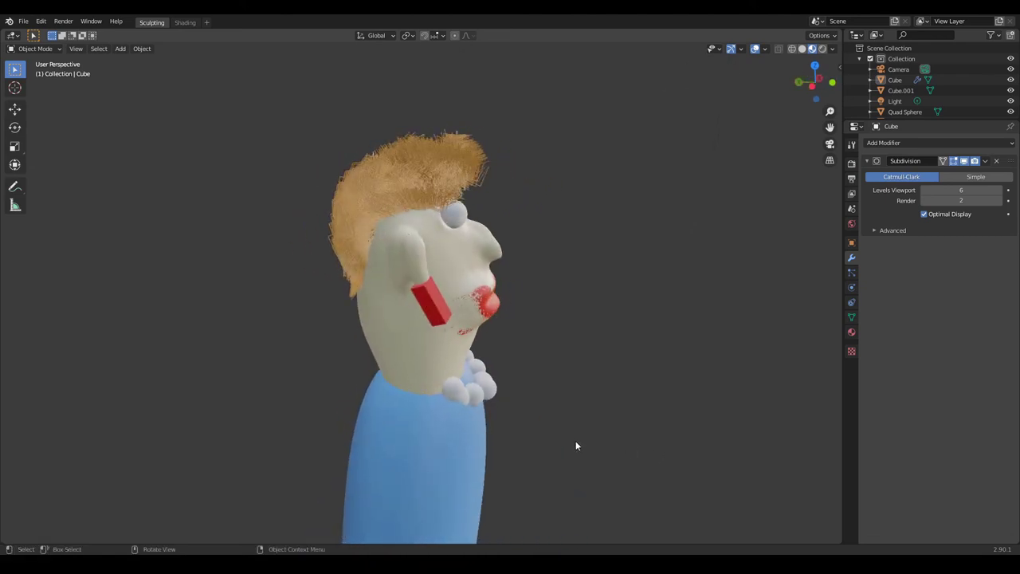
{"action": "mouse_move", "coordinate": [558, 438]}
{"action": "middle_mouse_down"}
{"action": "mouse_move", "coordinate": [449, 447]}
{"action": "mouse_move", "coordinate": [614, 428]}
{"action": "mouse_move", "coordinate": [530, 414]}
{"action": "mouse_move", "coordinate": [466, 428]}
{"action": "mouse_move", "coordinate": [631, 410]}
{"action": "middle_mouse_up"}
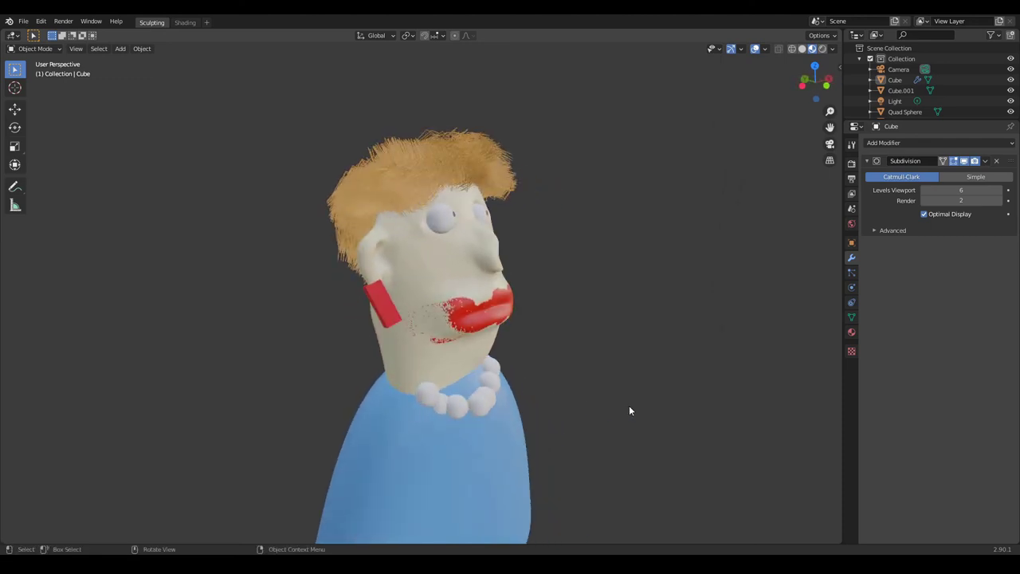